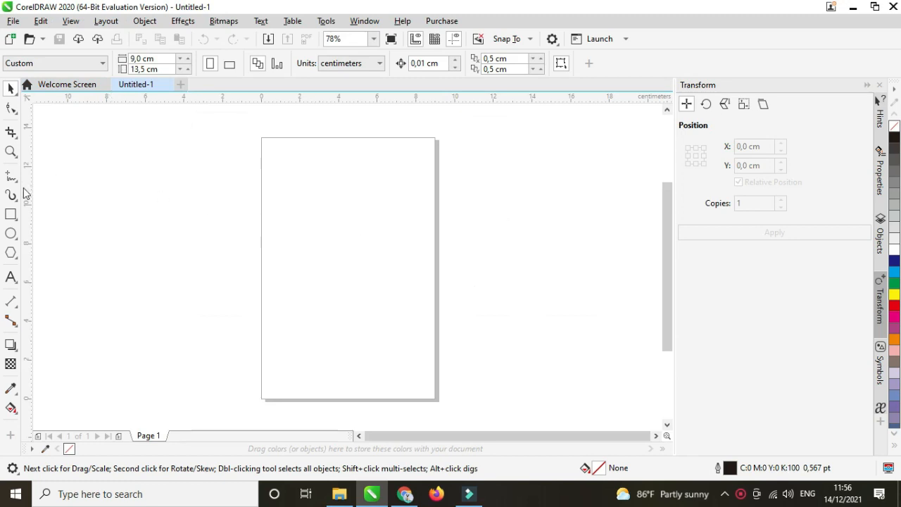
# Switch to the Rectangle tool in the left toolbox.
pyautogui.click(10, 214)
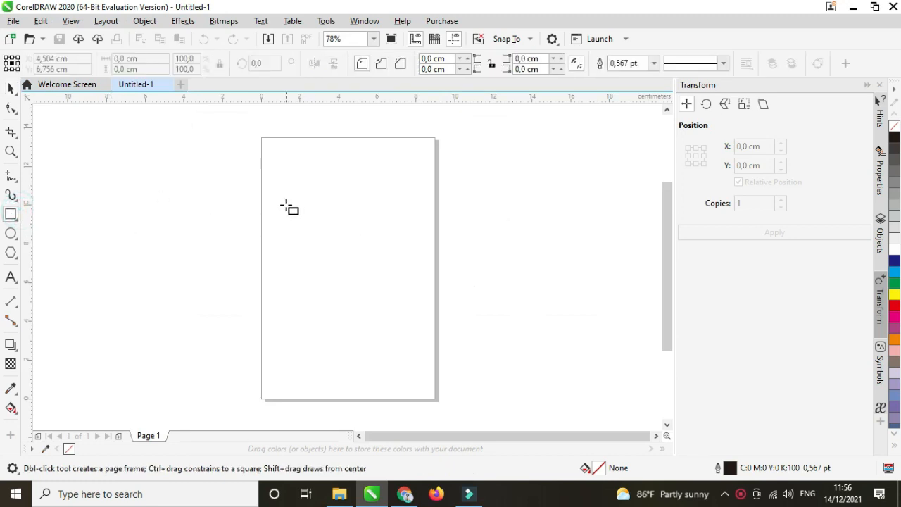
# Draw a rectangle and resize it to 27,0 × 18,5 cm.
pyautogui.moveTo(284, 201); pyautogui.dragTo(399, 259)
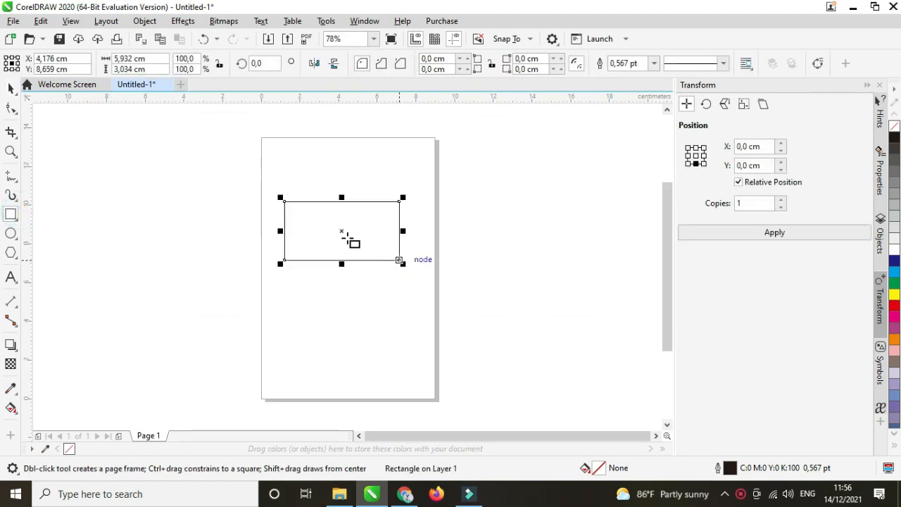
pyautogui.moveTo(133, 59); pyautogui.dragTo(100, 64)
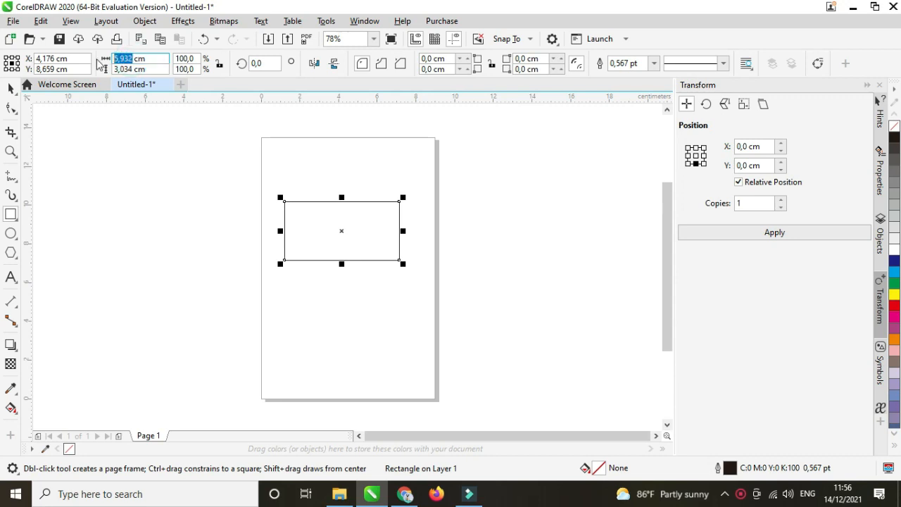
pyautogui.write('2')
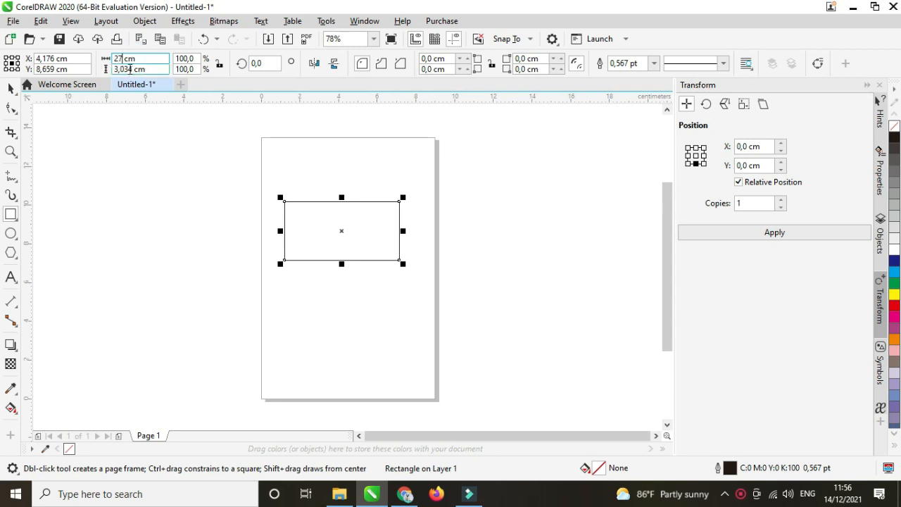
pyautogui.moveTo(133, 69); pyautogui.dragTo(106, 69)
pyautogui.write('16')
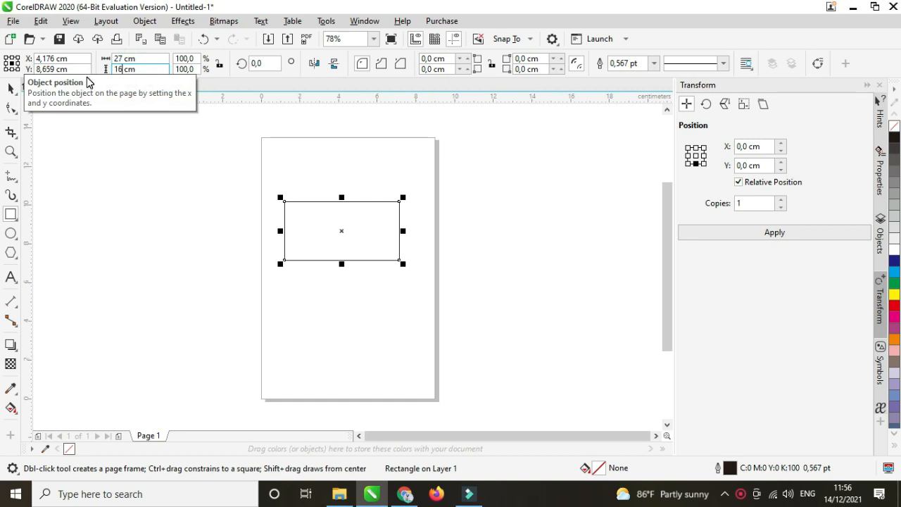
pyautogui.press('BackSpace')
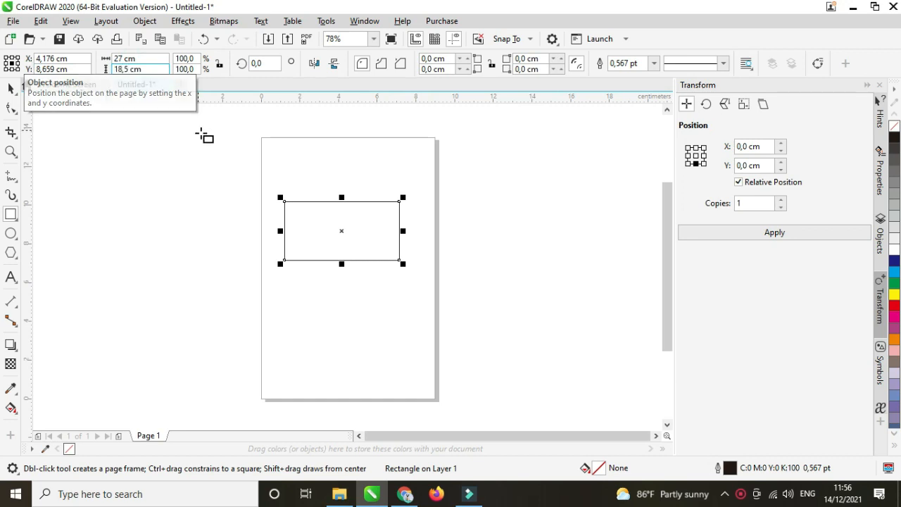
pyautogui.press('Return')
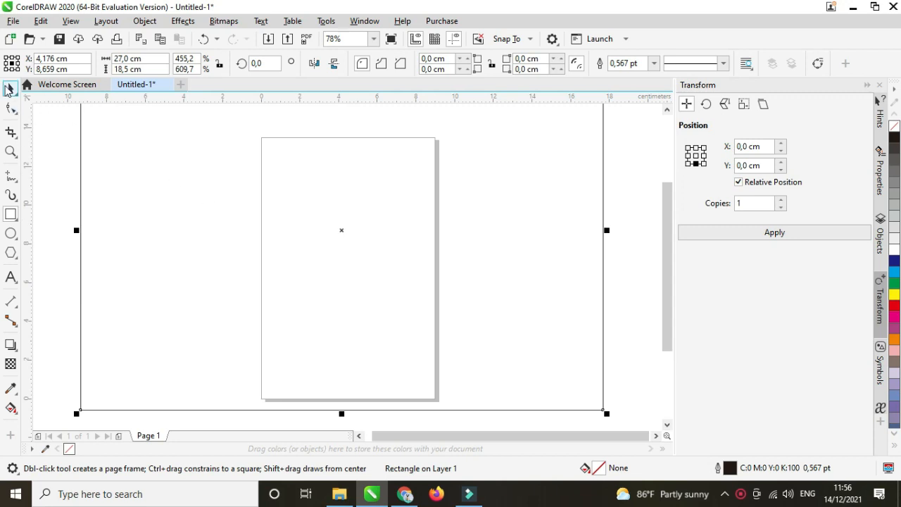
# Mirror a copy of the large rectangle below it and set its height to 5,5 cm.
pyautogui.click(11, 87)
pyautogui.scroll(-4, 282, 191)
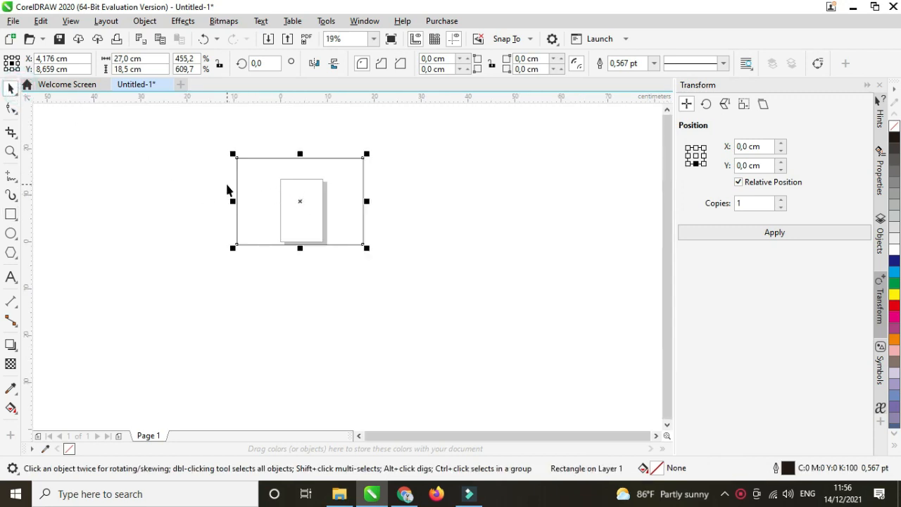
pyautogui.scroll(2, 238, 180)
pyautogui.scroll(-2, 243, 179)
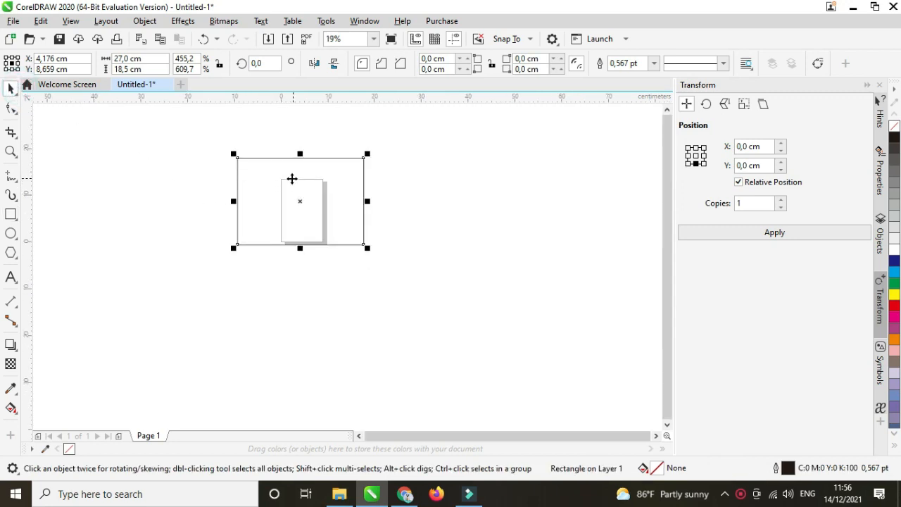
pyautogui.moveTo(286, 179); pyautogui.dragTo(302, 177)
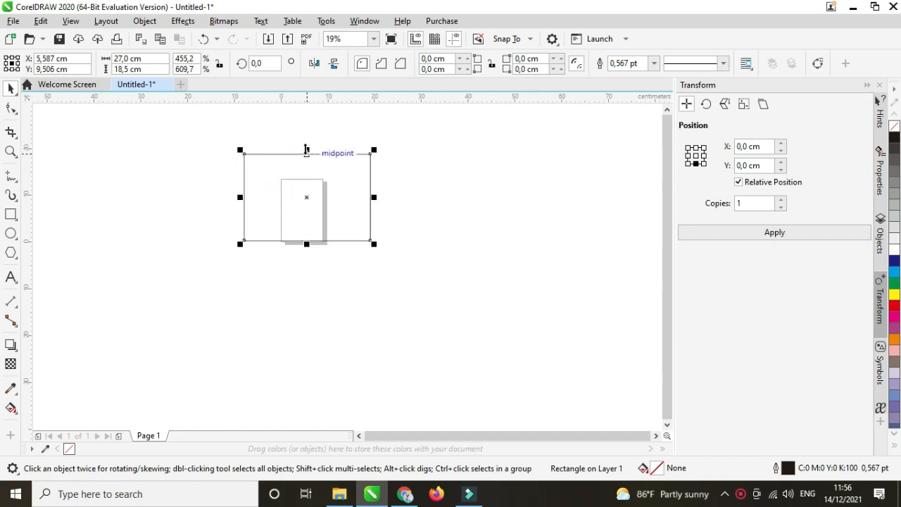
pyautogui.moveTo(306, 150); pyautogui.dragTo(305, 264)
pyautogui.click(131, 68)
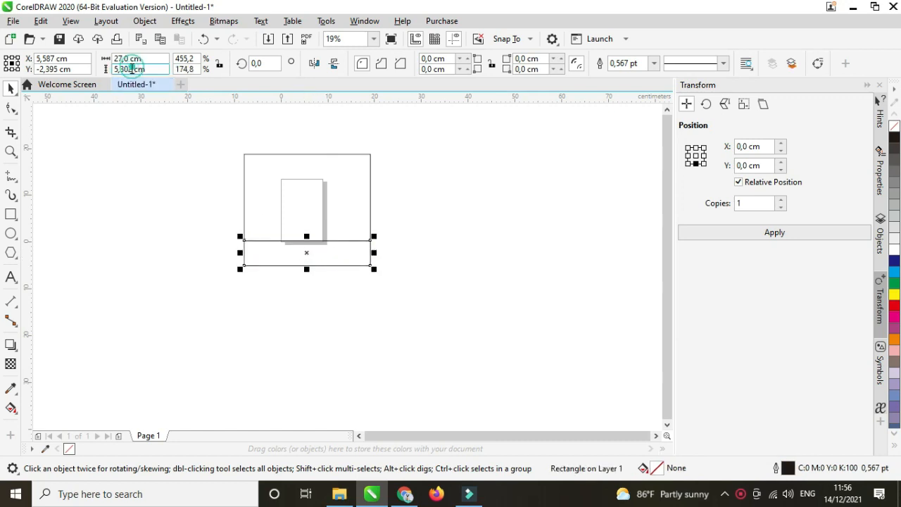
pyautogui.moveTo(131, 68); pyautogui.dragTo(127, 69)
pyautogui.write('5')
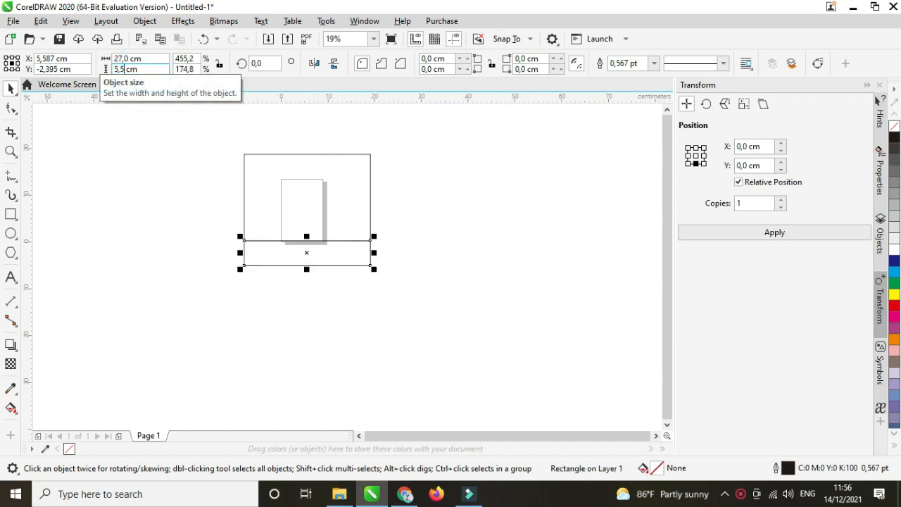
pyautogui.press('Return')
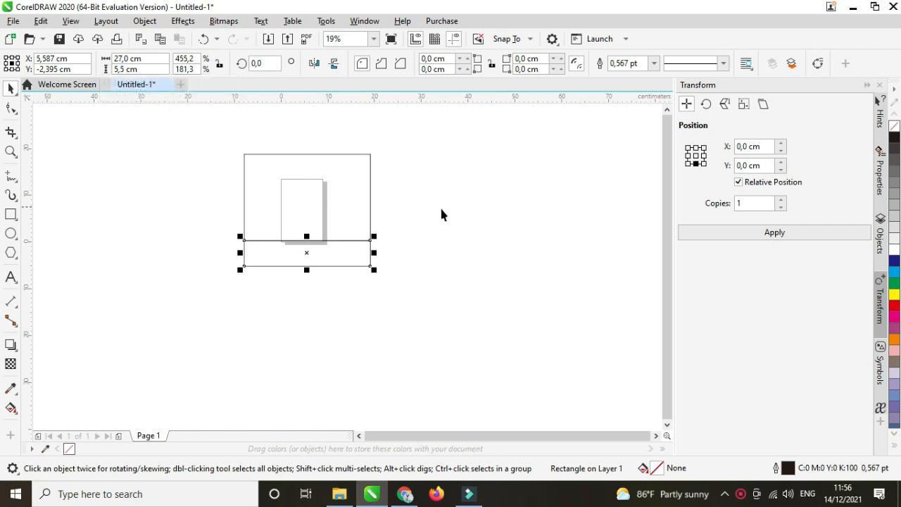
# Undo an accidental resize of the 5,5 cm strip and drag it toward the frame's top.
pyautogui.click(463, 204)
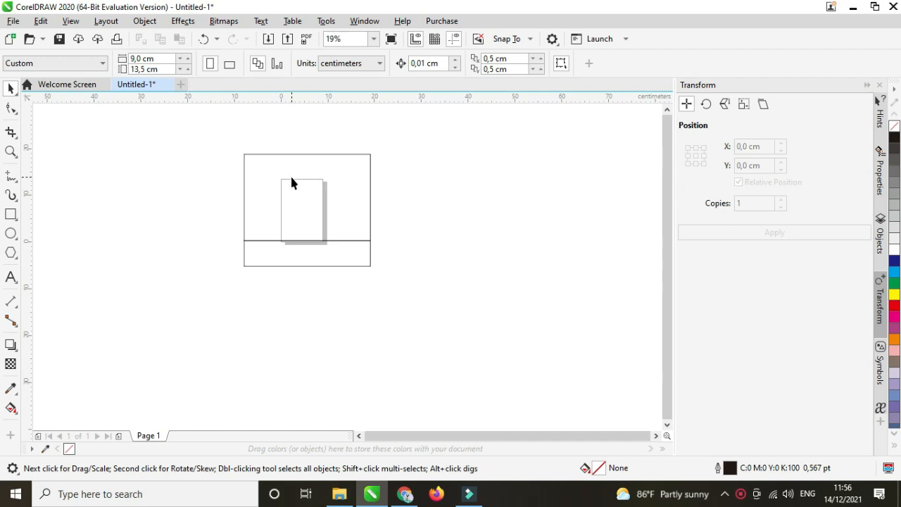
pyautogui.click(297, 242)
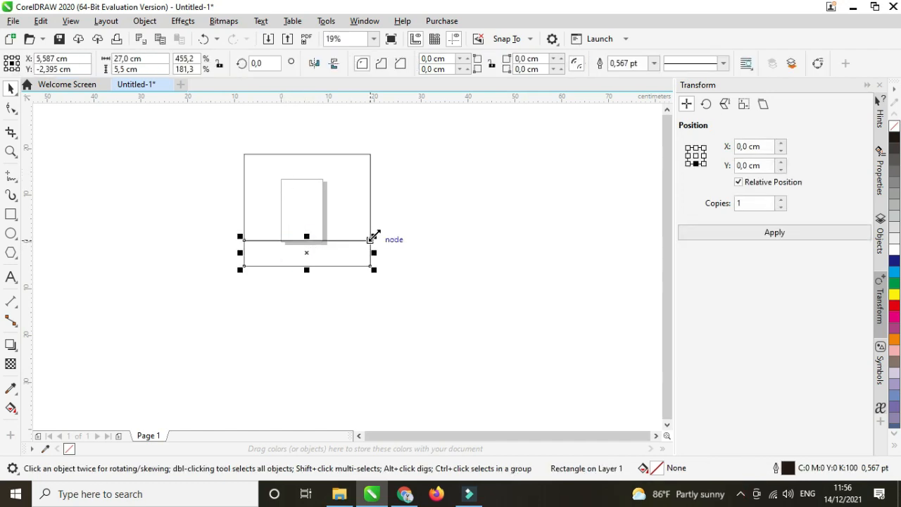
pyautogui.moveTo(372, 238); pyautogui.dragTo(372, 148)
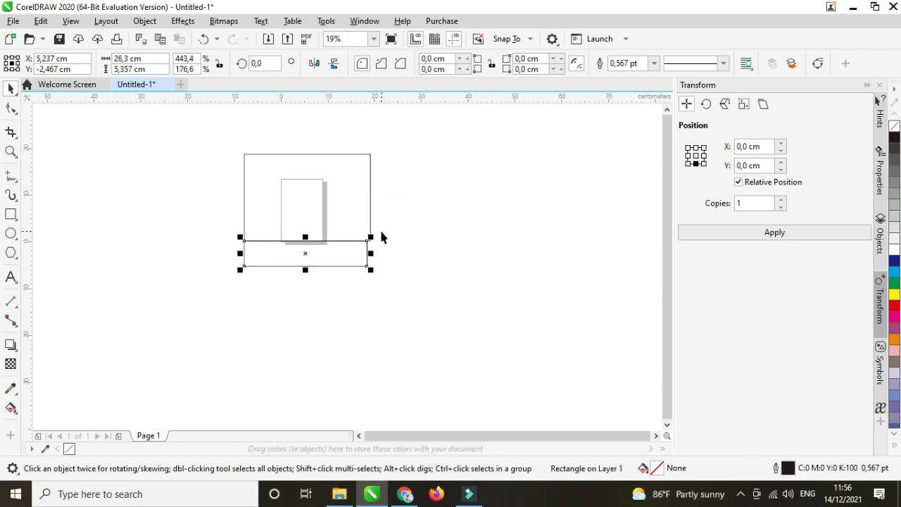
pyautogui.hotkey('ctrl', 'z')
pyautogui.click(337, 276)
pyautogui.click(307, 252)
pyautogui.moveTo(307, 252); pyautogui.dragTo(307, 141)
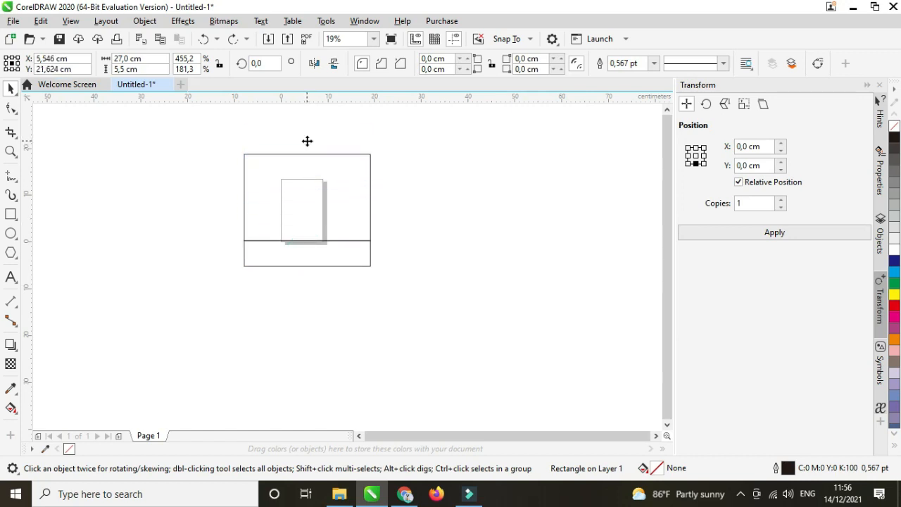
# Drop a copy of the strip at the top and move it above the large rectangle.
pyautogui.keyDown('shift'); pyautogui.click(335, 169); pyautogui.keyUp('shift')
pyautogui.press('t')
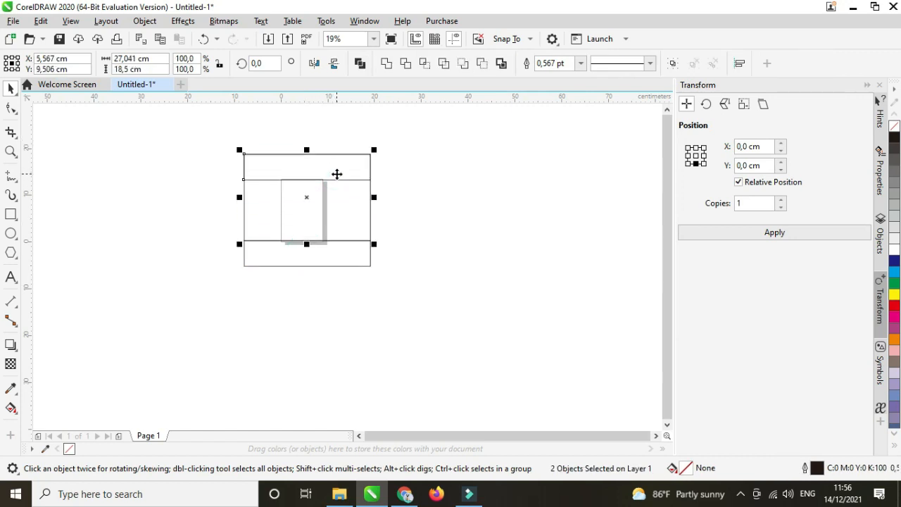
pyautogui.press('b')
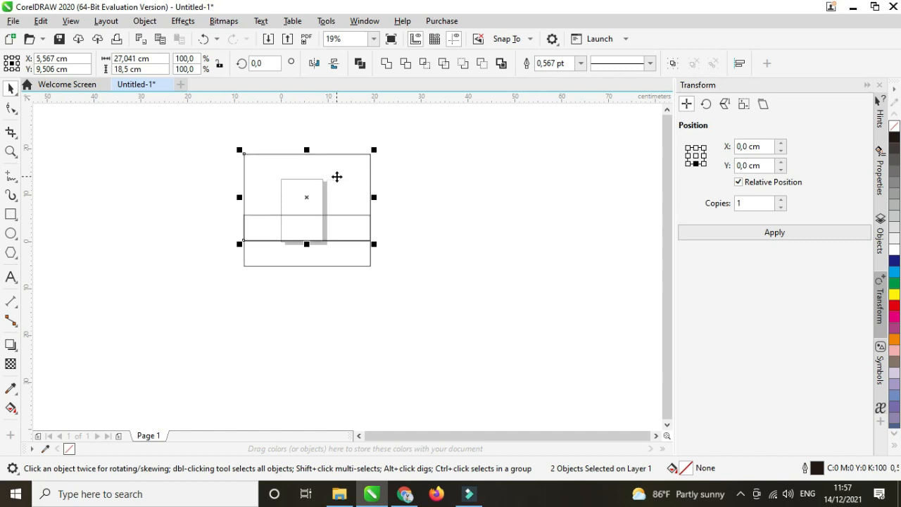
pyautogui.press('t')
pyautogui.click(420, 179)
pyautogui.click(348, 168)
pyautogui.moveTo(331, 167); pyautogui.dragTo(331, 145)
# Snap the top strip flush onto the rectangle's top edge and zoom to fit.
pyautogui.scroll(2, 332, 143)
pyautogui.scroll(4, 336, 141)
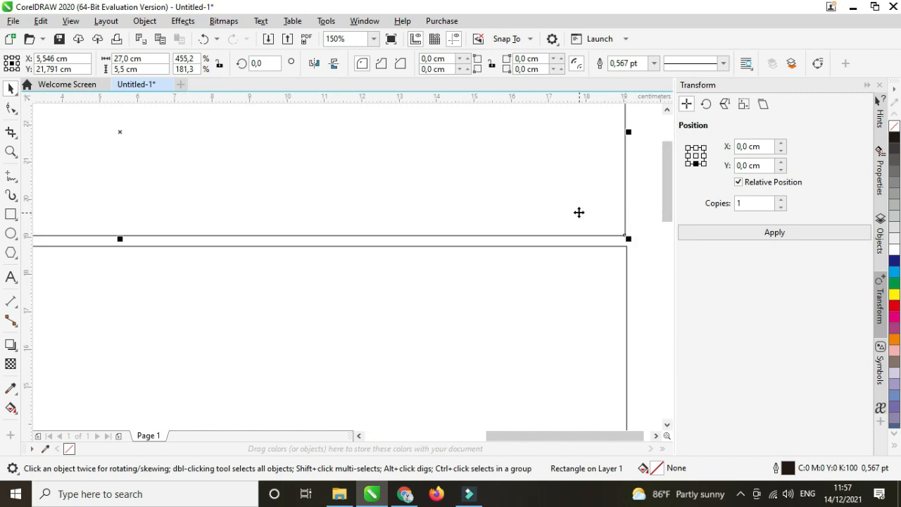
pyautogui.moveTo(614, 220); pyautogui.dragTo(617, 238)
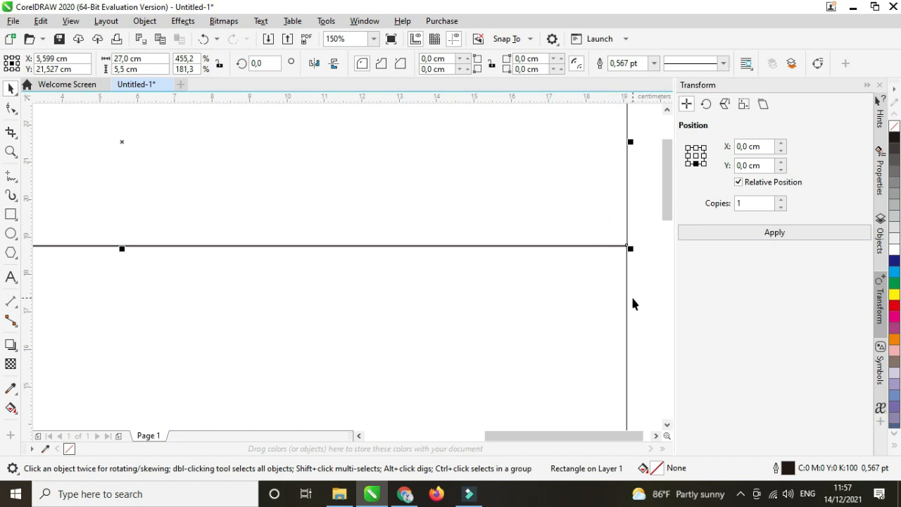
pyautogui.hotkey('ctrl', 'a')
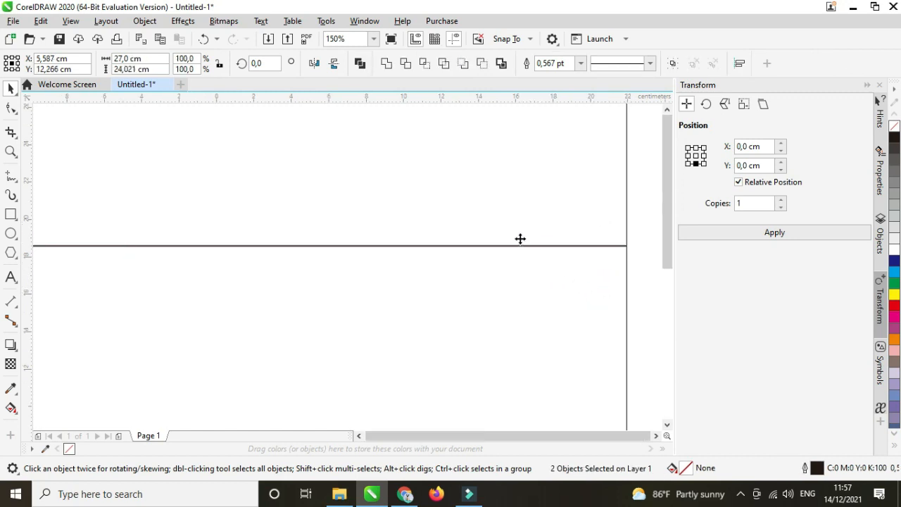
pyautogui.hotkey('shift', 'F2')
pyautogui.scroll(-2, 500, 200)
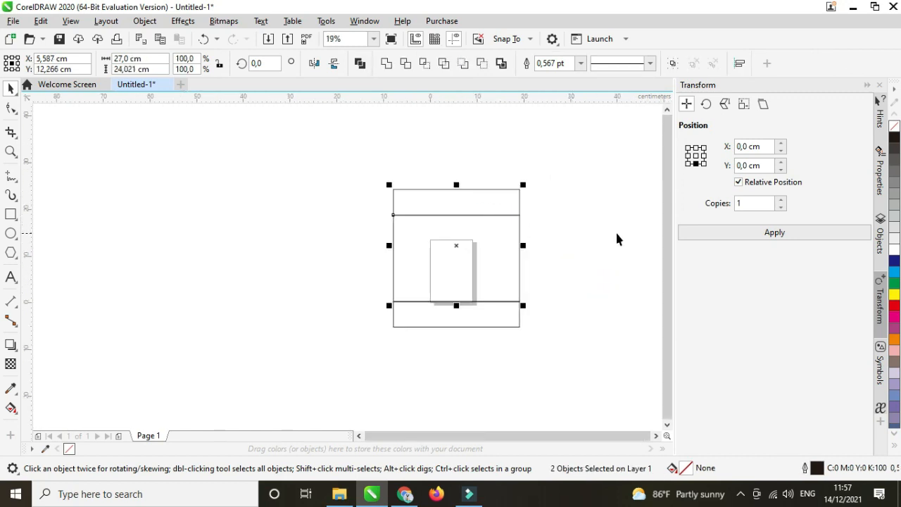
# Select the three panels and apply a Transform copy anchored at top-centre.
pyautogui.click(589, 241)
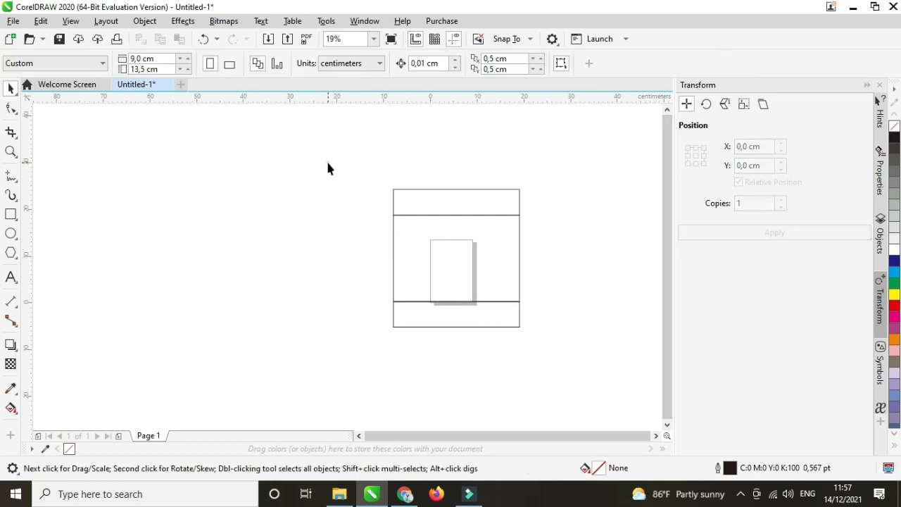
pyautogui.moveTo(327, 168); pyautogui.dragTo(559, 368)
pyautogui.scroll(-2, 367, 218)
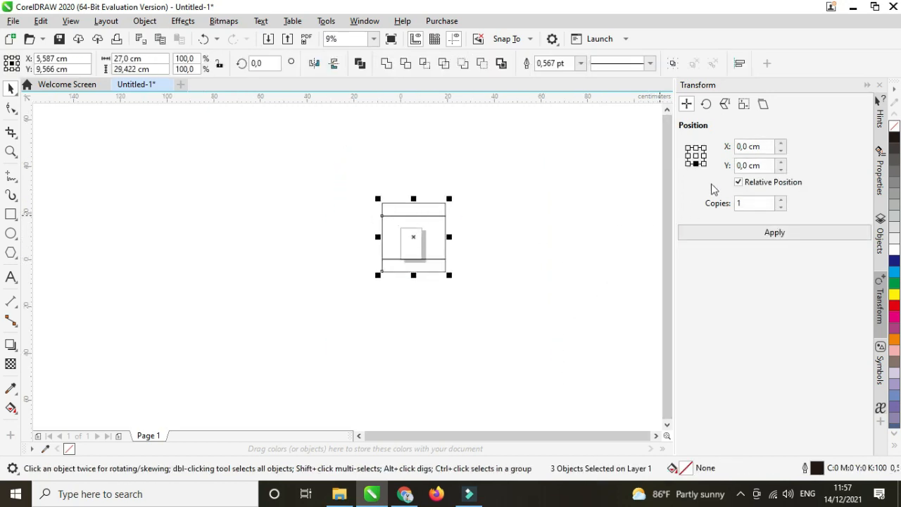
pyautogui.click(696, 147)
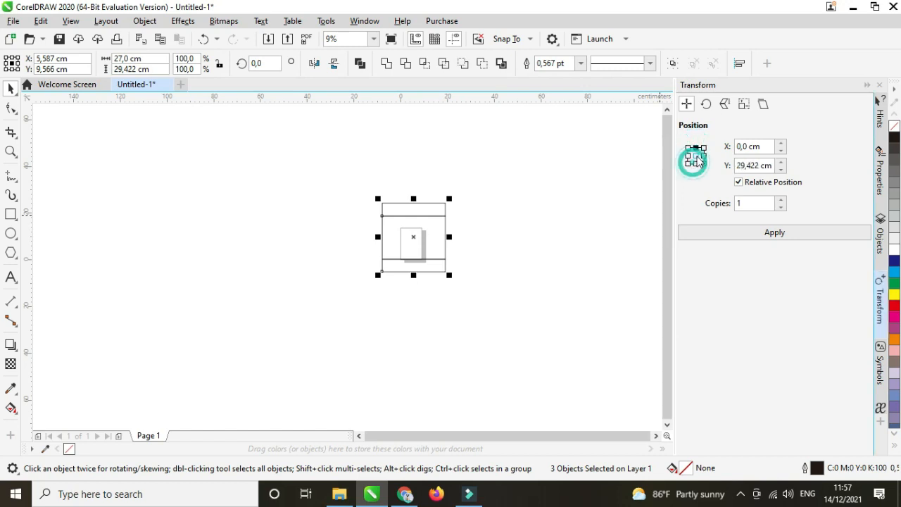
pyautogui.click(754, 233)
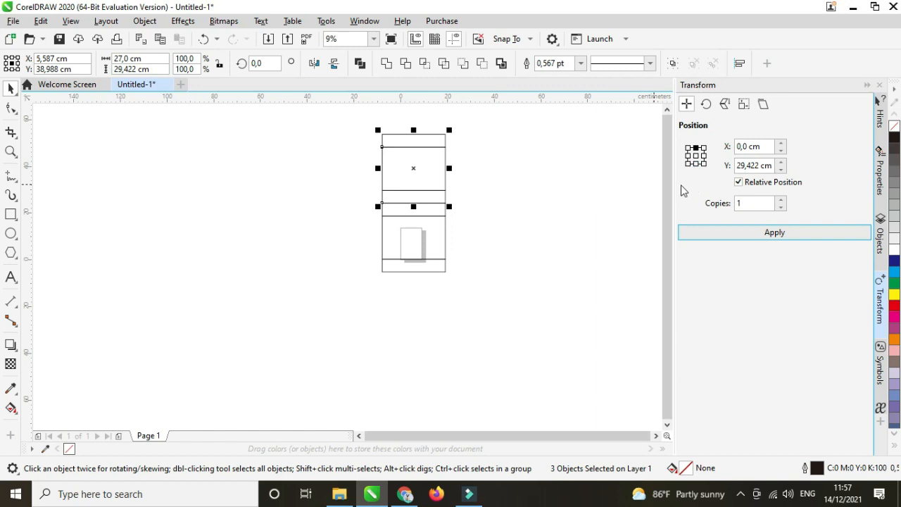
pyautogui.scroll(2, 453, 147)
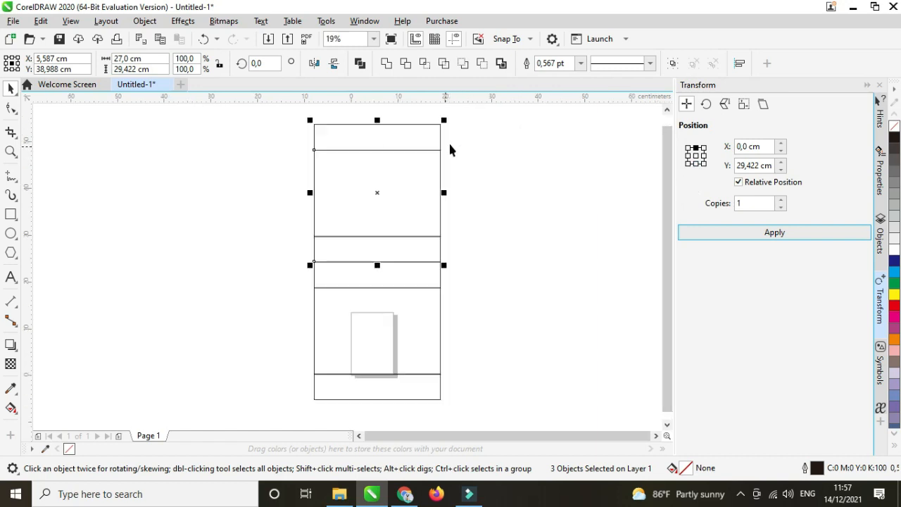
pyautogui.click(239, 156)
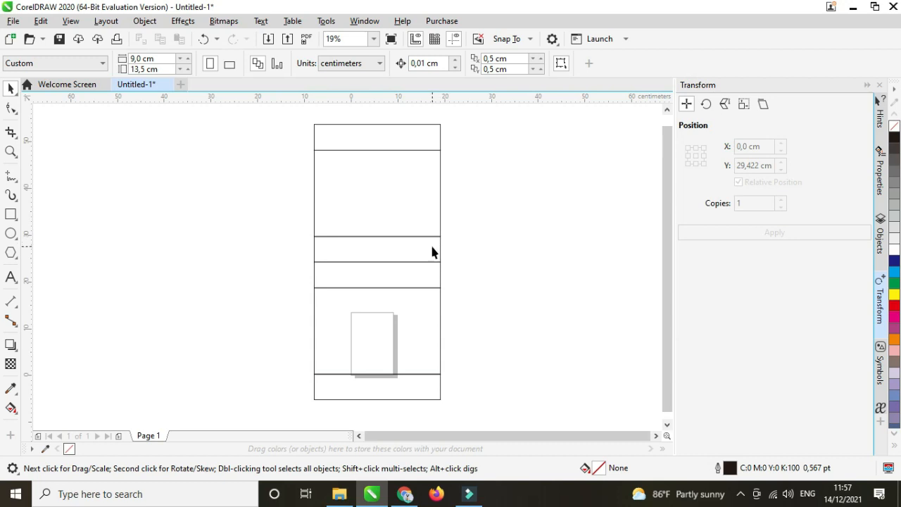
# Undo it and copy the panels below instead: bottom-centre anchor, Y -29,422 cm, 1 copy.
pyautogui.hotkey('ctrl', 'z')
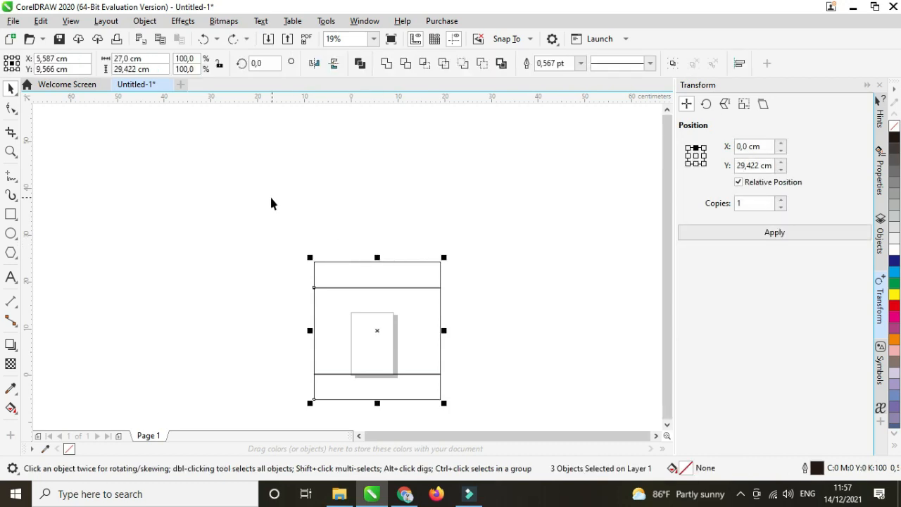
pyautogui.scroll(-2, 271, 202)
pyautogui.scroll(2, 313, 297)
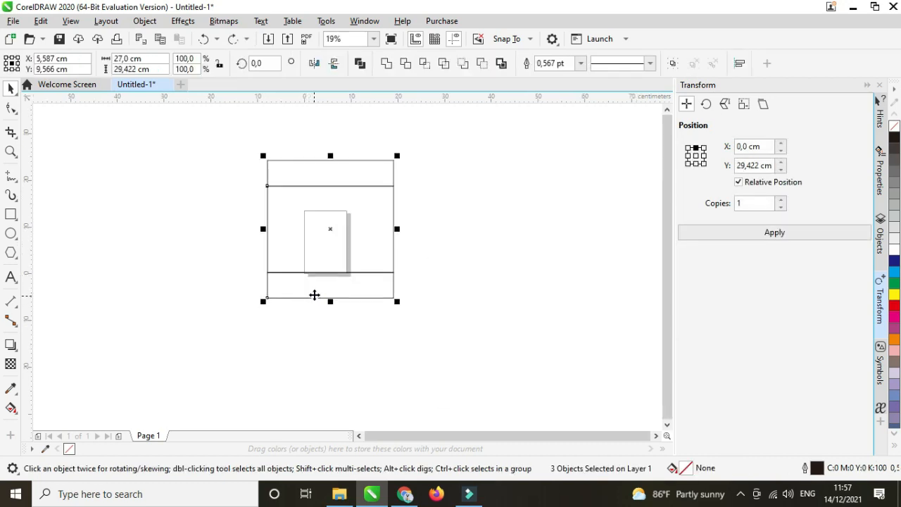
pyautogui.click(695, 163)
pyautogui.click(748, 239)
pyautogui.scroll(-2, 366, 185)
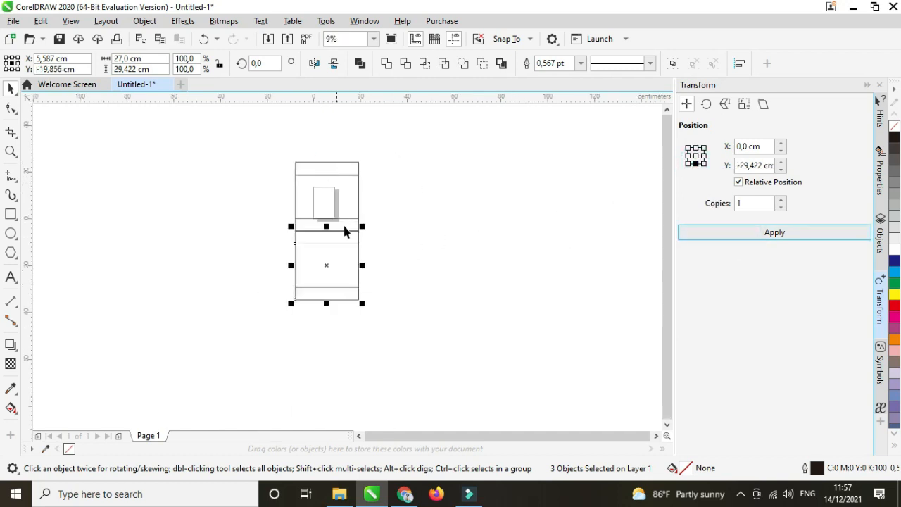
pyautogui.click(459, 244)
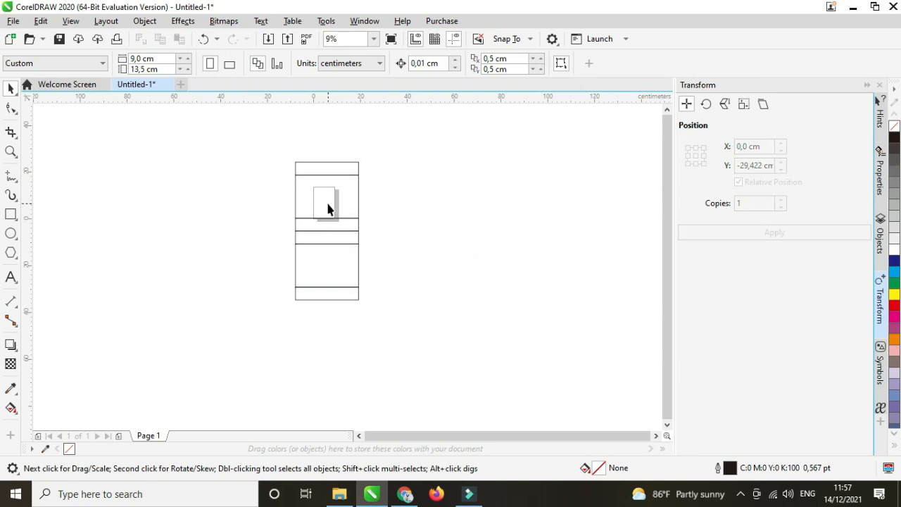
# Mirror two panel rectangles out to the right and set their width to 5,5 cm.
pyautogui.click(327, 199)
pyautogui.keyDown('shift'); pyautogui.click(334, 253); pyautogui.keyUp('shift')
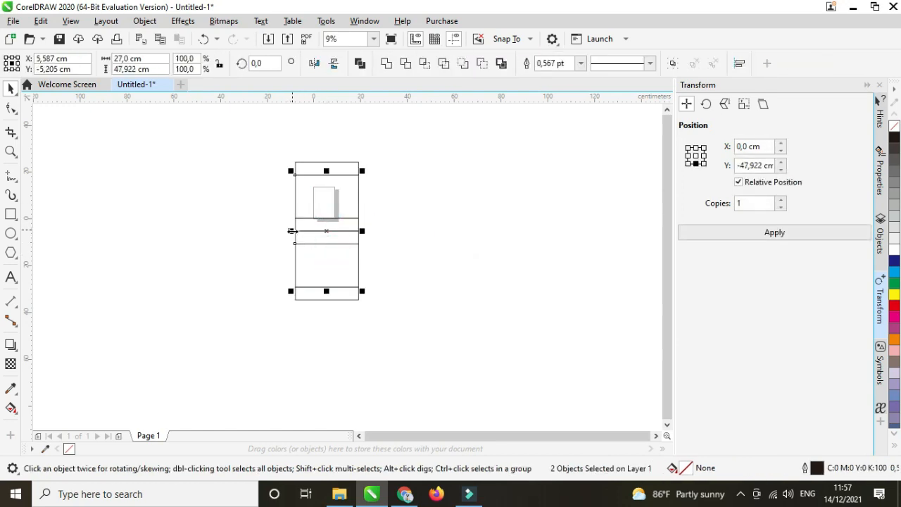
pyautogui.moveTo(292, 231); pyautogui.dragTo(376, 243)
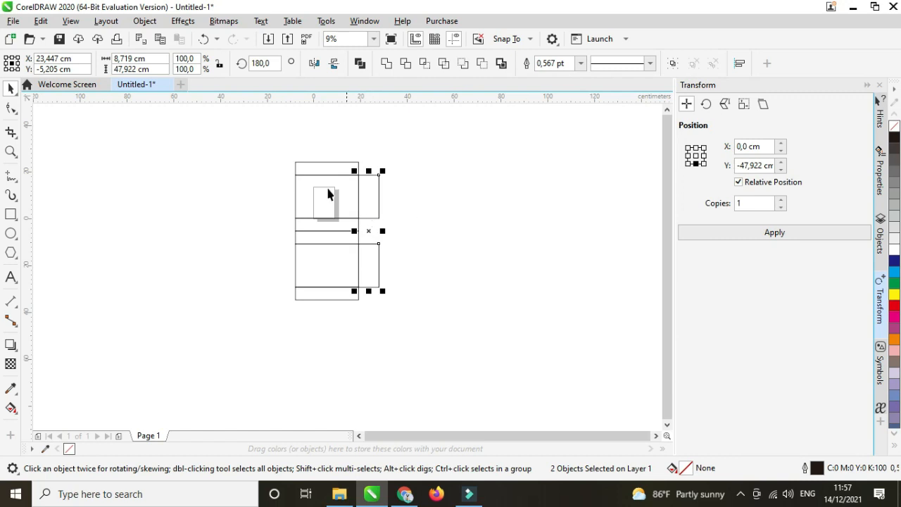
pyautogui.doubleClick(137, 69)
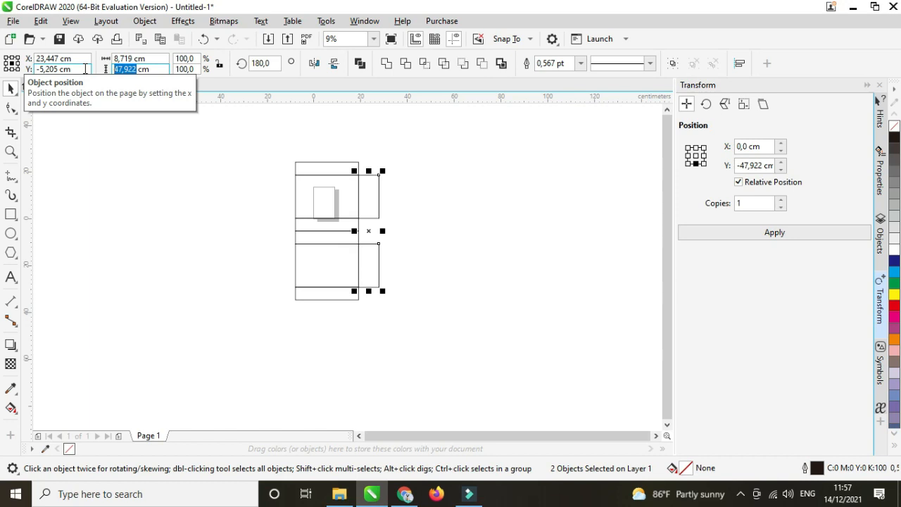
pyautogui.click(137, 58)
pyautogui.moveTo(132, 59); pyautogui.dragTo(94, 59)
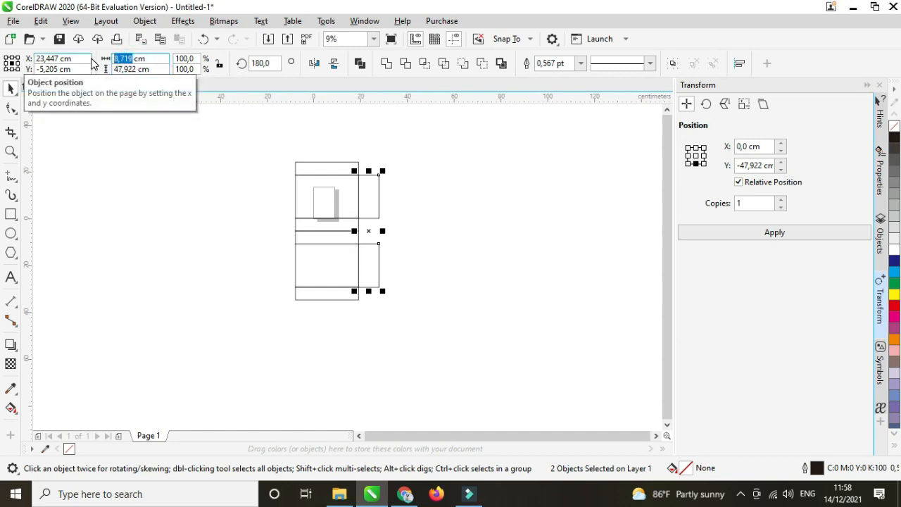
pyautogui.write('5')
pyautogui.press('Return')
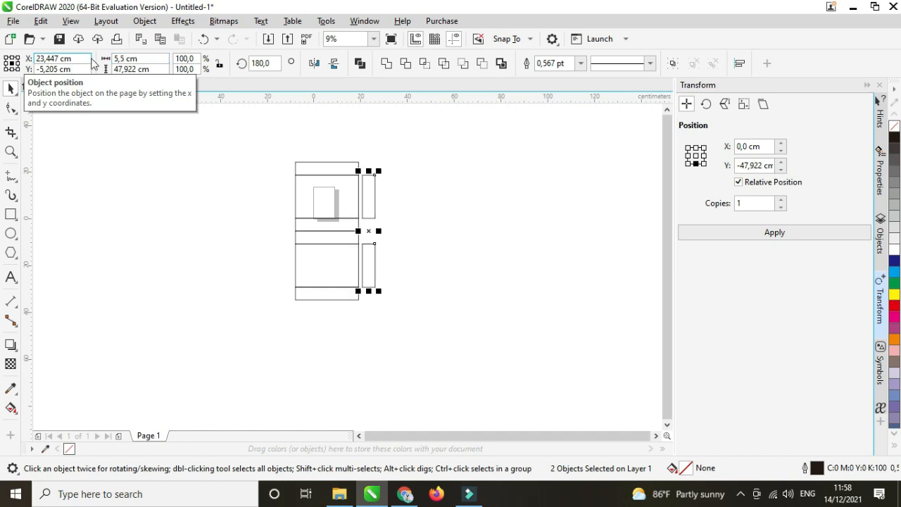
# Snap the 5,5 cm flaps exactly against the panels' right edge.
pyautogui.scroll(3, 383, 257)
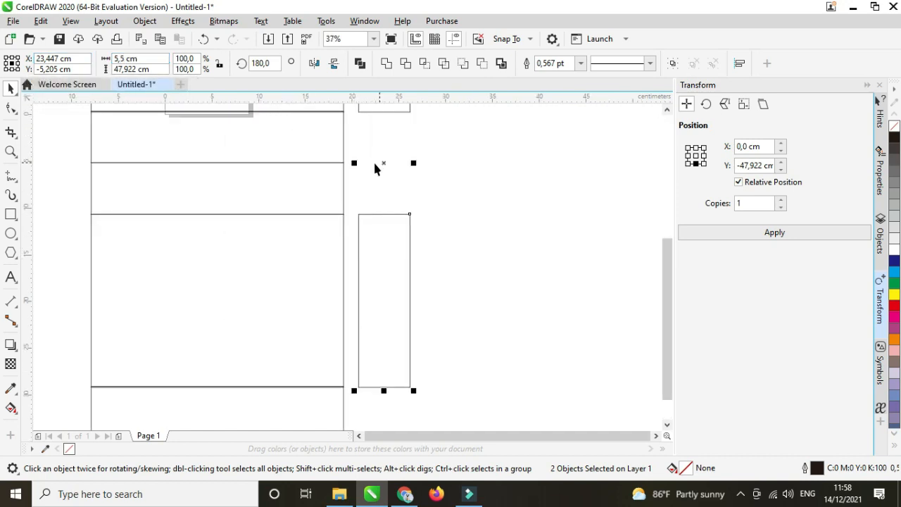
pyautogui.scroll(-2, 327, 209)
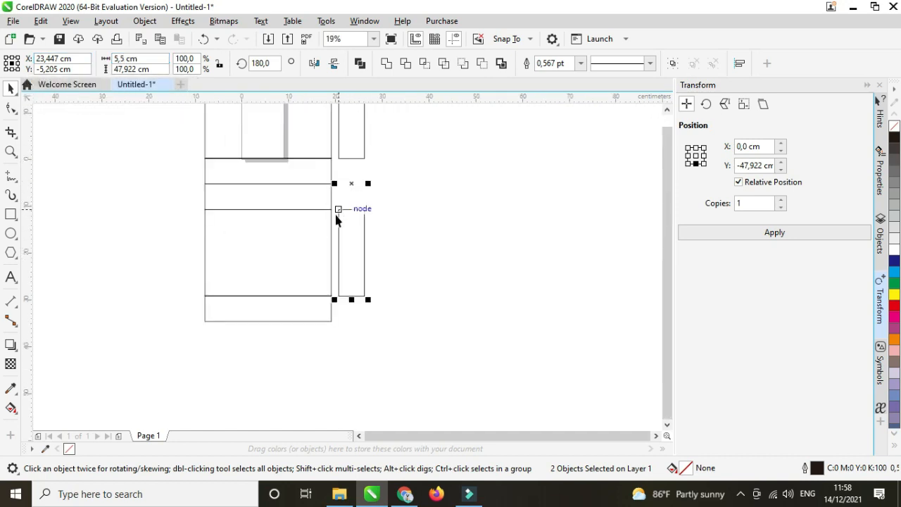
pyautogui.scroll(4, 338, 226)
pyautogui.moveTo(349, 245); pyautogui.dragTo(319, 243)
pyautogui.scroll(-2, 324, 216)
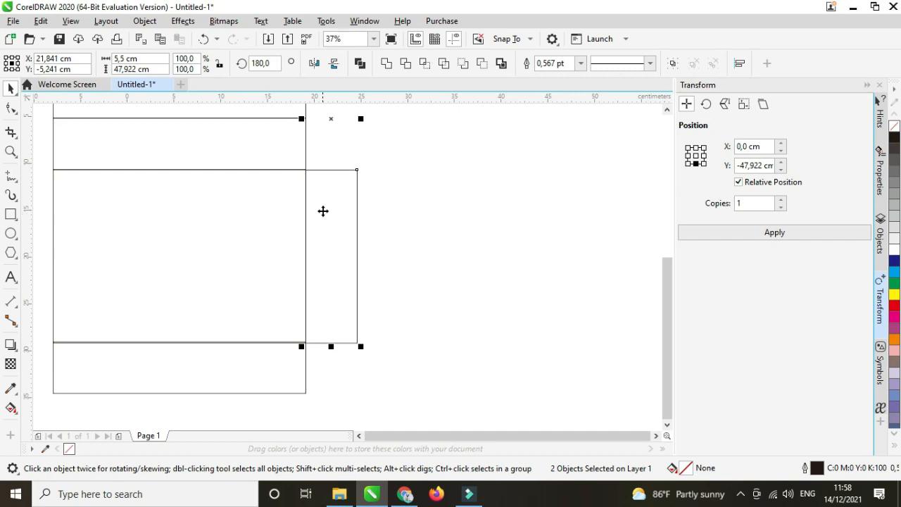
pyautogui.scroll(-2, 322, 210)
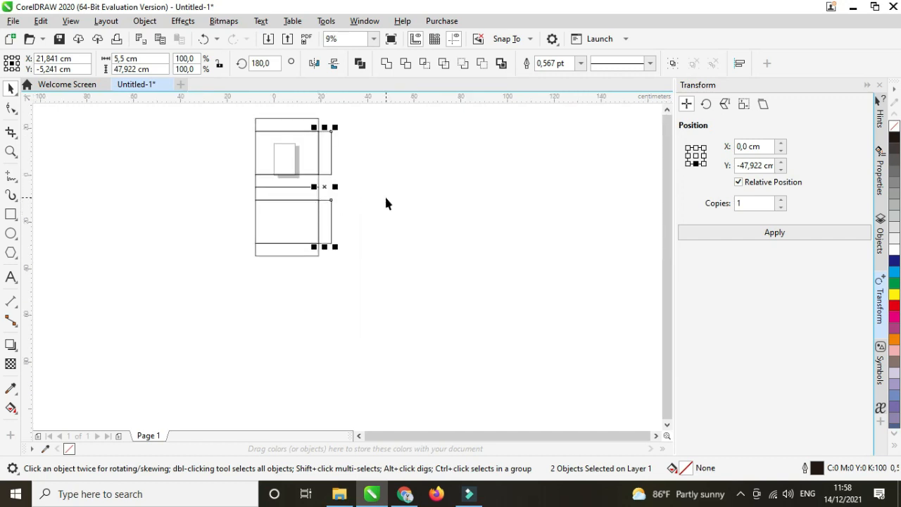
pyautogui.scroll(2, 315, 198)
pyautogui.scroll(3, 346, 189)
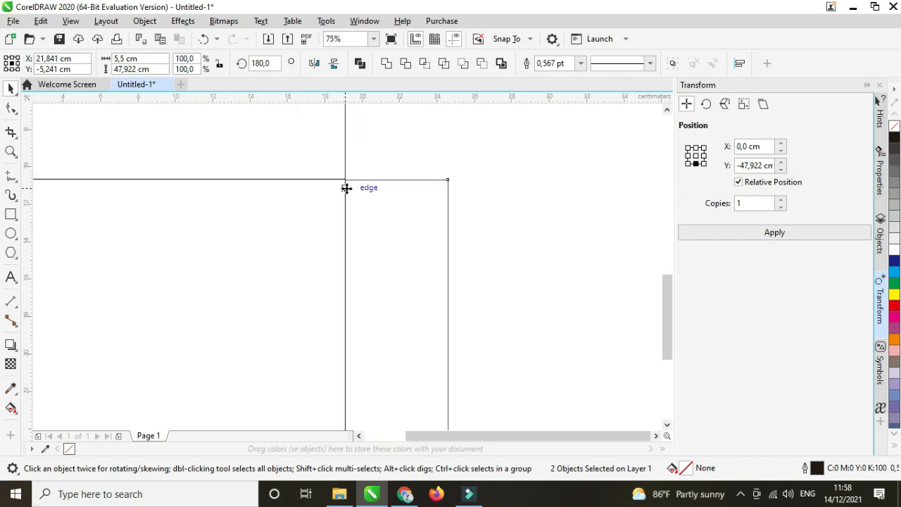
pyautogui.moveTo(372, 173); pyautogui.dragTo(373, 171)
# Mirror-copy the flaps onto the left side of the panel stack.
pyautogui.scroll(-5, 374, 169)
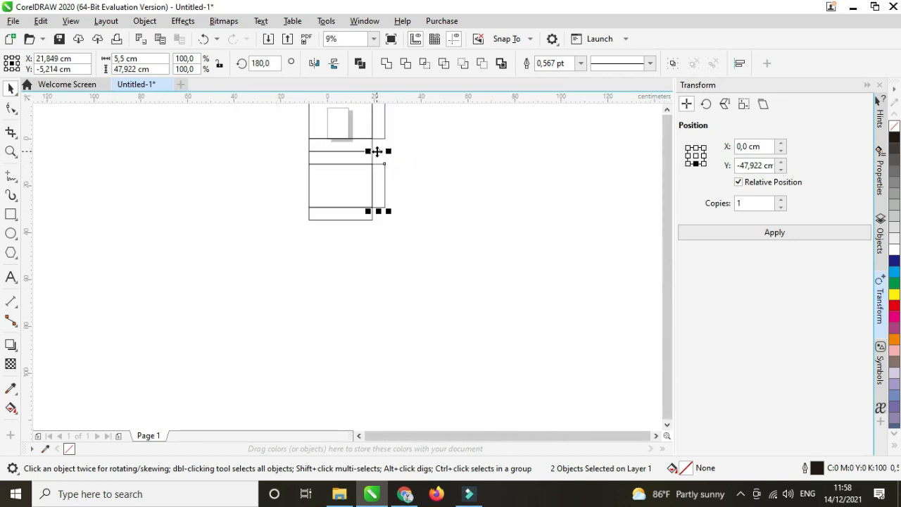
pyautogui.moveTo(377, 152); pyautogui.dragTo(302, 154)
pyautogui.scroll(6, 310, 151)
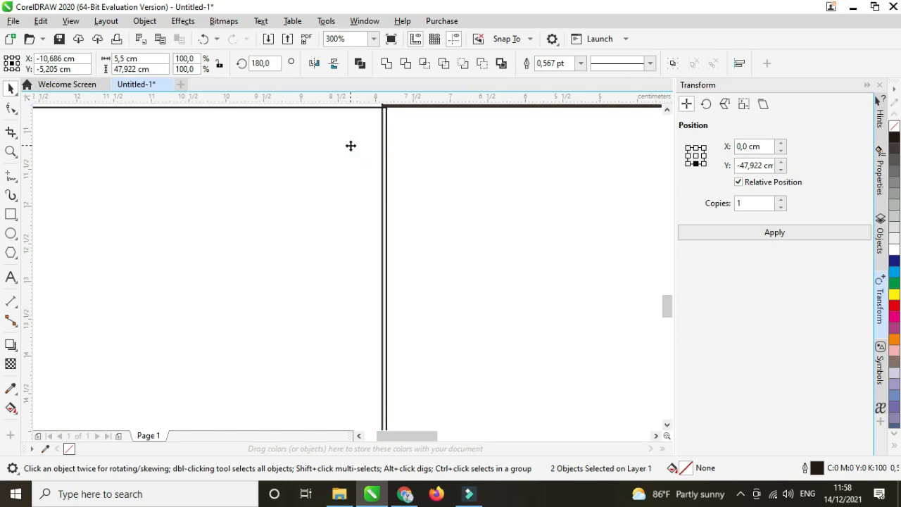
pyautogui.scroll(-4, 349, 145)
pyautogui.scroll(-3, 273, 169)
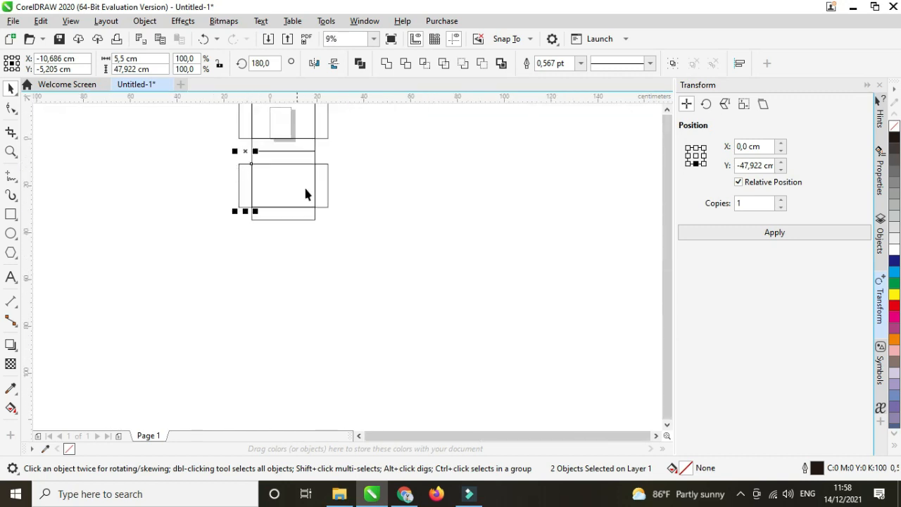
pyautogui.click(370, 183)
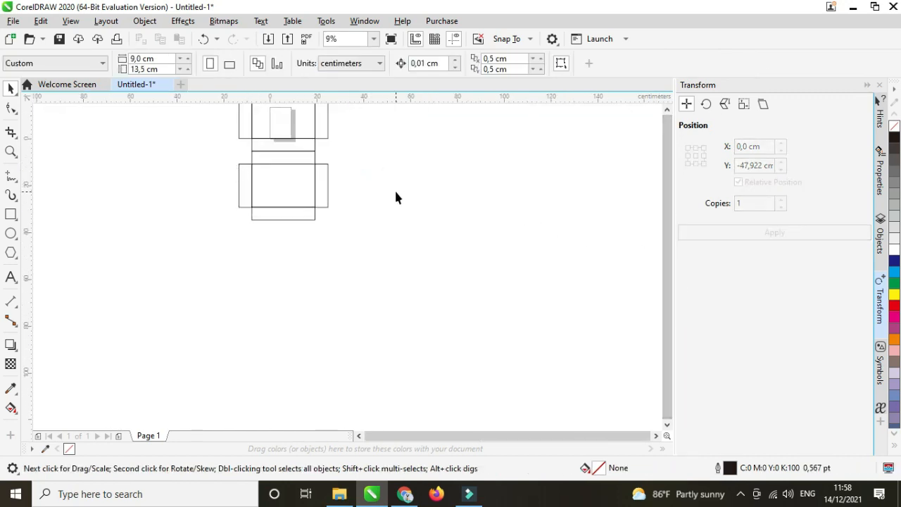
pyautogui.scroll(-1, 303, 215)
# Marquee-select all ten dieline pieces and group them with Ctrl+G.
pyautogui.moveTo(256, 142); pyautogui.dragTo(324, 222)
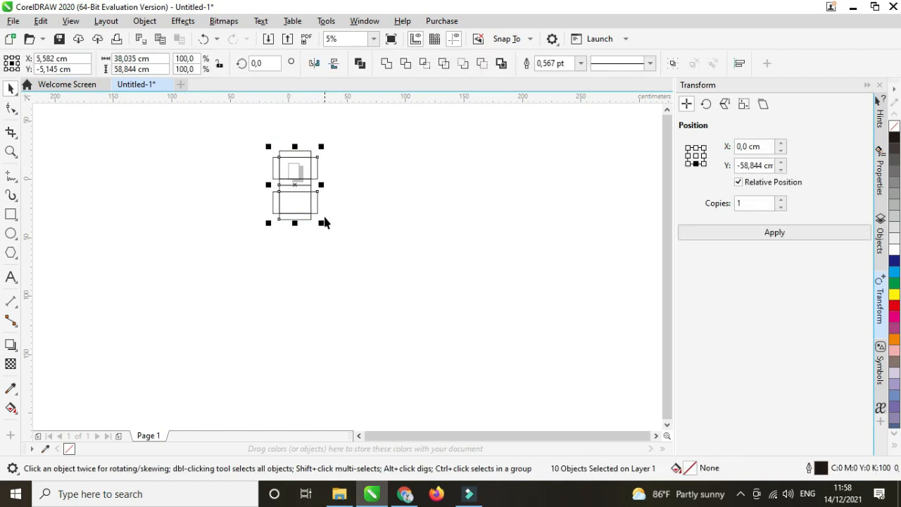
pyautogui.hotkey('ctrl', 'g')
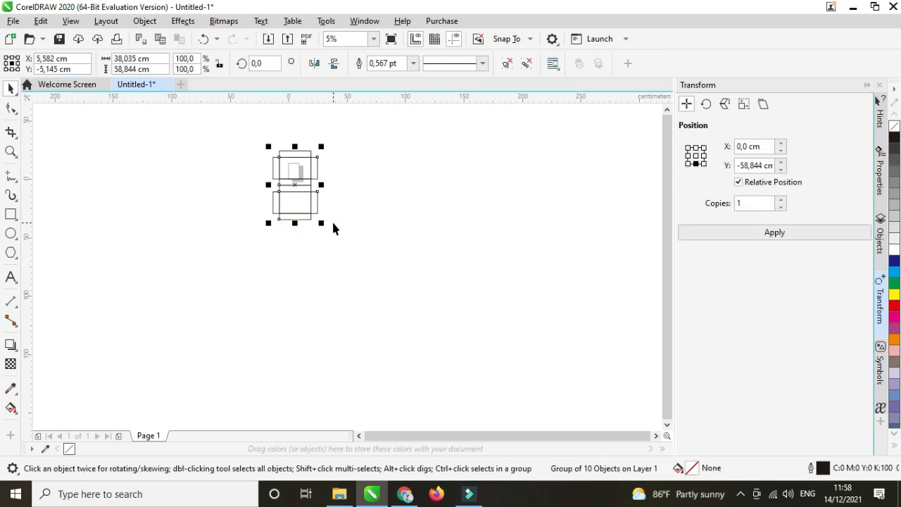
pyautogui.hotkey('shift', 'F2')
pyautogui.click(546, 210)
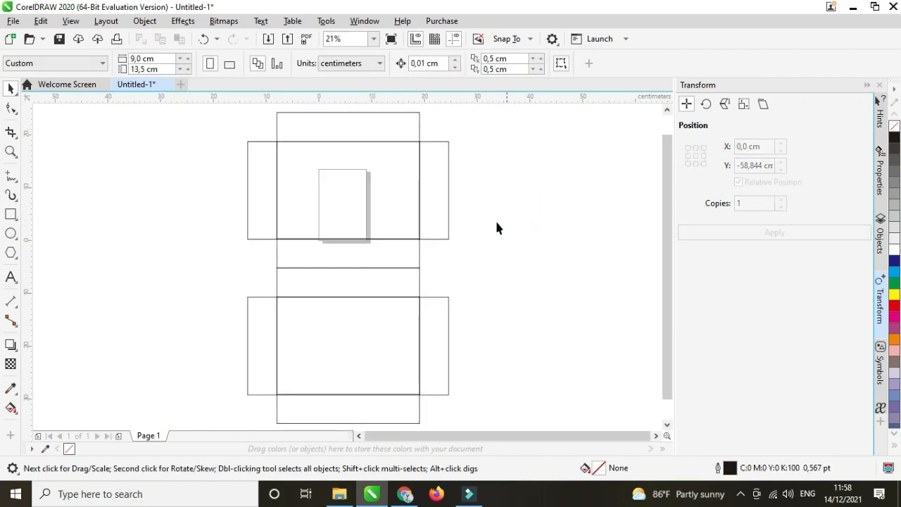
pyautogui.scroll(-2, 246, 224)
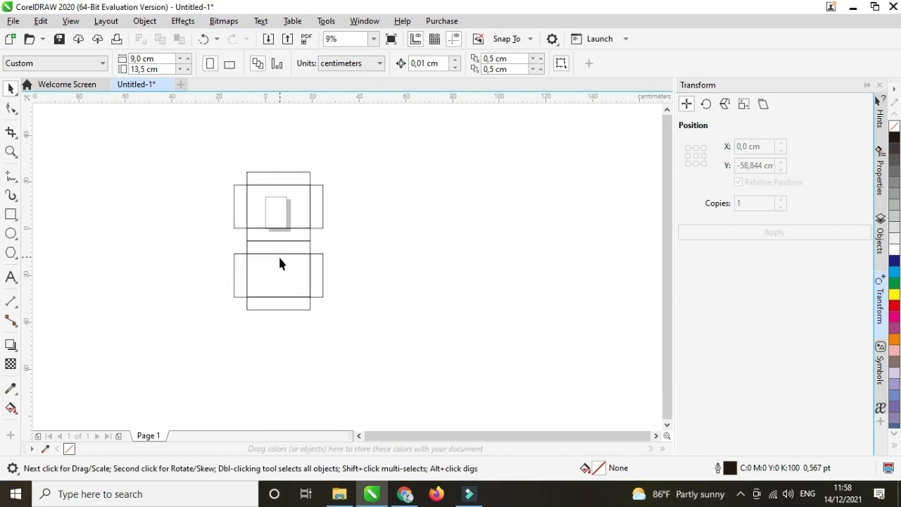
pyautogui.scroll(1, 282, 267)
pyautogui.click(291, 270)
pyautogui.scroll(-1, 256, 254)
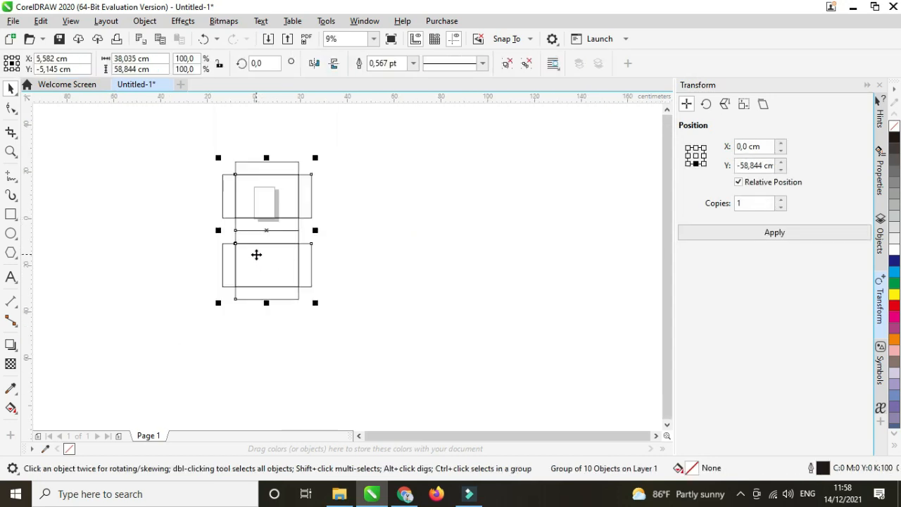
pyautogui.scroll(1, 257, 249)
pyautogui.scroll(-1, 257, 249)
# Save the drawing under the name 'box'.
pyautogui.hotkey('ctrl', 's')
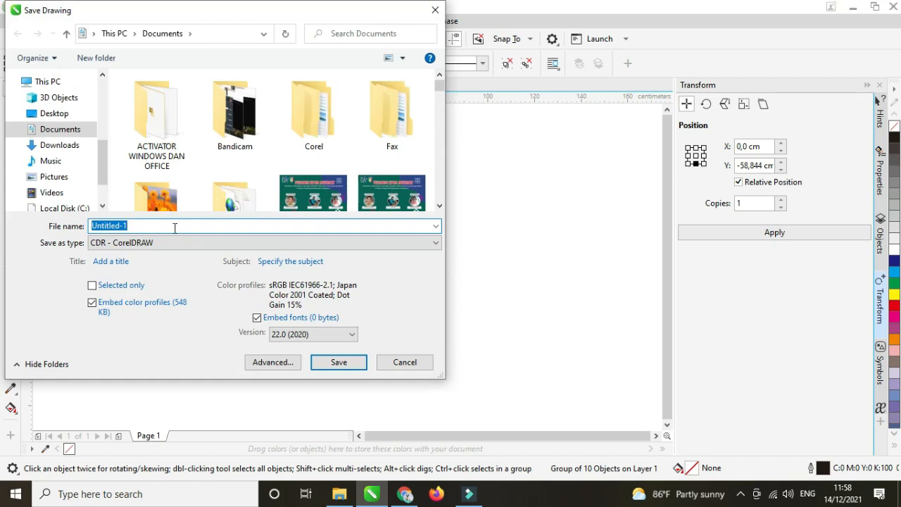
pyautogui.write('b')
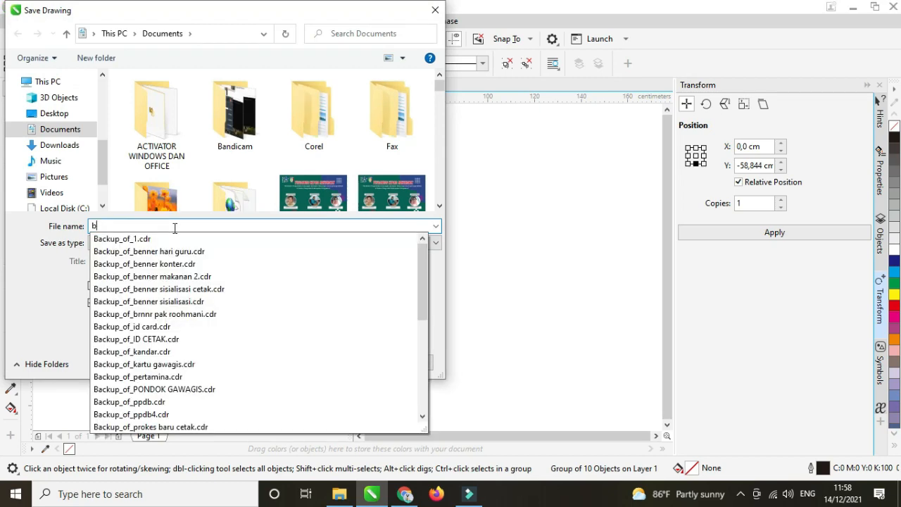
pyautogui.write('ox')
pyautogui.press('Return')
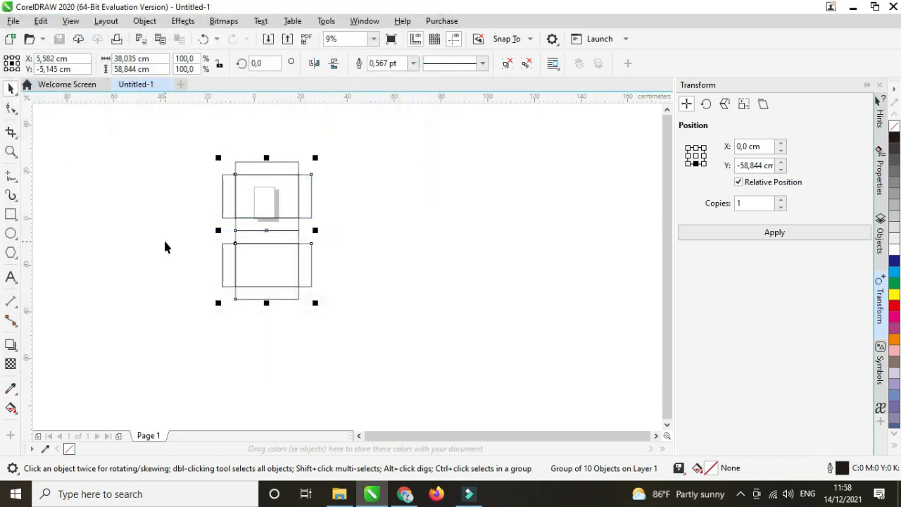
# Import the MAULIDA DONAT logo image and place it on the canvas.
pyautogui.click(14, 23)
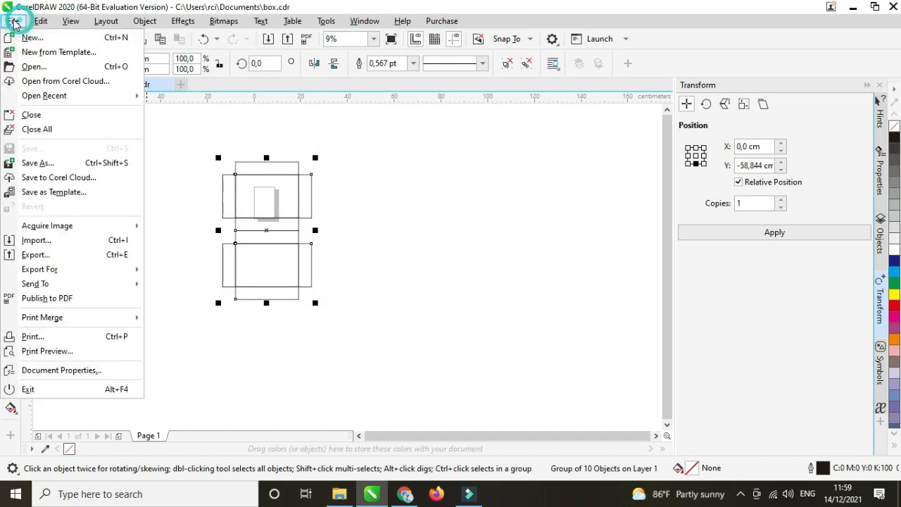
pyautogui.click(127, 238)
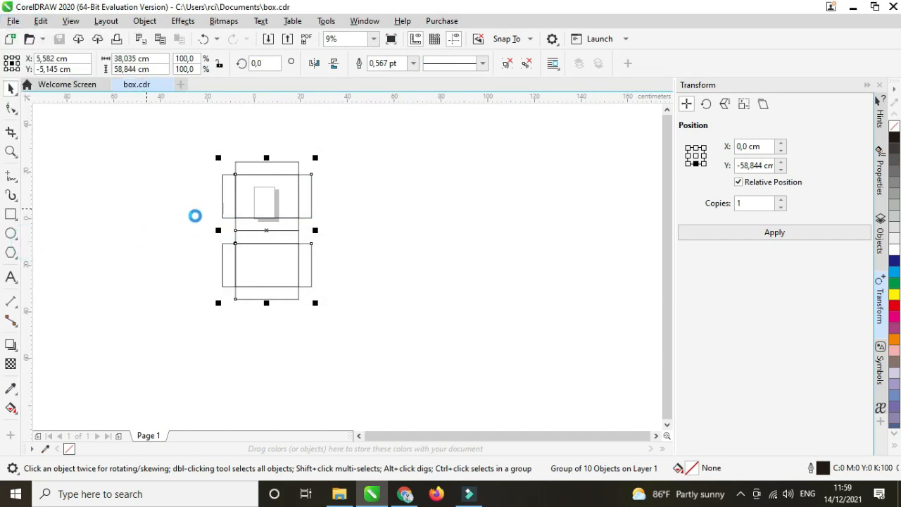
pyautogui.click(303, 213)
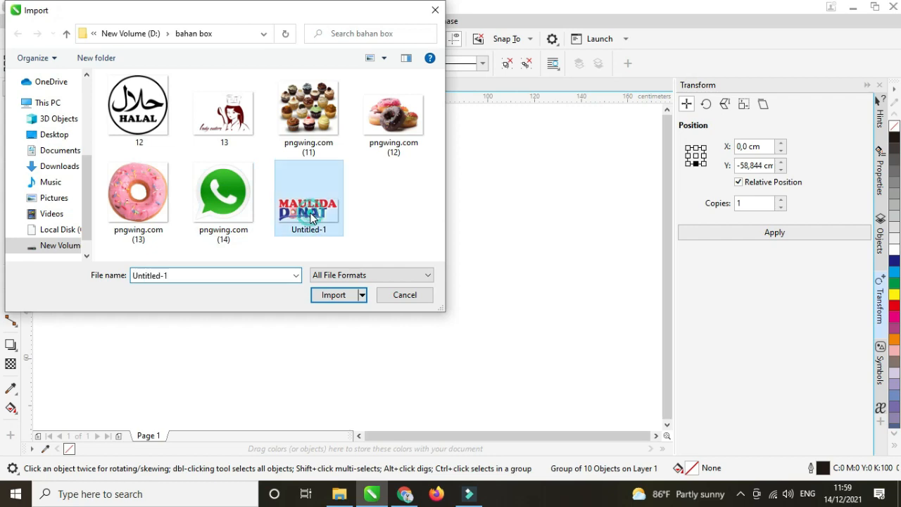
pyautogui.click(334, 299)
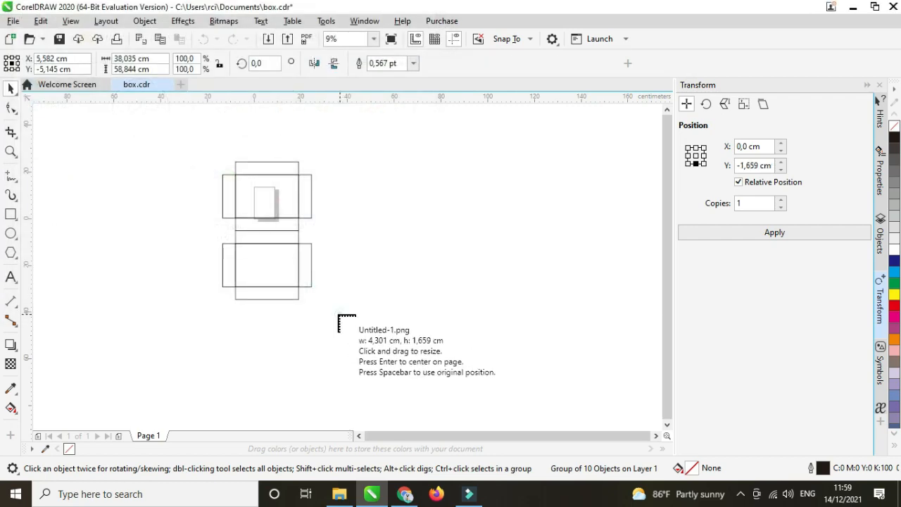
pyautogui.moveTo(338, 316); pyautogui.dragTo(187, 250)
# Scale the logo to about 16,644 × 6,422 cm and position it top-left of the front panel.
pyautogui.scroll(3, 270, 284)
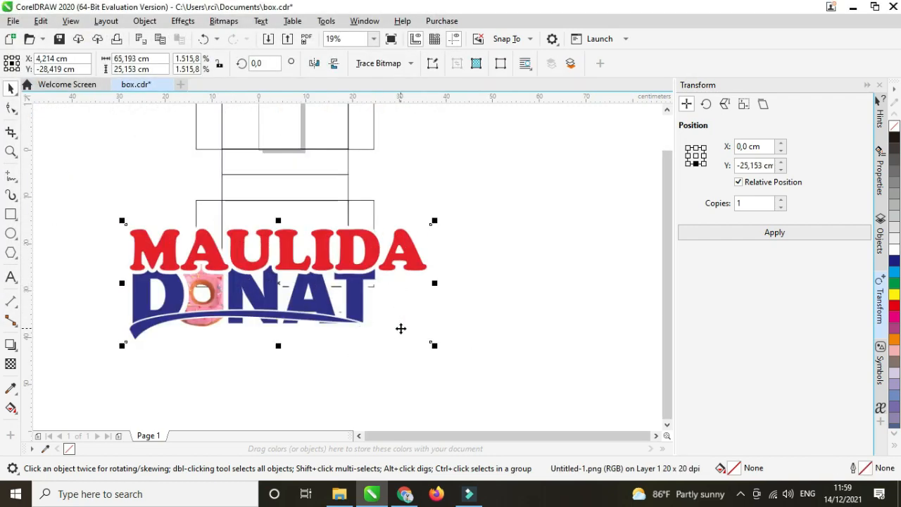
pyautogui.moveTo(435, 345); pyautogui.dragTo(356, 315)
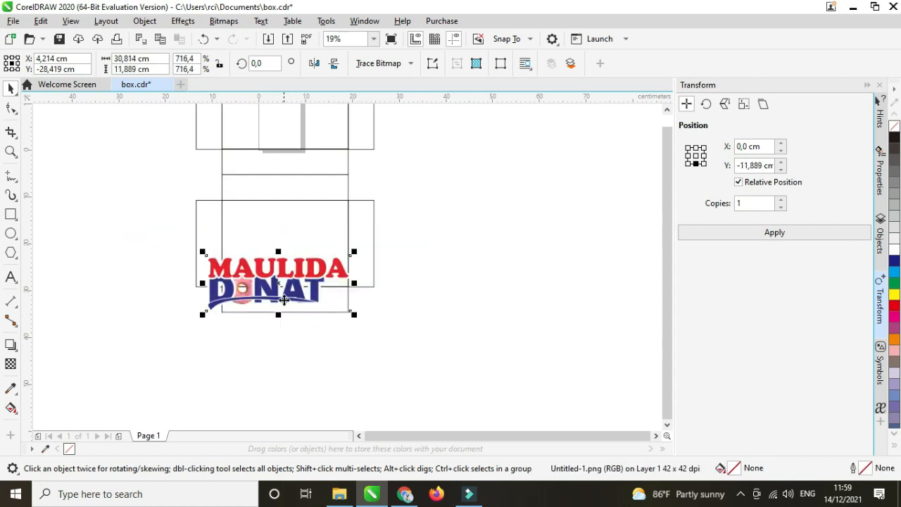
pyautogui.moveTo(280, 291); pyautogui.dragTo(286, 246)
pyautogui.scroll(2, 287, 229)
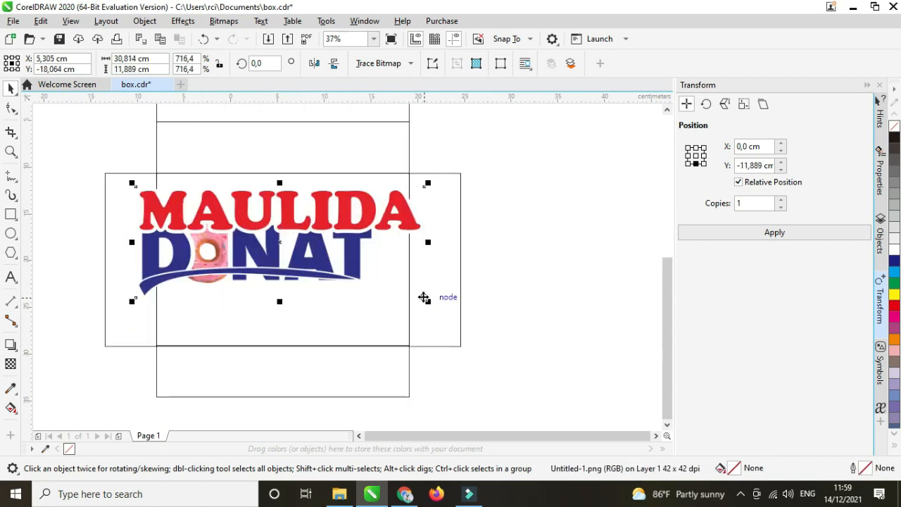
pyautogui.moveTo(428, 301); pyautogui.dragTo(249, 204)
pyautogui.scroll(3, 248, 204)
pyautogui.scroll(-1, 265, 218)
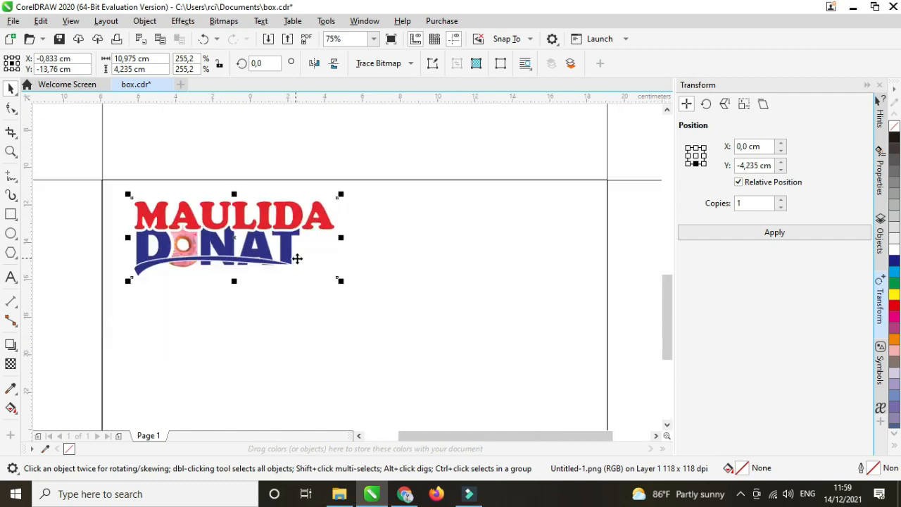
pyautogui.moveTo(341, 279); pyautogui.dragTo(374, 294)
pyautogui.moveTo(285, 233); pyautogui.dragTo(314, 248)
pyautogui.moveTo(405, 307); pyautogui.dragTo(426, 316)
pyautogui.moveTo(258, 242)
pyautogui.mouseDown()
pyautogui.moveTo(273, 248)
pyautogui.moveTo(265, 252)
pyautogui.mouseUp()
pyautogui.scroll(-4, 266, 246)
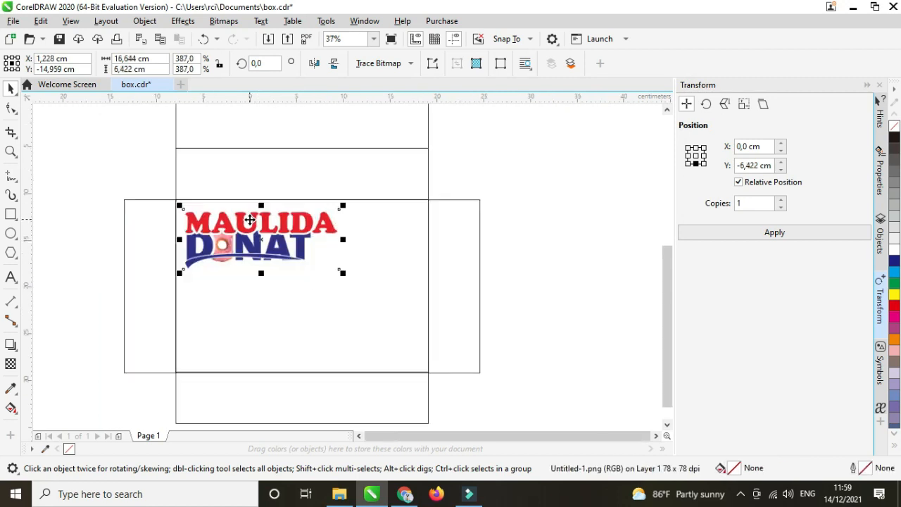
# Import the WhatsApp, pink donut, stacked donuts, chef and halal badge images together.
pyautogui.click(130, 199)
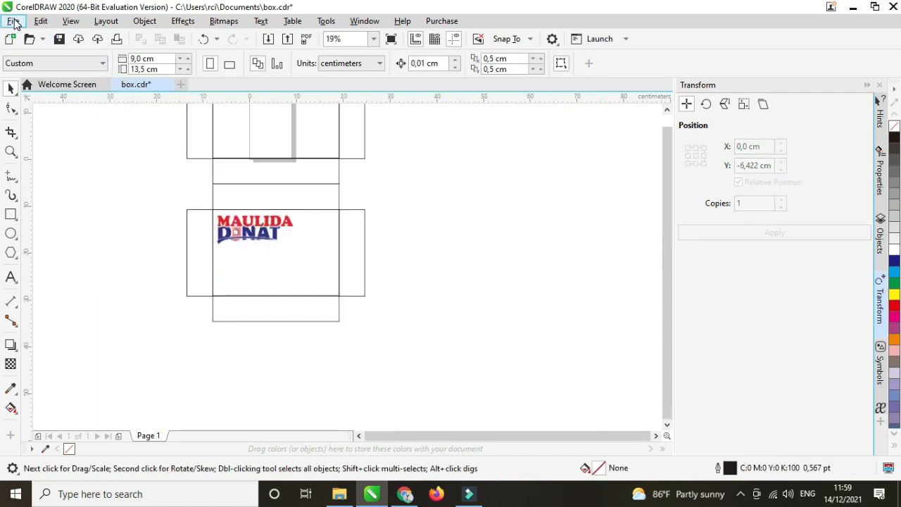
pyautogui.click(13, 21)
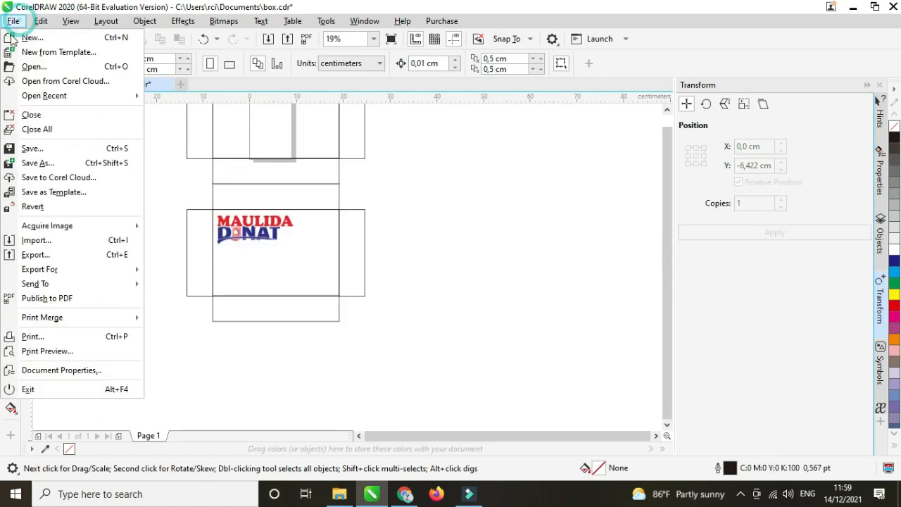
pyautogui.click(38, 240)
pyautogui.click(248, 198)
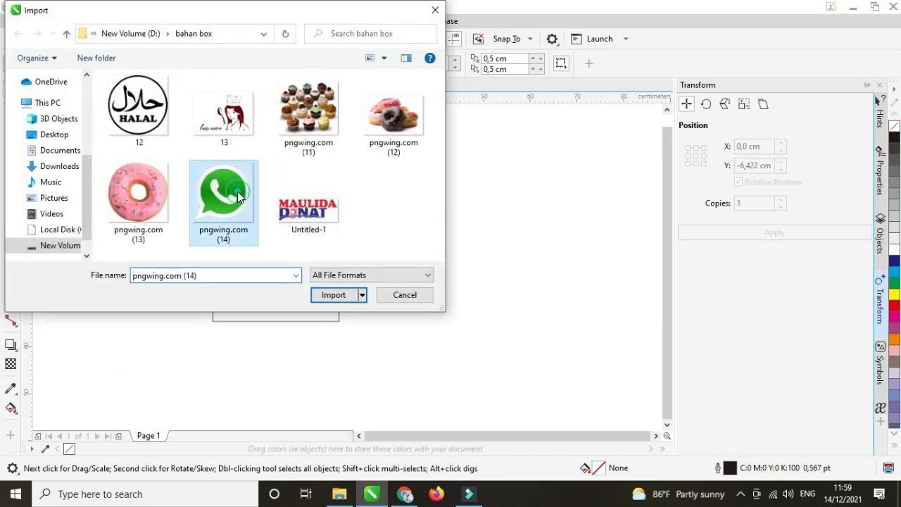
pyautogui.keyDown('ctrl'); pyautogui.click(171, 197); pyautogui.keyUp('ctrl')
pyautogui.keyDown('ctrl'); pyautogui.click(385, 129); pyautogui.keyUp('ctrl')
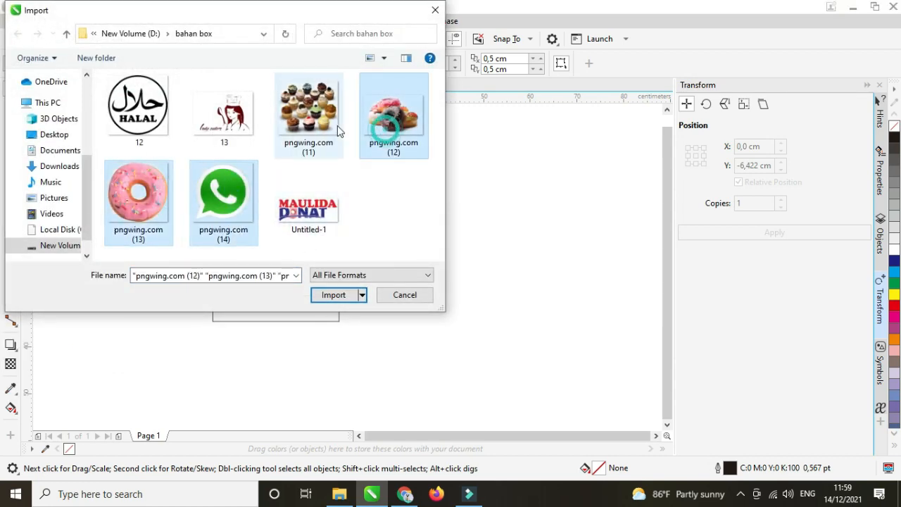
pyautogui.keyDown('ctrl'); pyautogui.click(224, 109); pyautogui.keyUp('ctrl')
pyautogui.keyDown('ctrl'); pyautogui.click(140, 99); pyautogui.keyUp('ctrl')
pyautogui.click(334, 295)
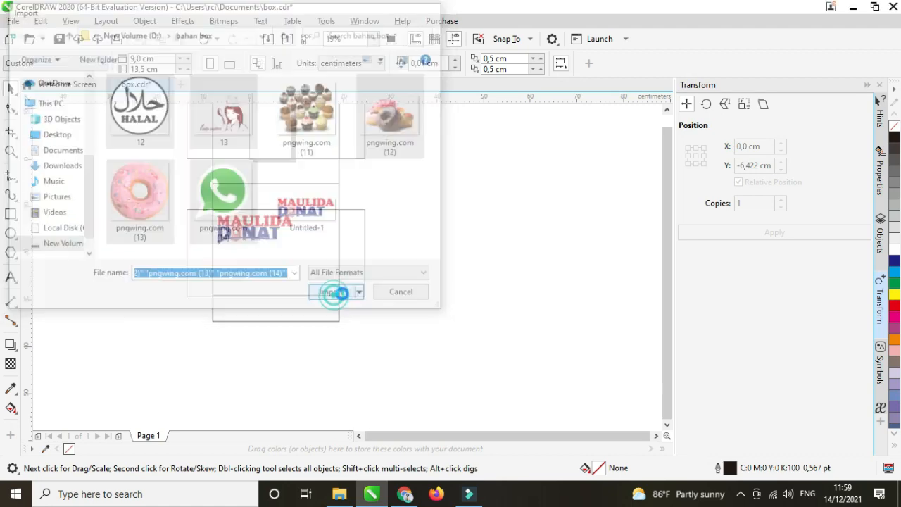
# Place the five images beside the dieline, then delete the pink donut image.
pyautogui.moveTo(402, 271); pyautogui.dragTo(470, 341)
pyautogui.moveTo(532, 293); pyautogui.dragTo(451, 173)
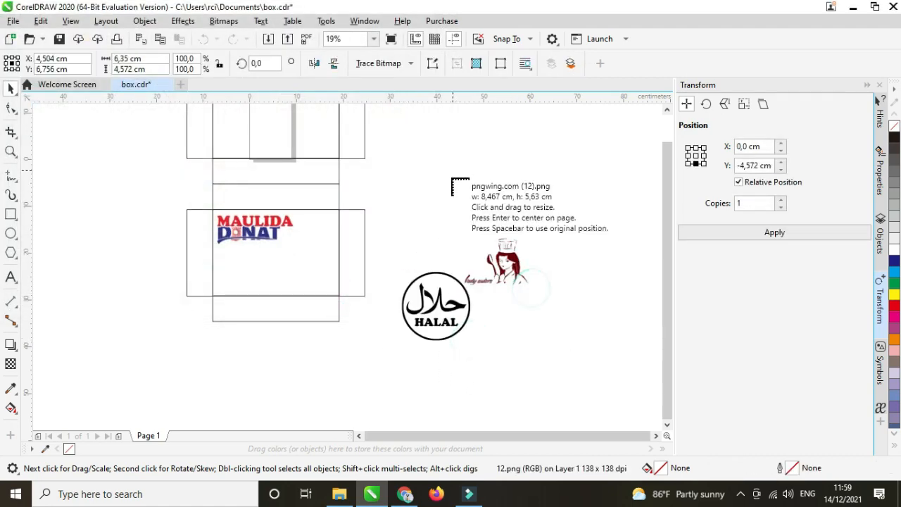
pyautogui.moveTo(511, 318); pyautogui.dragTo(424, 192)
pyautogui.moveTo(561, 223); pyautogui.dragTo(498, 161)
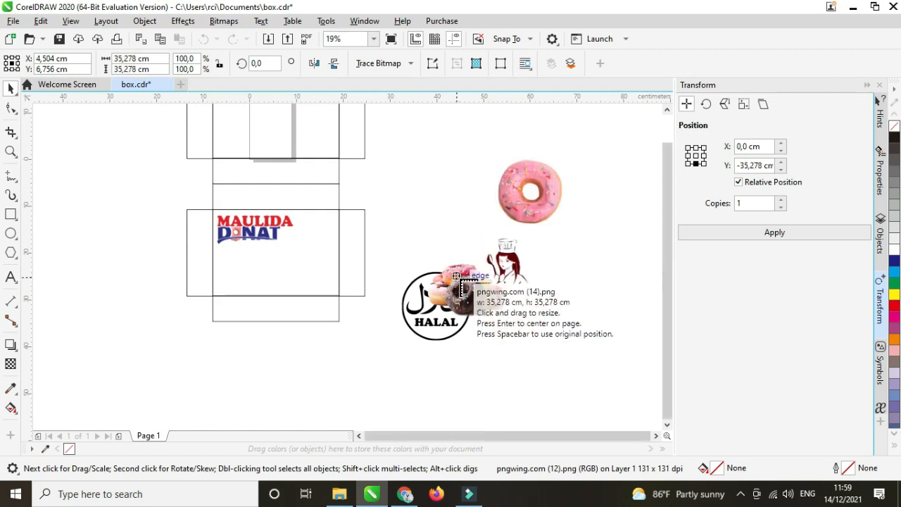
pyautogui.moveTo(438, 224); pyautogui.dragTo(362, 131)
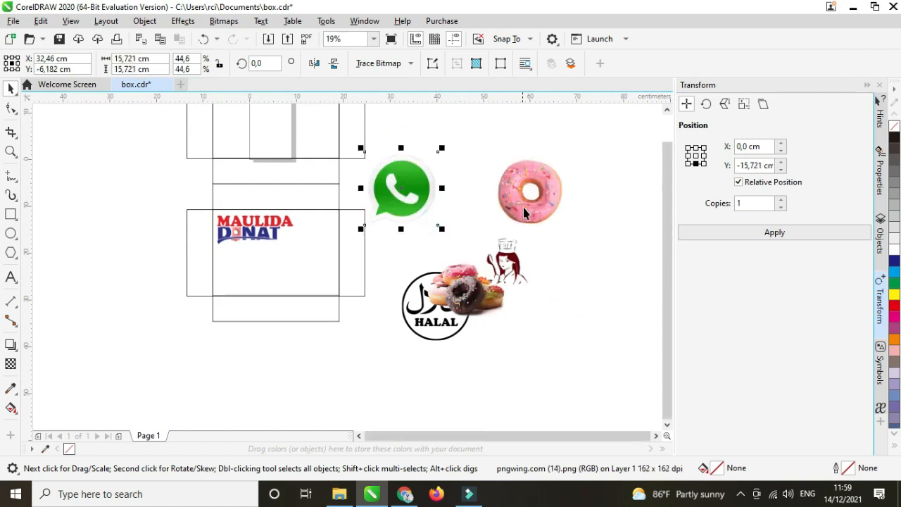
pyautogui.click(529, 202)
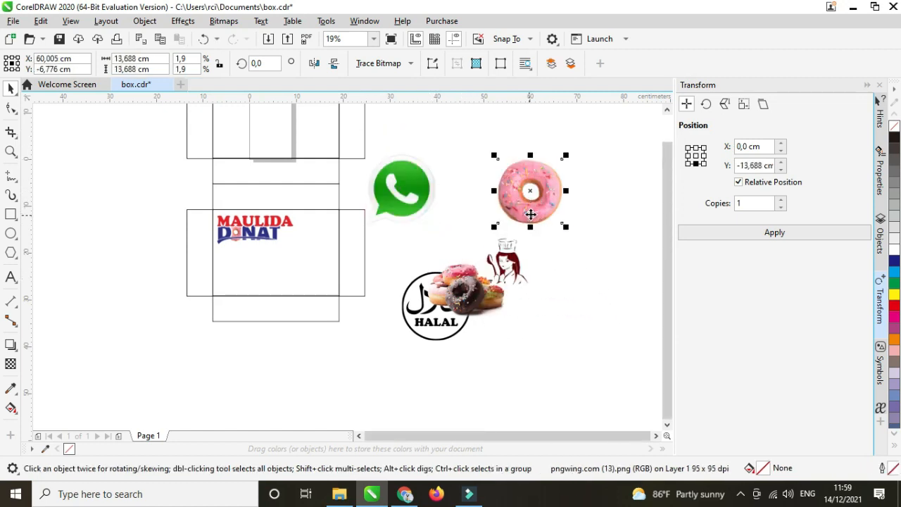
pyautogui.press('Delete')
# Move the stacked donuts image into the front panel and shrink it.
pyautogui.moveTo(458, 299); pyautogui.dragTo(305, 261)
pyautogui.scroll(2, 304, 262)
pyautogui.moveTo(386, 326); pyautogui.dragTo(330, 279)
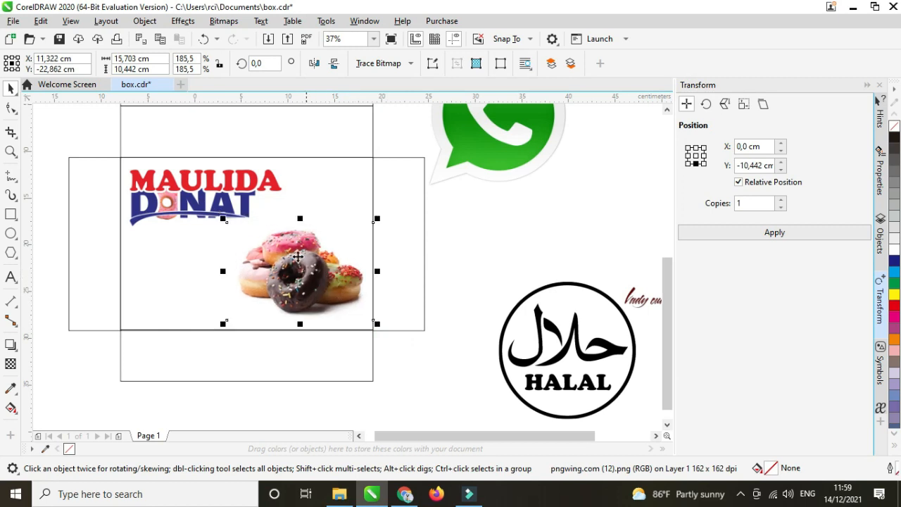
pyautogui.scroll(-2, 298, 257)
# Trim the script caption off the chef image with a covering rectangle, then delete the rectangle.
pyautogui.moveTo(466, 262); pyautogui.dragTo(449, 246)
pyautogui.scroll(2, 467, 264)
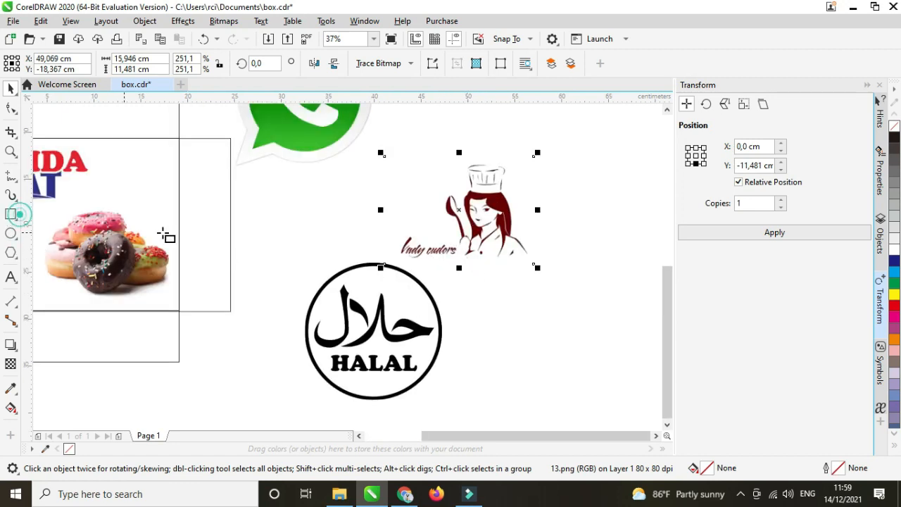
pyautogui.moveTo(371, 227); pyautogui.dragTo(456, 265)
pyautogui.click(11, 88)
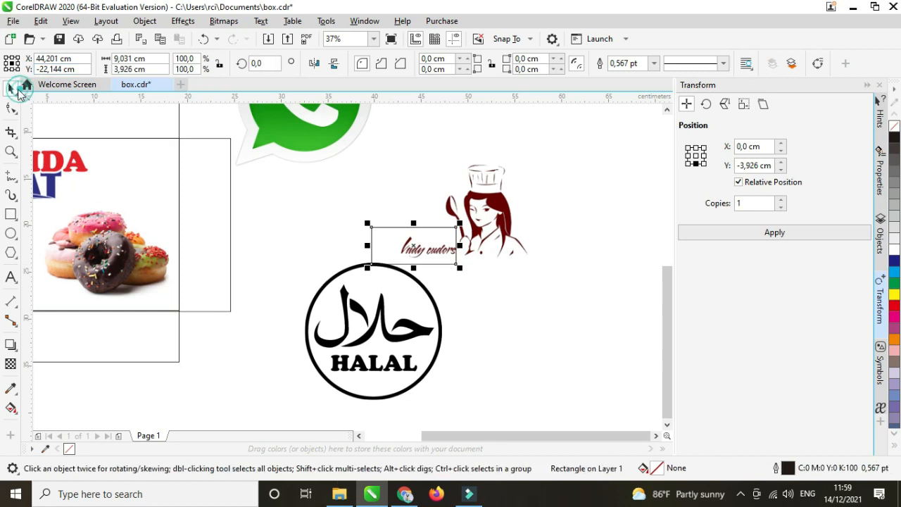
pyautogui.keyDown('shift'); pyautogui.click(474, 196); pyautogui.keyUp('shift')
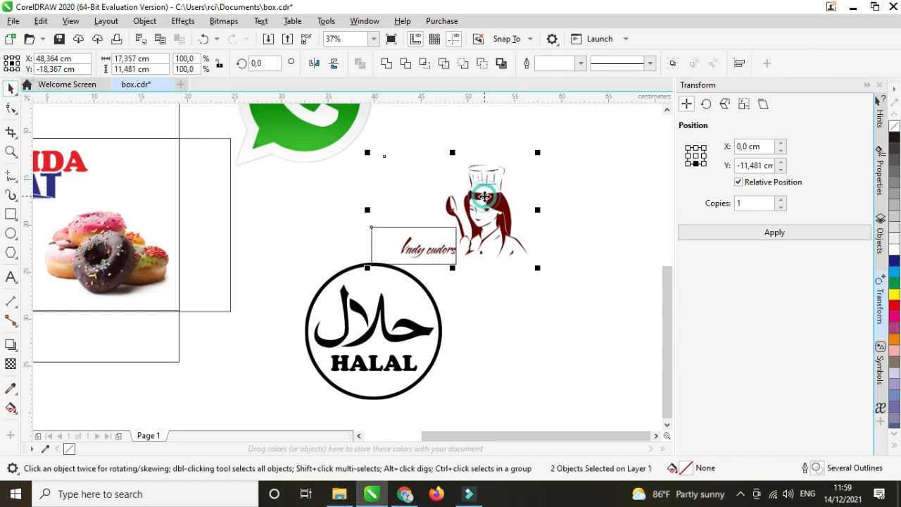
pyautogui.click(406, 63)
pyautogui.click(567, 185)
pyautogui.click(382, 244)
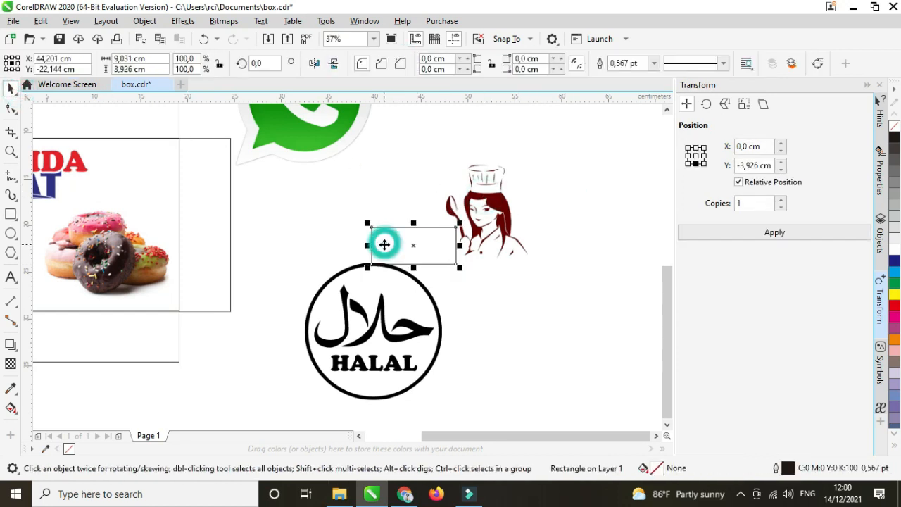
pyautogui.press('Delete')
# Place the chef on the front panel above the donuts and scale it down.
pyautogui.click(493, 228)
pyautogui.scroll(-2, 492, 229)
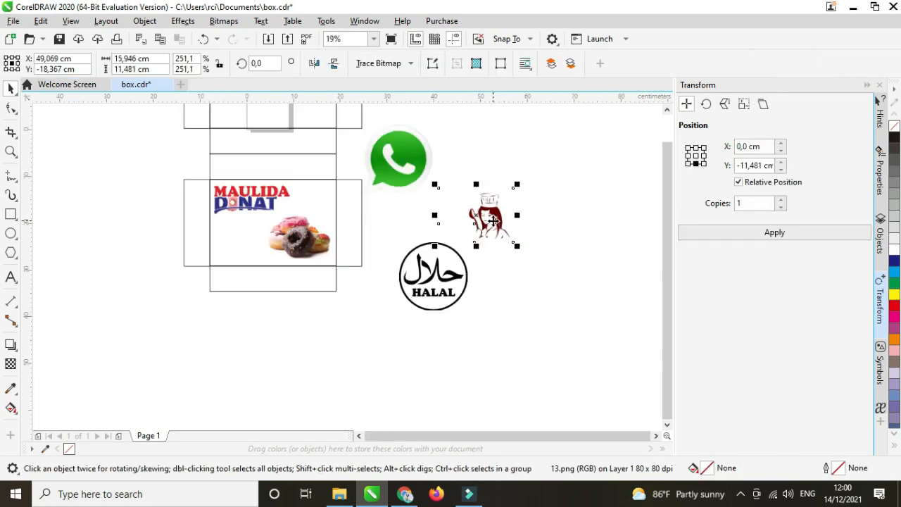
pyautogui.moveTo(493, 229); pyautogui.dragTo(312, 220)
pyautogui.scroll(2, 311, 220)
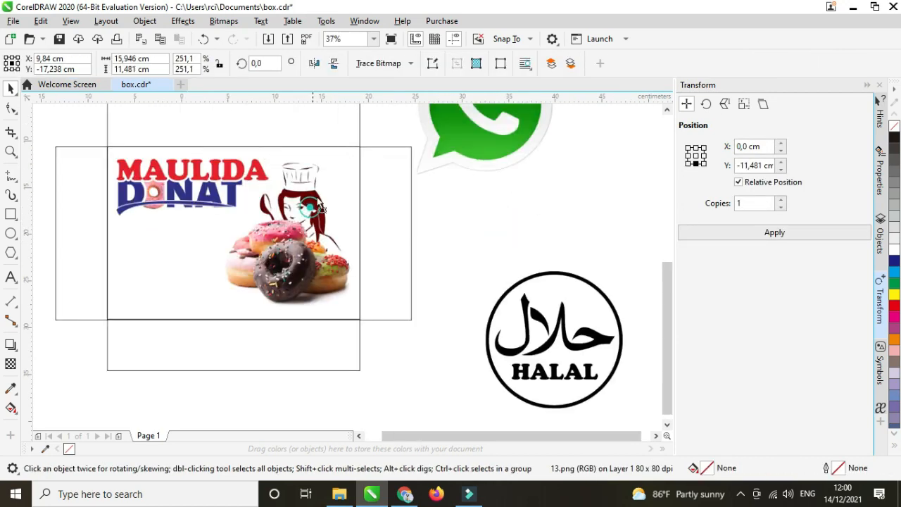
pyautogui.moveTo(360, 243); pyautogui.dragTo(342, 229)
pyautogui.moveTo(312, 193); pyautogui.dragTo(322, 197)
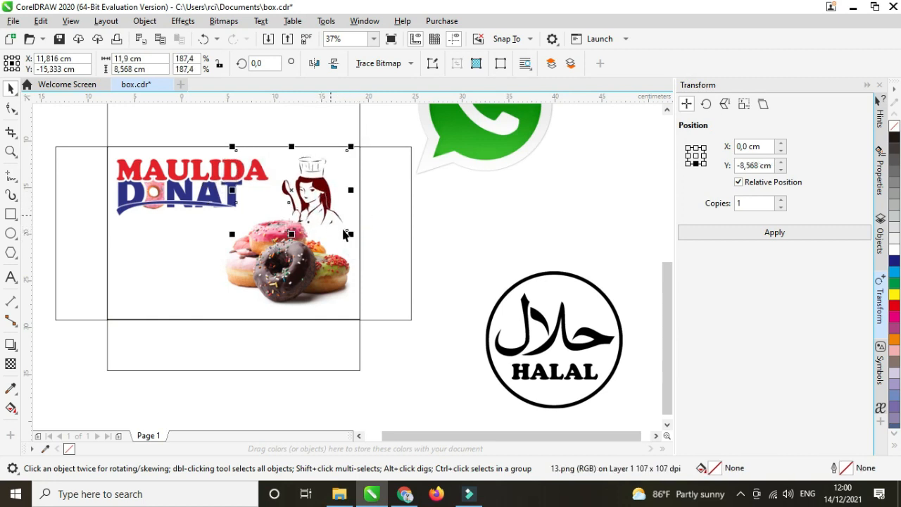
pyautogui.moveTo(349, 233); pyautogui.dragTo(332, 218)
# Fine-tune the stacked donuts' position and enlarge them slightly.
pyautogui.click(283, 261)
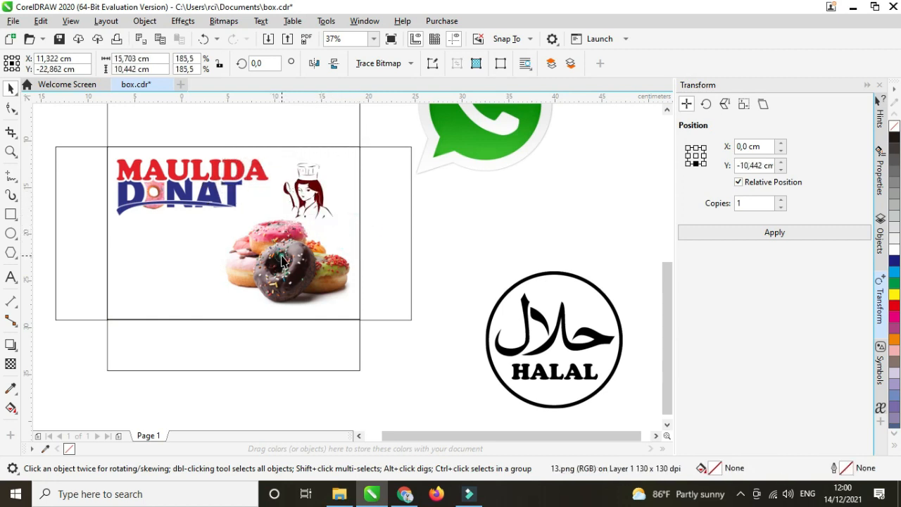
pyautogui.moveTo(286, 259); pyautogui.dragTo(283, 266)
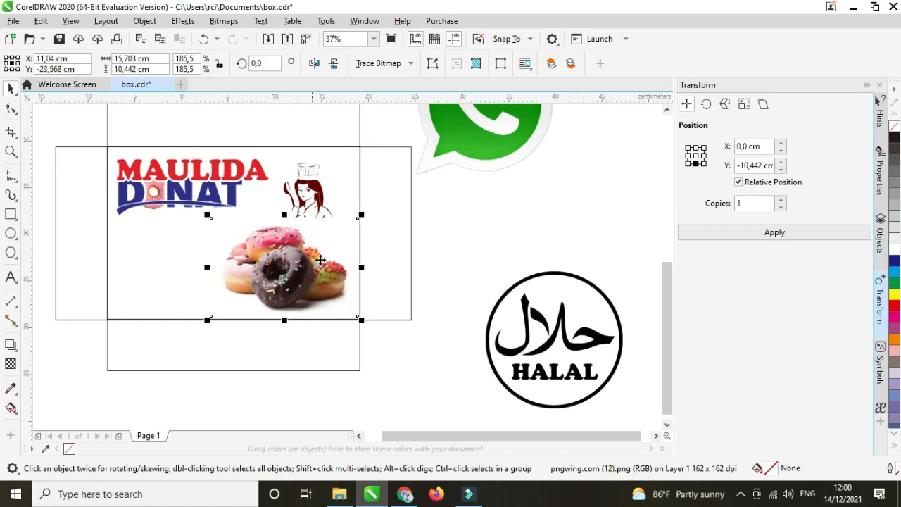
pyautogui.moveTo(363, 217)
pyautogui.mouseDown()
pyautogui.moveTo(370, 202)
pyautogui.moveTo(371, 210)
pyautogui.mouseUp()
pyautogui.moveTo(285, 268); pyautogui.dragTo(285, 270)
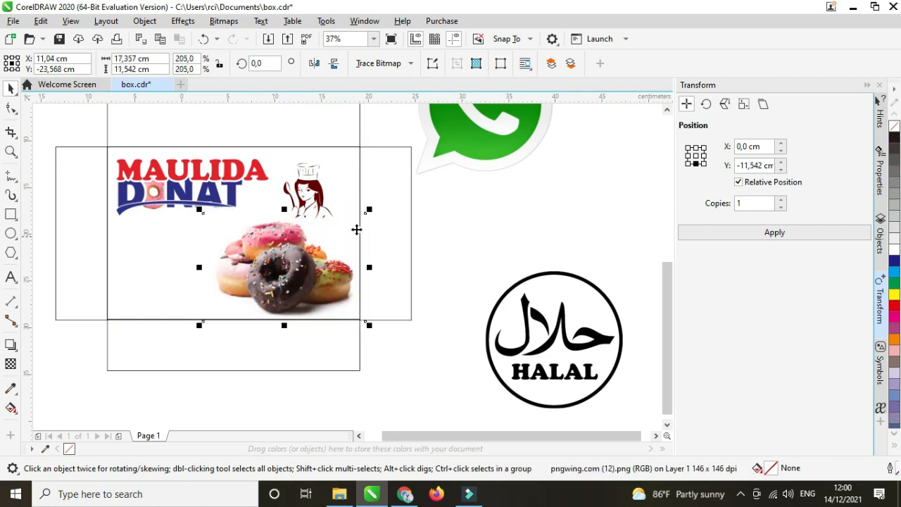
# Move the HALAL badge onto the front panel.
pyautogui.click(531, 209)
pyautogui.scroll(-2, 437, 211)
pyautogui.moveTo(469, 275); pyautogui.dragTo(300, 245)
# Shrink the HALAL badge and shift it to the left.
pyautogui.scroll(2, 300, 246)
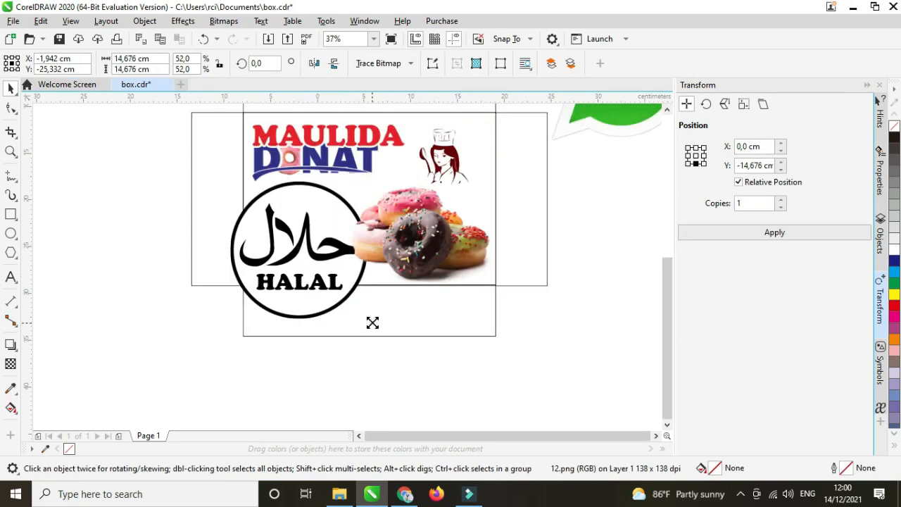
pyautogui.moveTo(372, 323); pyautogui.dragTo(329, 279)
pyautogui.moveTo(310, 246); pyautogui.dragTo(290, 250)
pyautogui.moveTo(312, 283); pyautogui.dragTo(262, 268)
# Save the box document with Ctrl+S.
pyautogui.scroll(2, 282, 252)
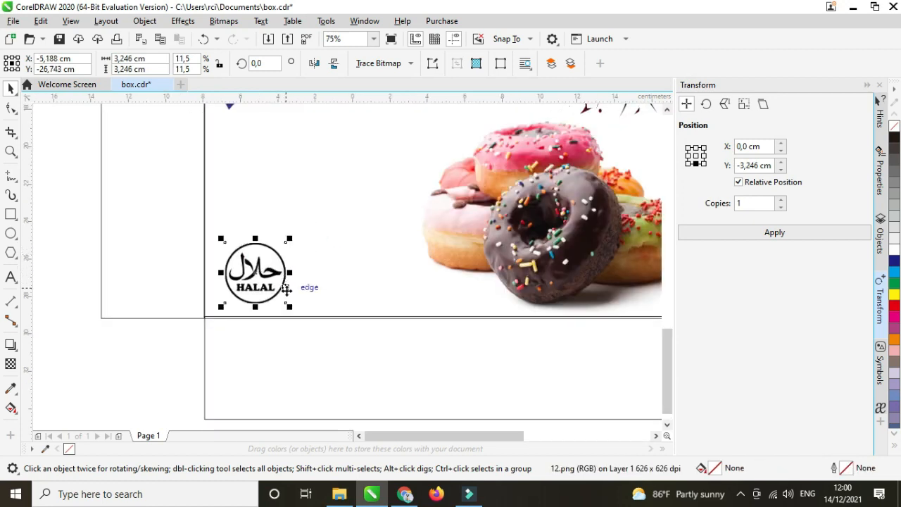
pyautogui.click(255, 273)
pyautogui.hotkey('ctrl', 's')
# Move the WhatsApp logo just left of the box's front panel.
pyautogui.scroll(-2, 261, 254)
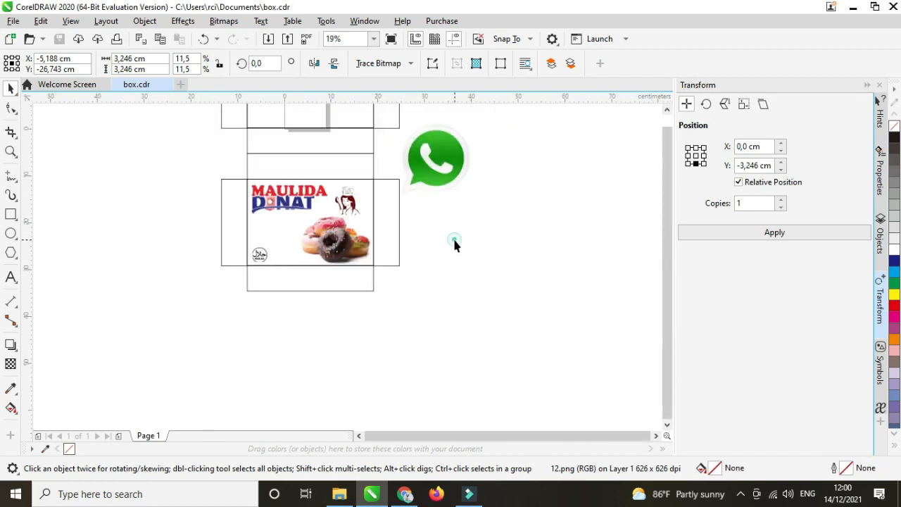
pyautogui.click(429, 164)
pyautogui.moveTo(429, 163); pyautogui.dragTo(248, 267)
pyautogui.scroll(1, 160, 220)
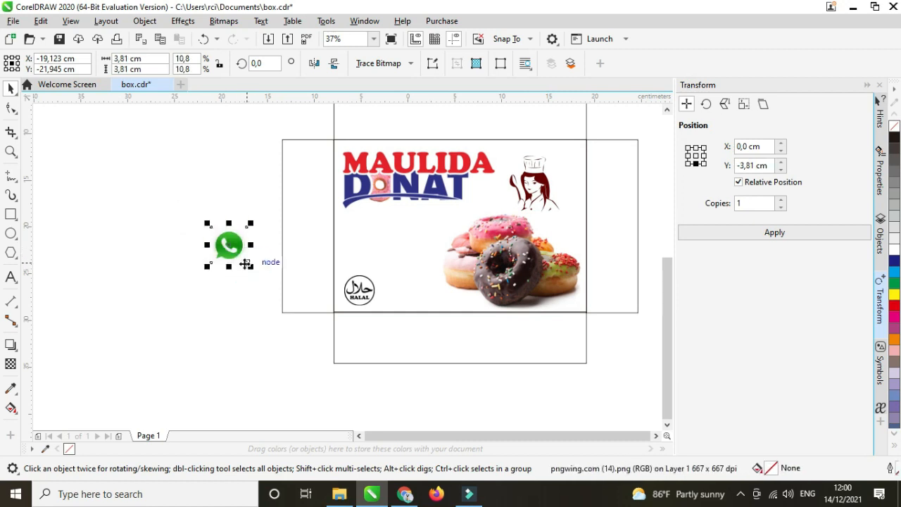
# Type the order phone number in Arial 24 pt and move it beside the WhatsApp icon.
pyautogui.click(11, 278)
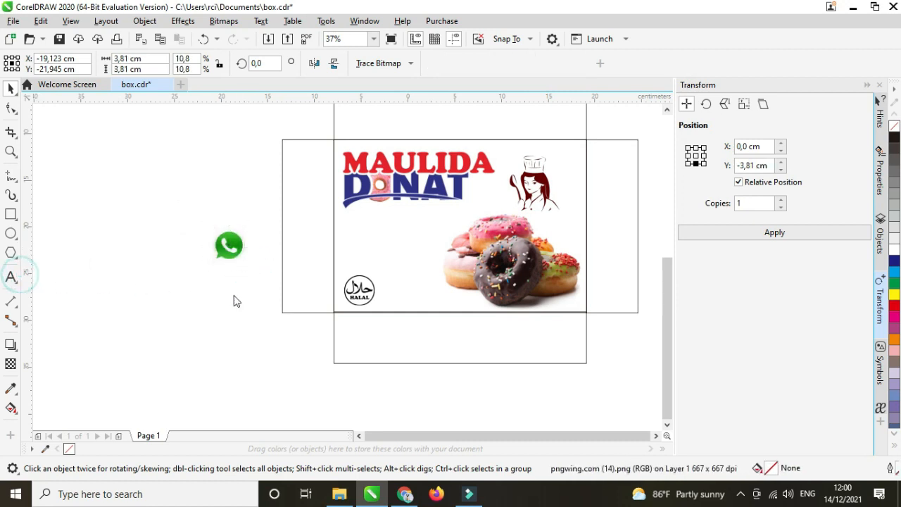
pyautogui.click(252, 292)
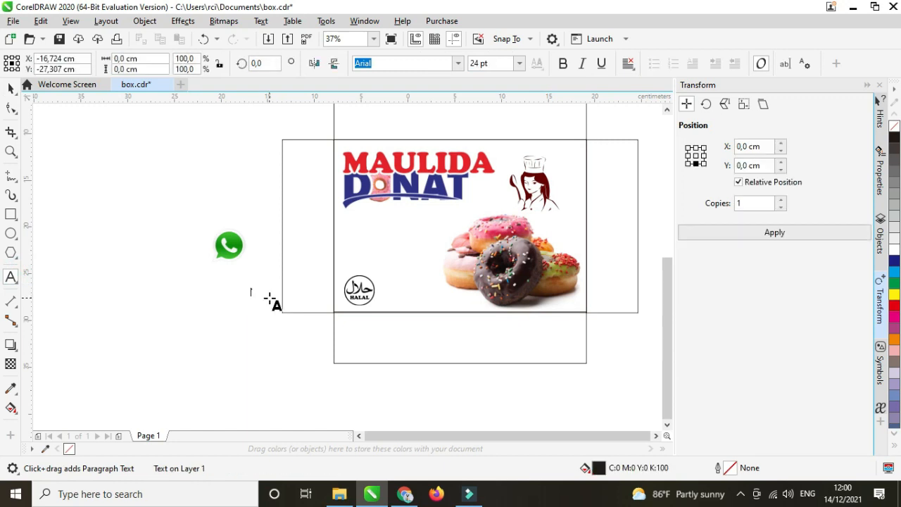
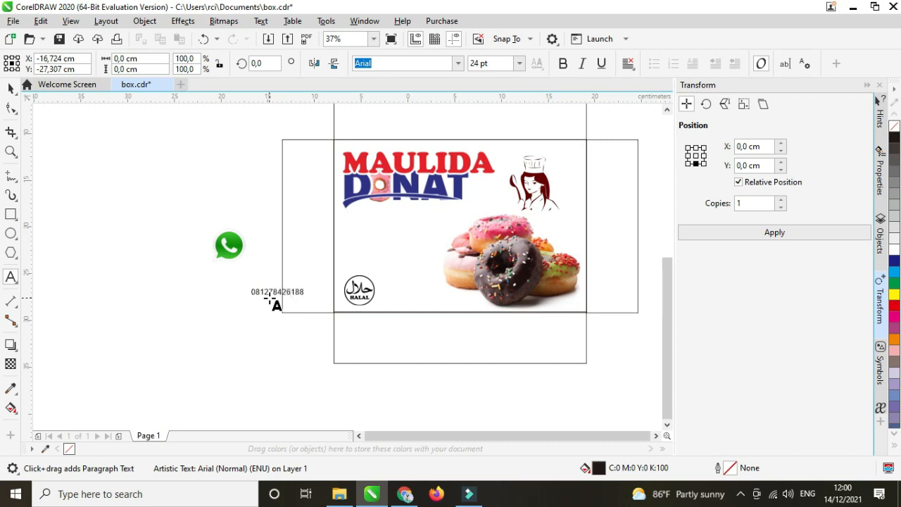
pyautogui.click(11, 88)
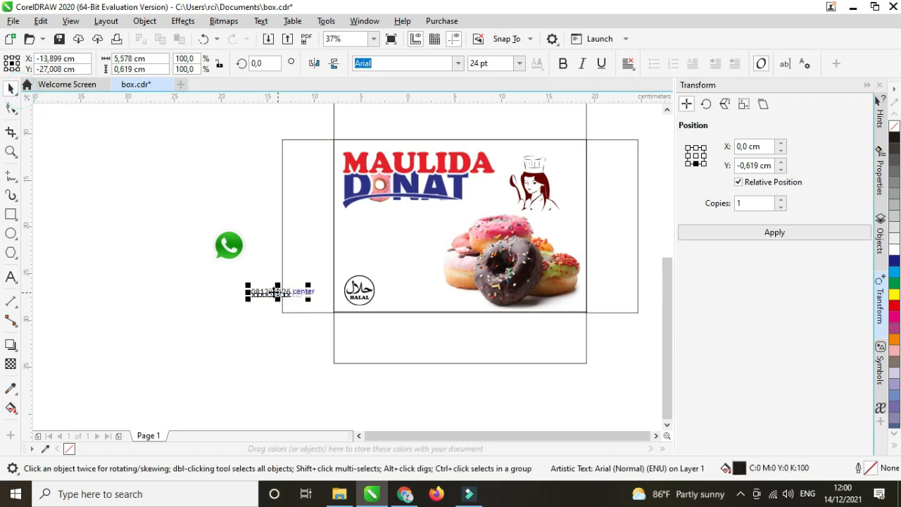
pyautogui.moveTo(278, 262); pyautogui.dragTo(277, 250)
pyautogui.scroll(3, 226, 246)
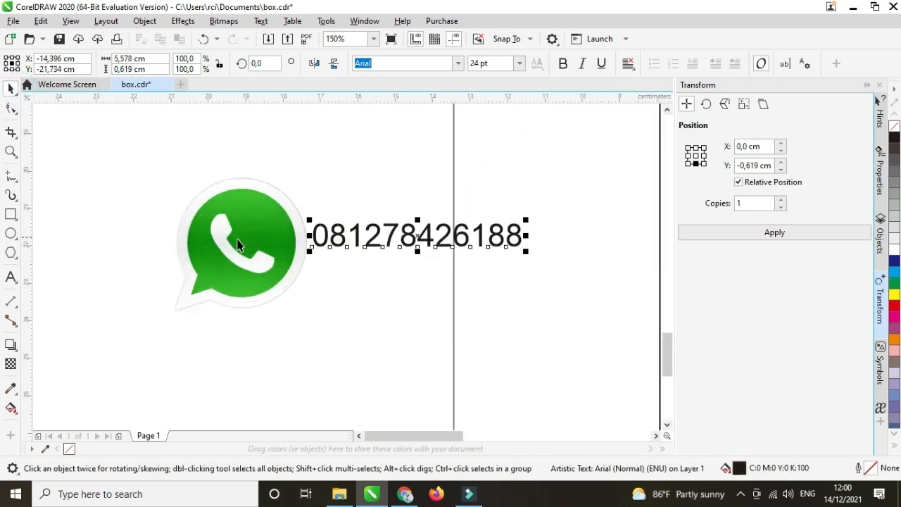
# Shrink the WhatsApp icon to about 1.3 cm and place it just left of the number.
pyautogui.click(293, 293)
pyautogui.moveTo(314, 318); pyautogui.dragTo(279, 281)
pyautogui.moveTo(250, 250); pyautogui.dragTo(282, 244)
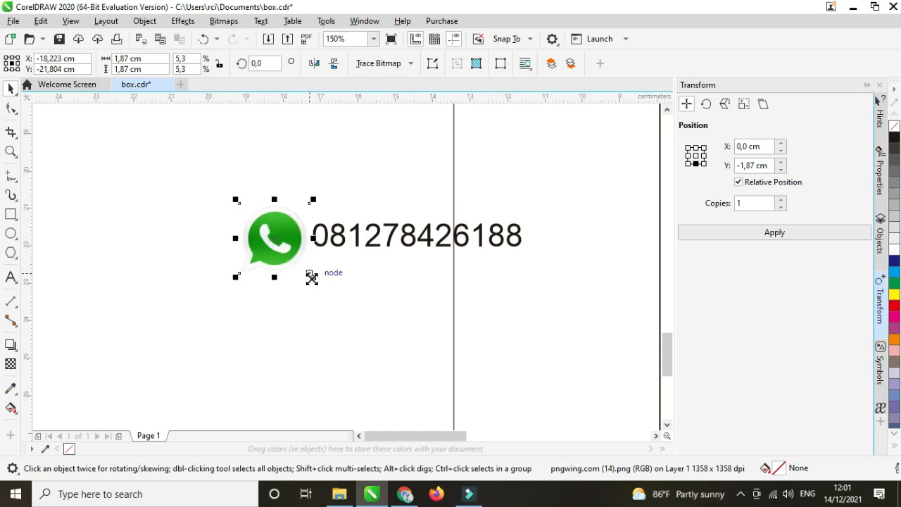
pyautogui.moveTo(311, 278); pyautogui.dragTo(301, 266)
pyautogui.scroll(-1, 223, 237)
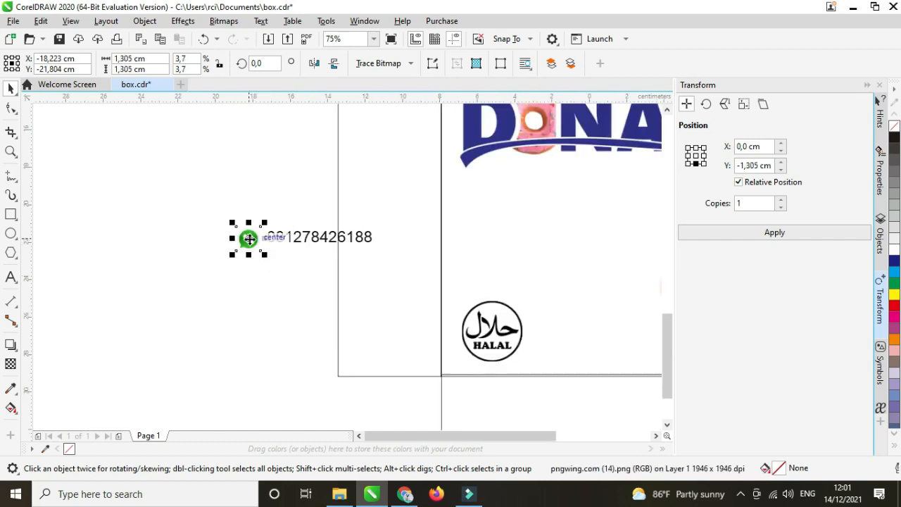
pyautogui.scroll(1, 248, 239)
pyautogui.click(366, 241)
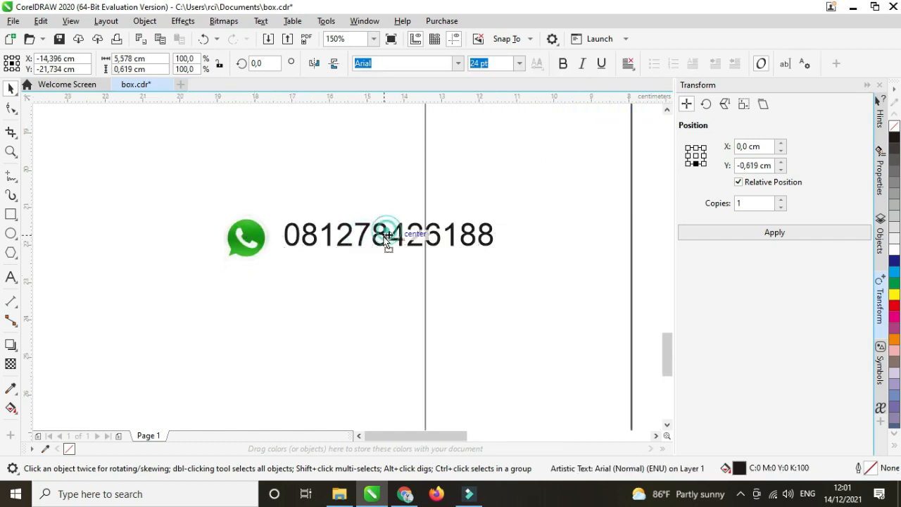
pyautogui.moveTo(387, 236)
pyautogui.mouseDown()
pyautogui.moveTo(383, 249)
pyautogui.moveTo(375, 242)
pyautogui.mouseUp()
pyautogui.scroll(-1, 266, 224)
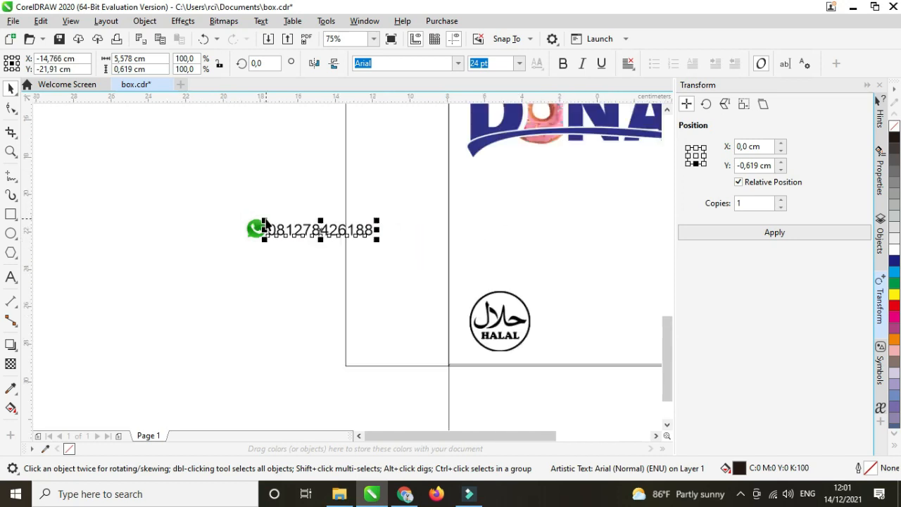
# Set the phone number in the Awal Ramadhan font.
pyautogui.click(458, 63)
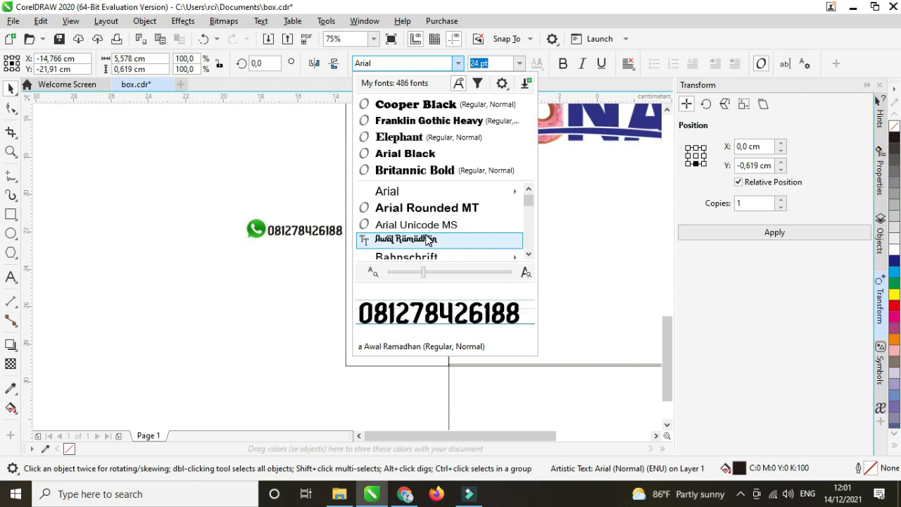
pyautogui.click(428, 240)
pyautogui.scroll(1, 211, 224)
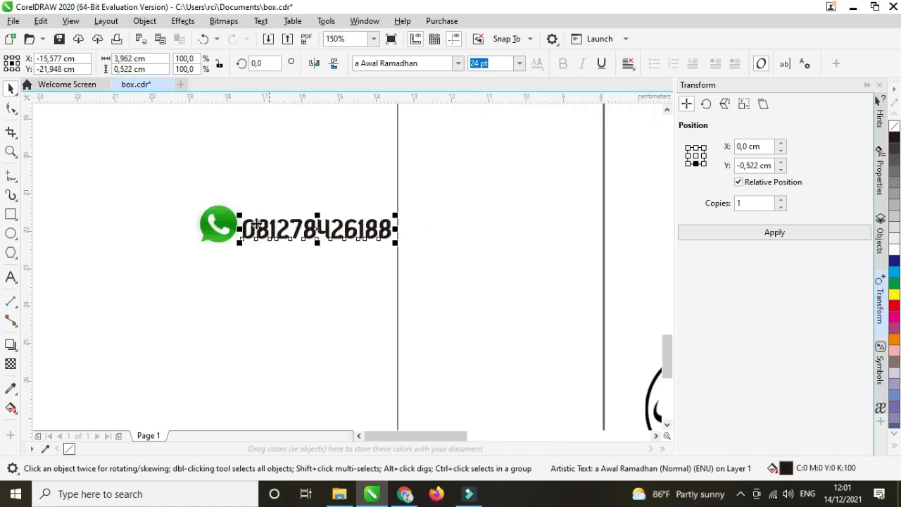
# Shrink the WhatsApp icon to about 1 cm and move the number against it.
pyautogui.click(221, 220)
pyautogui.scroll(2, 221, 217)
pyautogui.moveTo(221, 217); pyautogui.dragTo(214, 234)
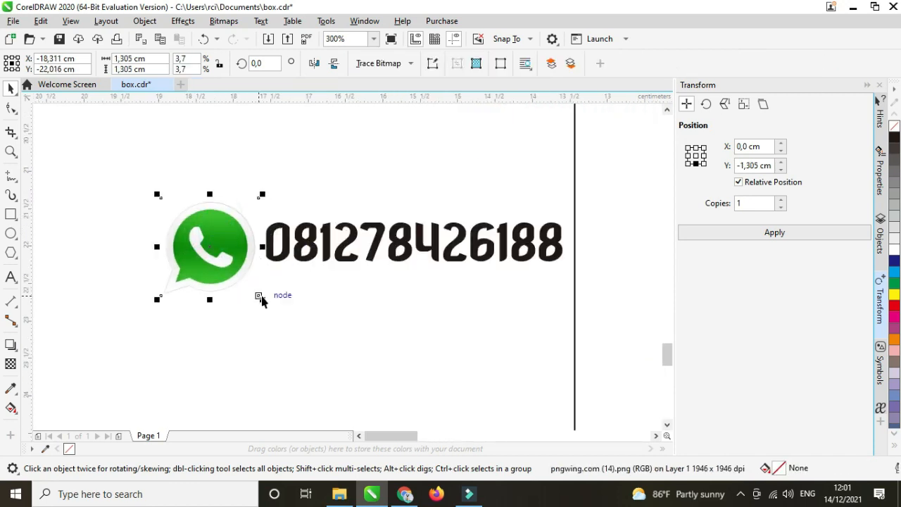
pyautogui.moveTo(261, 301); pyautogui.dragTo(251, 283)
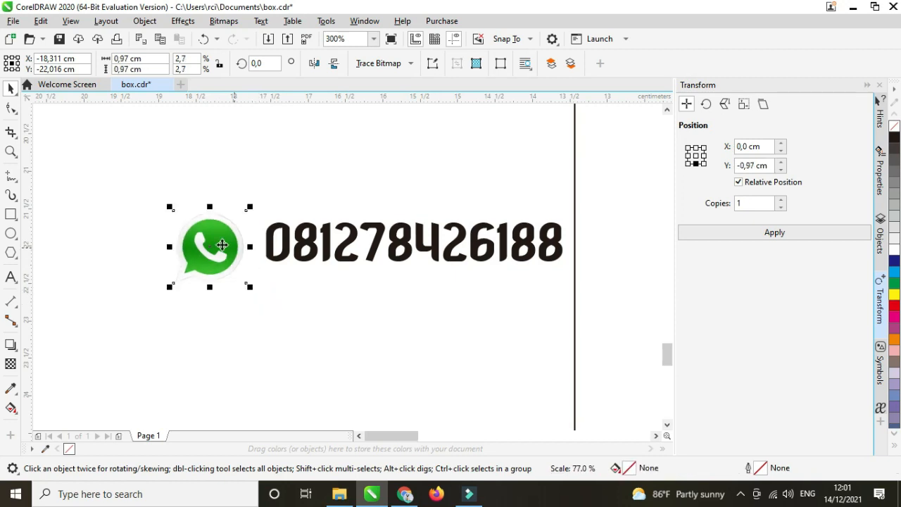
pyautogui.click(314, 244)
pyautogui.moveTo(314, 244); pyautogui.dragTo(298, 243)
pyautogui.scroll(-1, 292, 230)
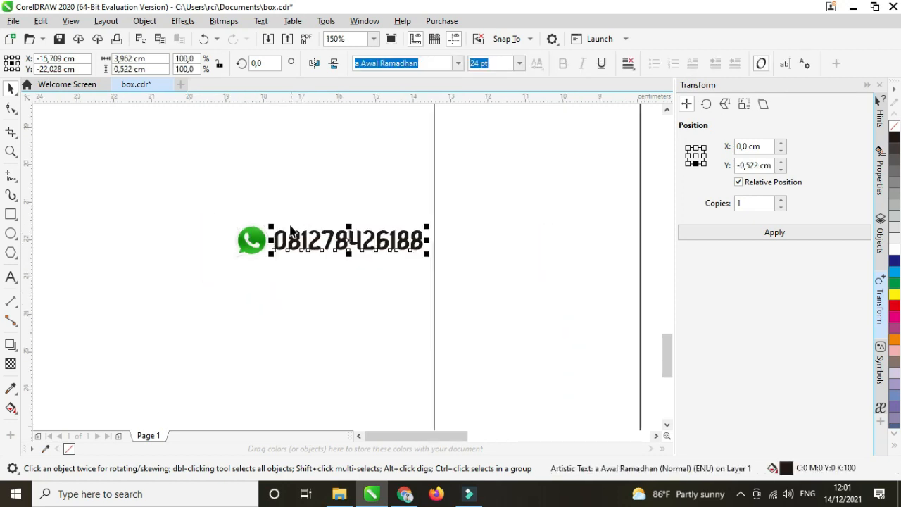
pyautogui.click(11, 277)
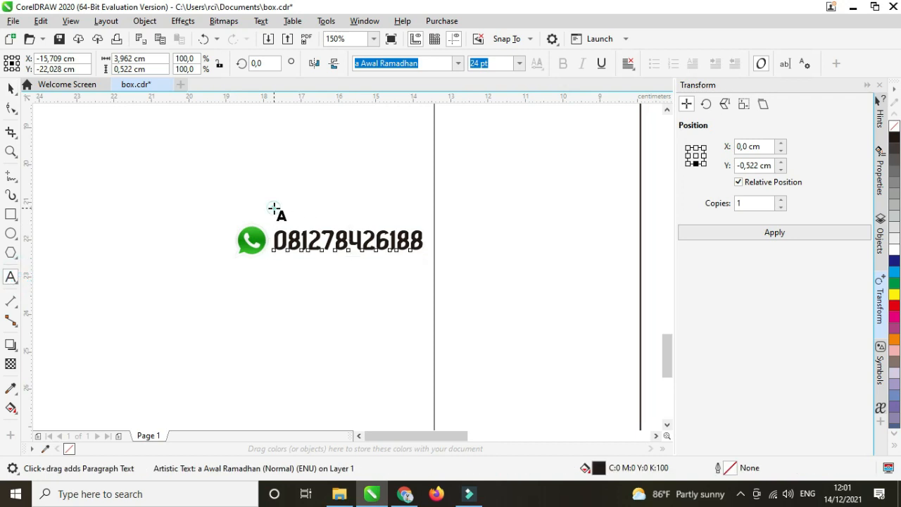
# Add a 'Terima Pesanan' heading in Cooper Black above the phone number.
pyautogui.click(274, 206)
pyautogui.write('Terima Pesanan')
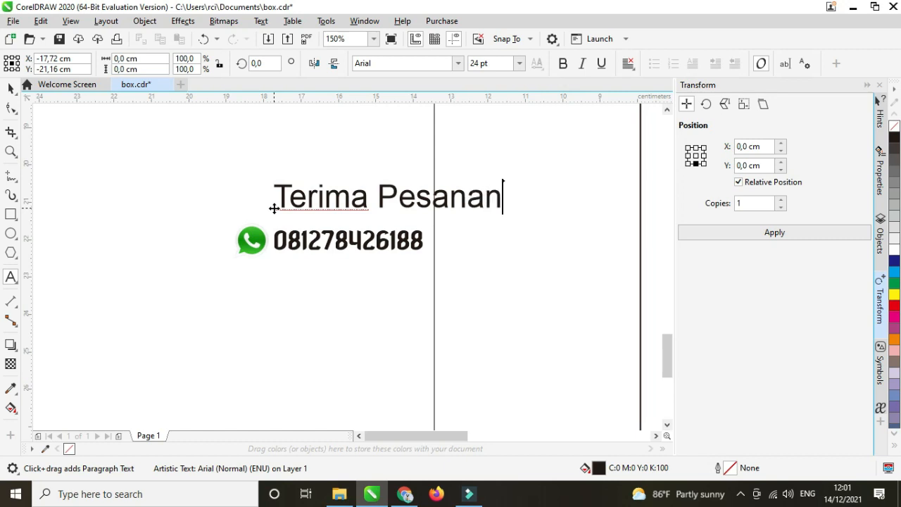
pyautogui.click(10, 88)
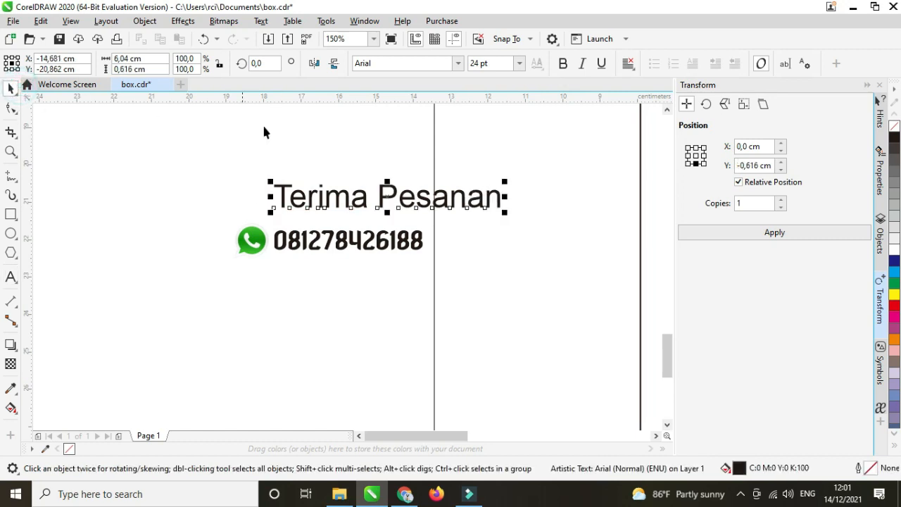
pyautogui.click(457, 64)
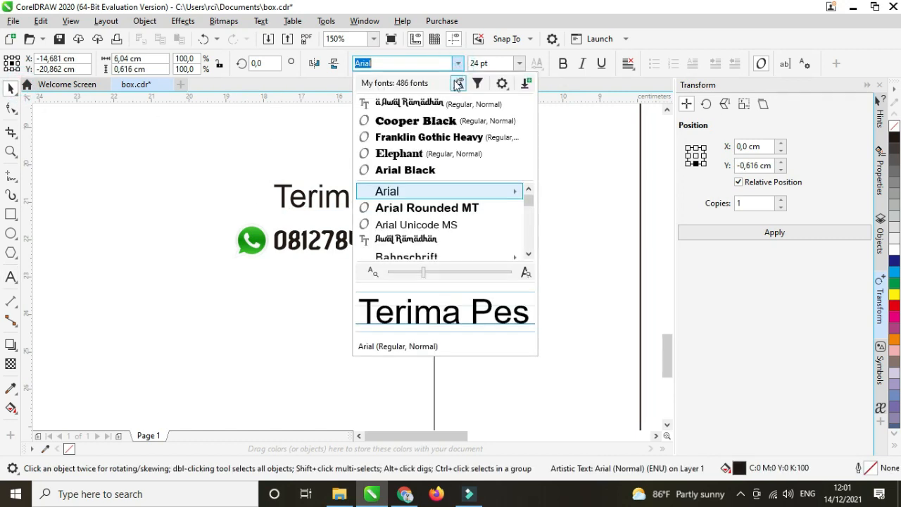
pyautogui.click(428, 121)
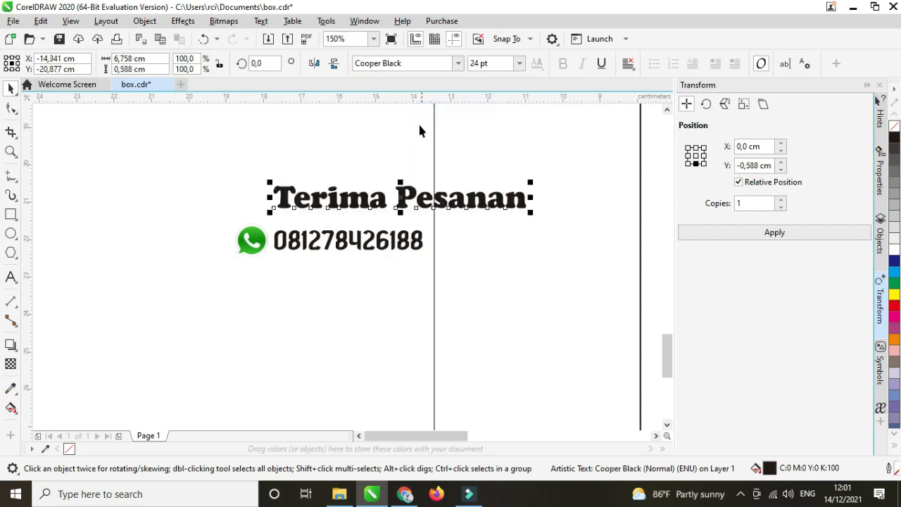
pyautogui.moveTo(400, 198); pyautogui.dragTo(387, 211)
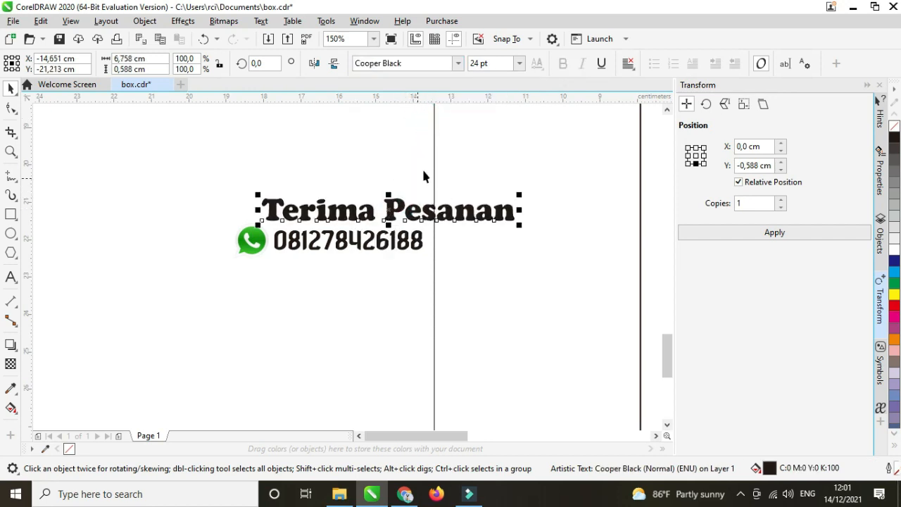
# Try 15 pt and 10 pt sizes for the heading and position it over the number.
pyautogui.click(495, 64)
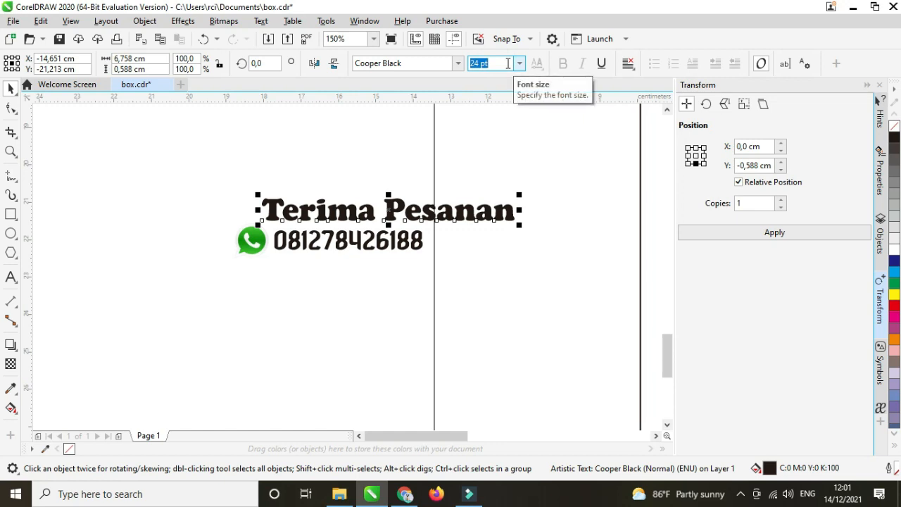
pyautogui.press('Return')
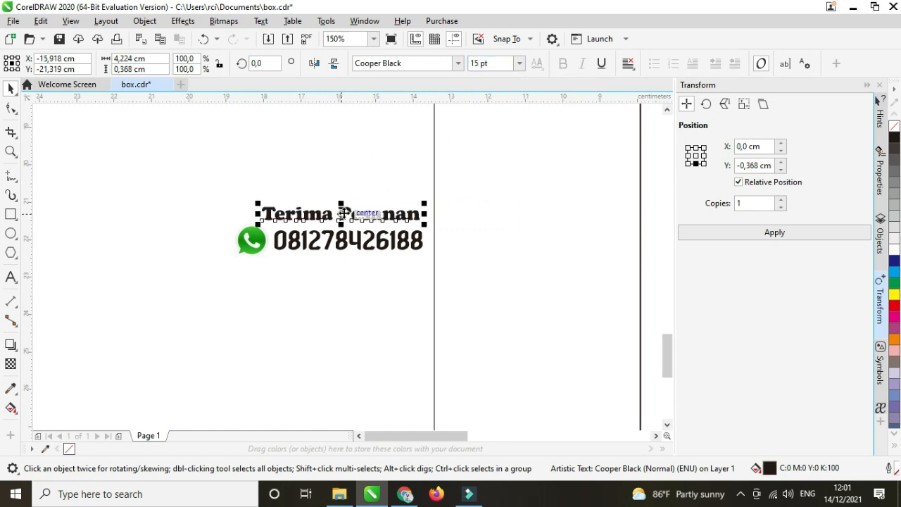
pyautogui.scroll(3, 338, 221)
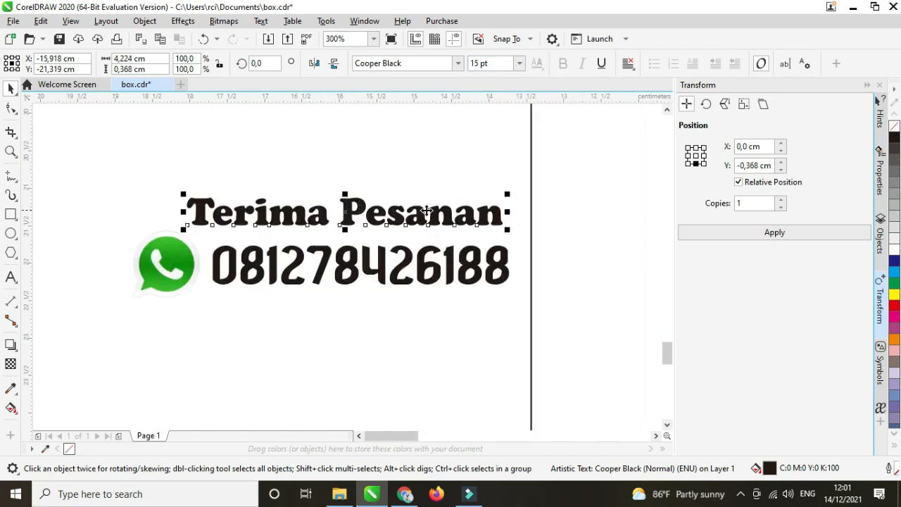
pyautogui.click(494, 63)
pyautogui.write('10')
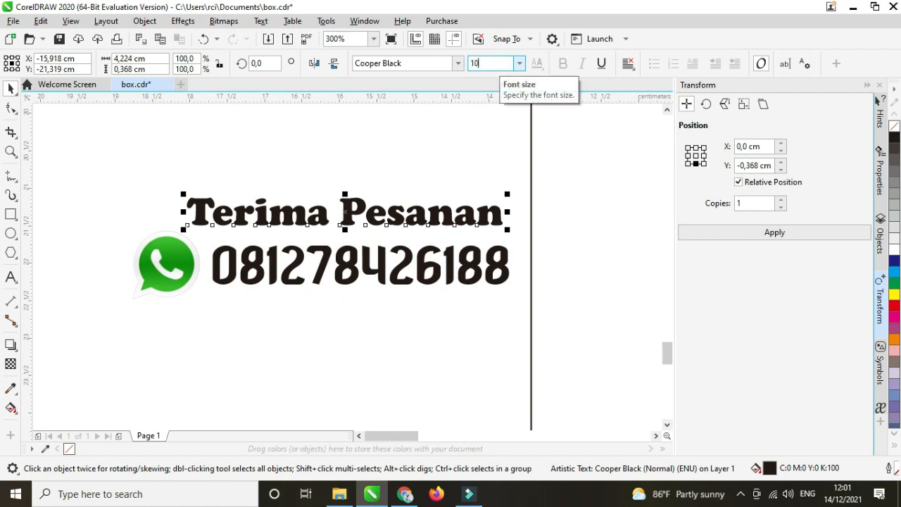
pyautogui.press('Return')
pyautogui.moveTo(296, 215); pyautogui.dragTo(345, 219)
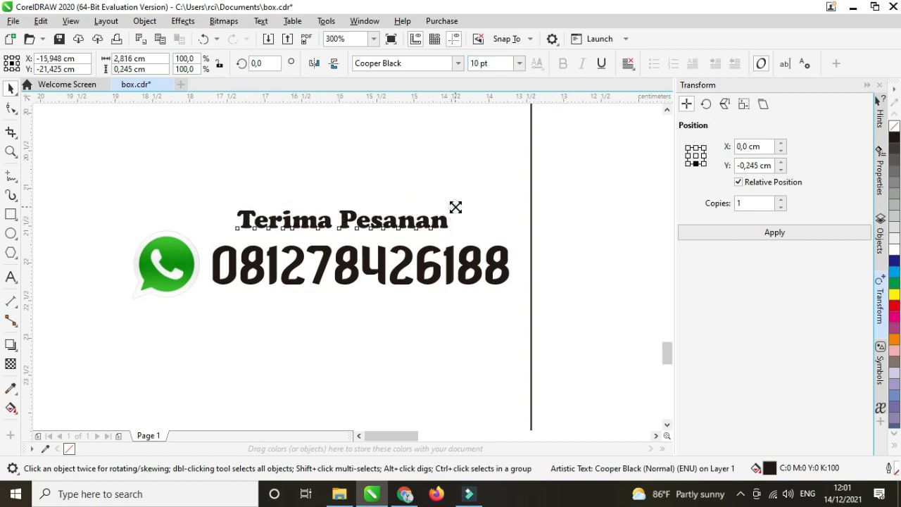
pyautogui.moveTo(455, 207); pyautogui.dragTo(489, 201)
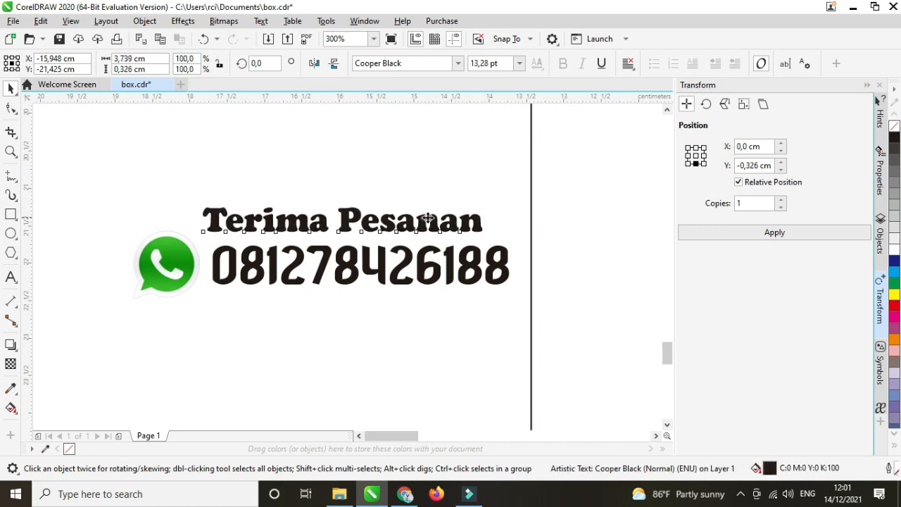
pyautogui.moveTo(428, 218); pyautogui.dragTo(439, 221)
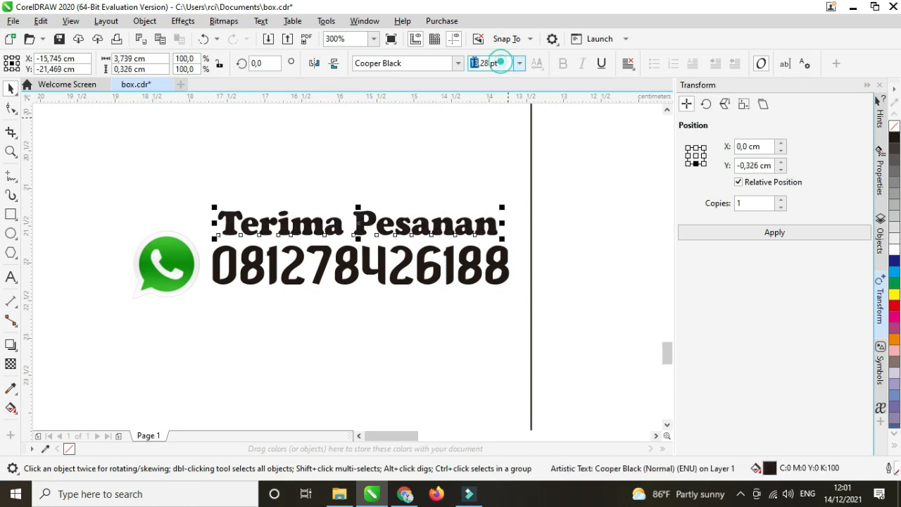
# Set the Terima Pesanan heading to 14 pt and nudge it into place.
pyautogui.click(500, 62)
pyautogui.write('14')
pyautogui.press('Return')
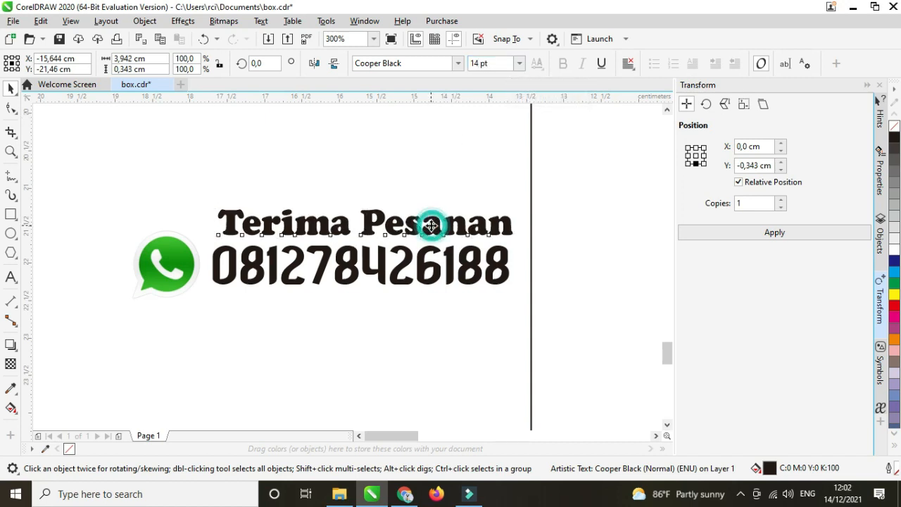
pyautogui.moveTo(431, 224)
pyautogui.mouseDown()
pyautogui.moveTo(429, 235)
pyautogui.moveTo(420, 222)
pyautogui.mouseUp()
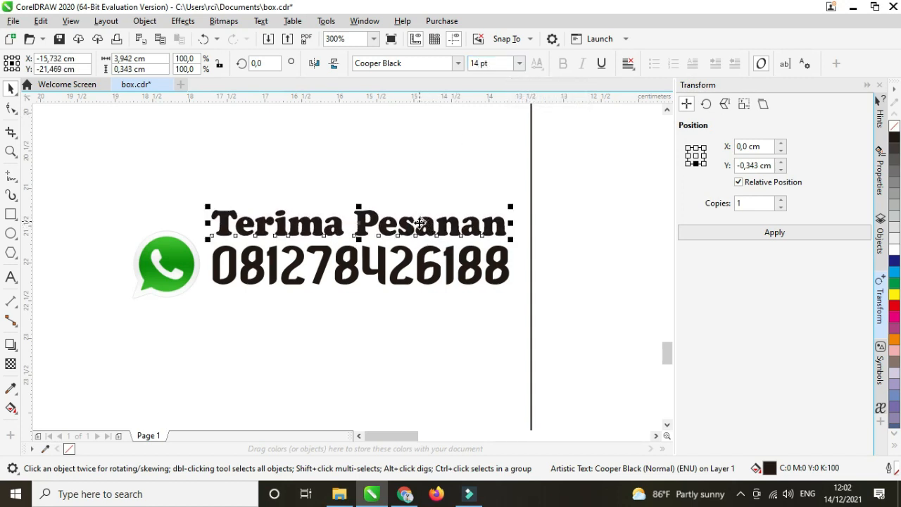
pyautogui.click(177, 262)
# Shrink the WhatsApp icon further and align it beside the phone number.
pyautogui.moveTo(177, 262); pyautogui.dragTo(182, 259)
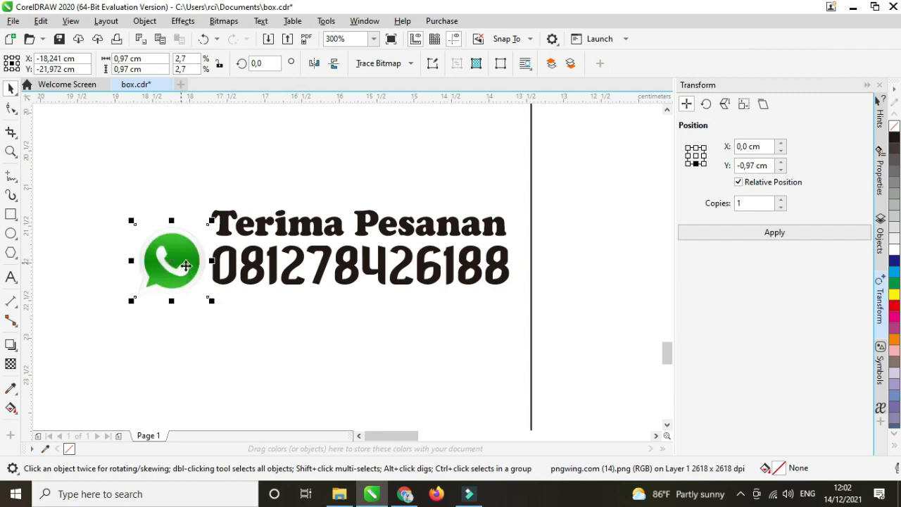
pyautogui.moveTo(209, 301); pyautogui.dragTo(203, 291)
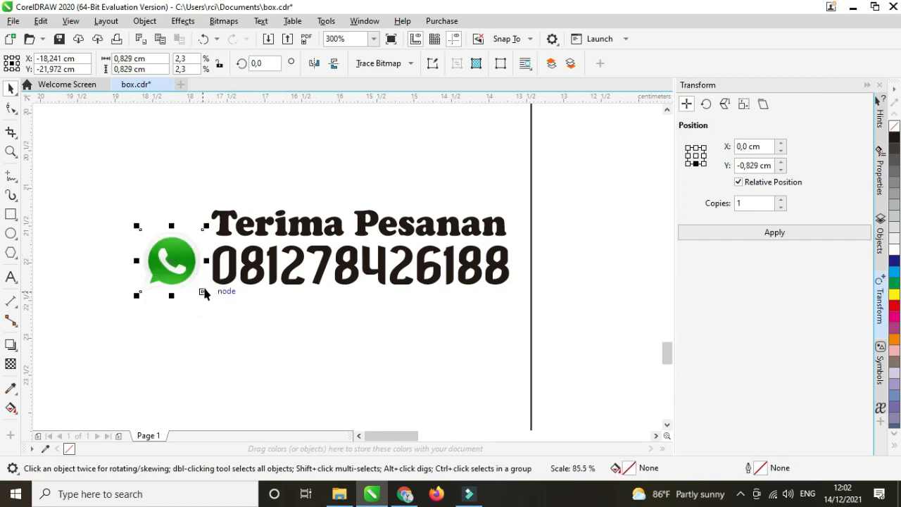
pyautogui.scroll(-2, 195, 276)
pyautogui.scroll(2, 209, 277)
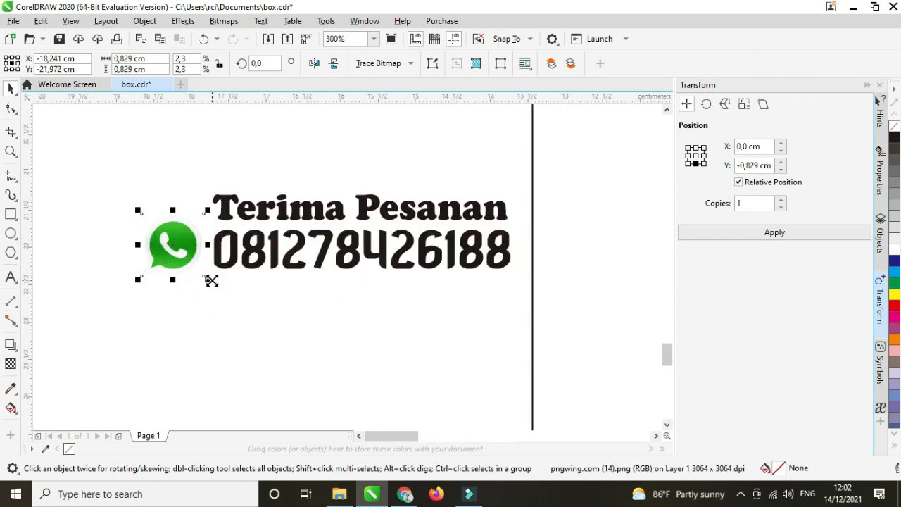
pyautogui.moveTo(211, 280); pyautogui.dragTo(192, 248)
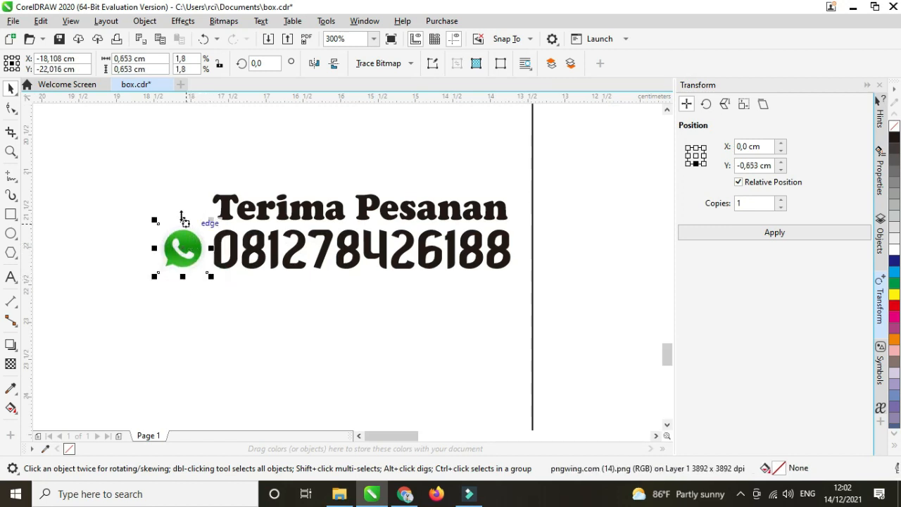
pyautogui.scroll(-2, 170, 210)
pyautogui.scroll(-2, 171, 204)
# Group the heading, phone number and WhatsApp icon with Ctrl+G.
pyautogui.click(167, 244)
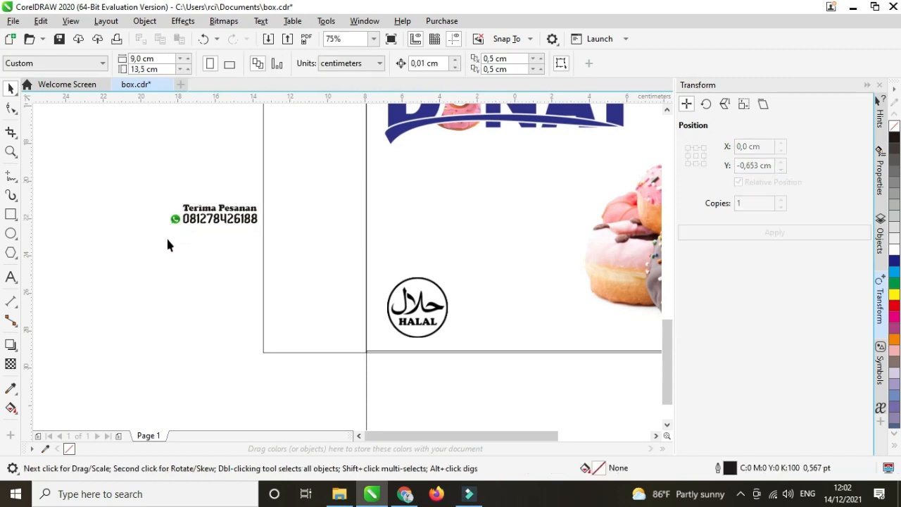
pyautogui.moveTo(229, 229); pyautogui.dragTo(321, 238)
pyautogui.hotkey('ctrl', 'g')
# Rotate the order group 270° to vertical and move it onto the left side panel.
pyautogui.scroll(-2, 330, 187)
pyautogui.scroll(2, 327, 186)
pyautogui.click(325, 186)
pyautogui.scroll(-1, 323, 205)
pyautogui.click(213, 180)
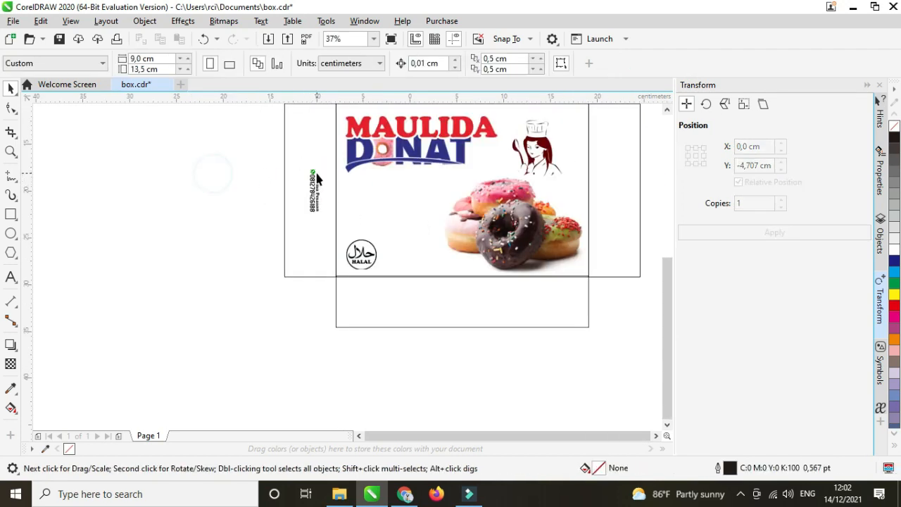
pyautogui.scroll(1, 318, 175)
pyautogui.click(316, 185)
pyautogui.click(312, 192)
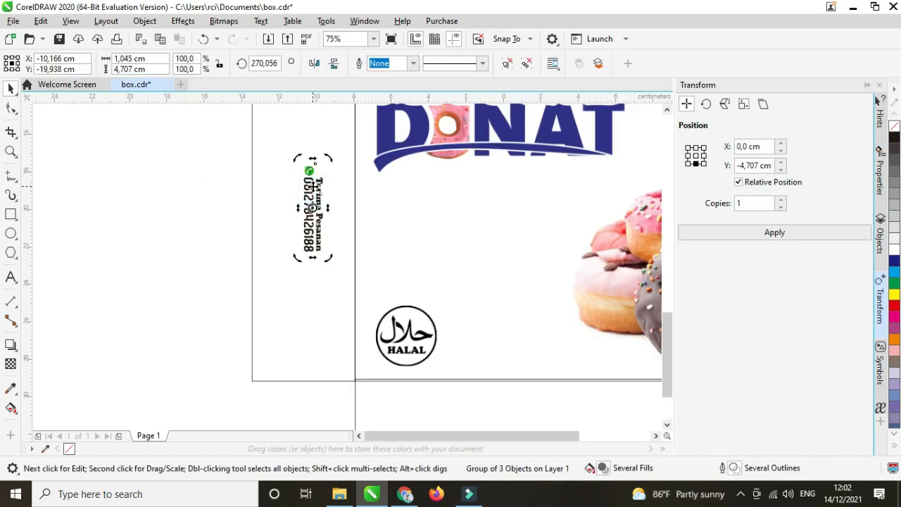
pyautogui.moveTo(310, 186); pyautogui.dragTo(321, 172)
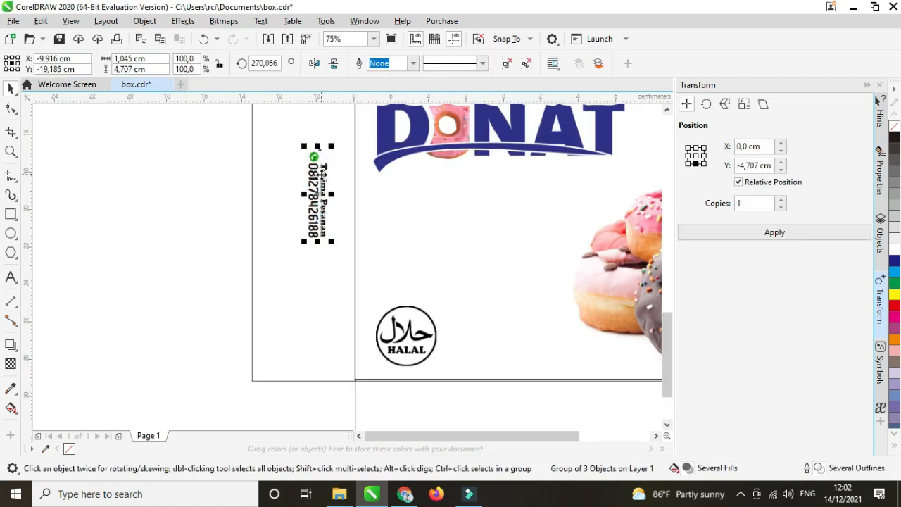
# Enlarge the vertical order group to about 1.74 × 7.85 cm and centre it on the flap.
pyautogui.moveTo(331, 240); pyautogui.dragTo(346, 273)
pyautogui.scroll(-1, 319, 199)
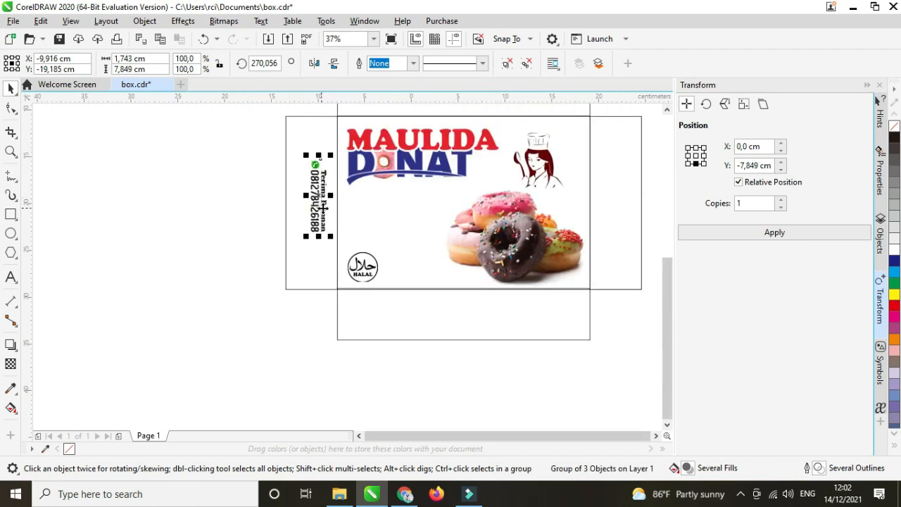
pyautogui.moveTo(320, 203); pyautogui.dragTo(323, 201)
pyautogui.click(233, 187)
pyautogui.scroll(-1, 178, 186)
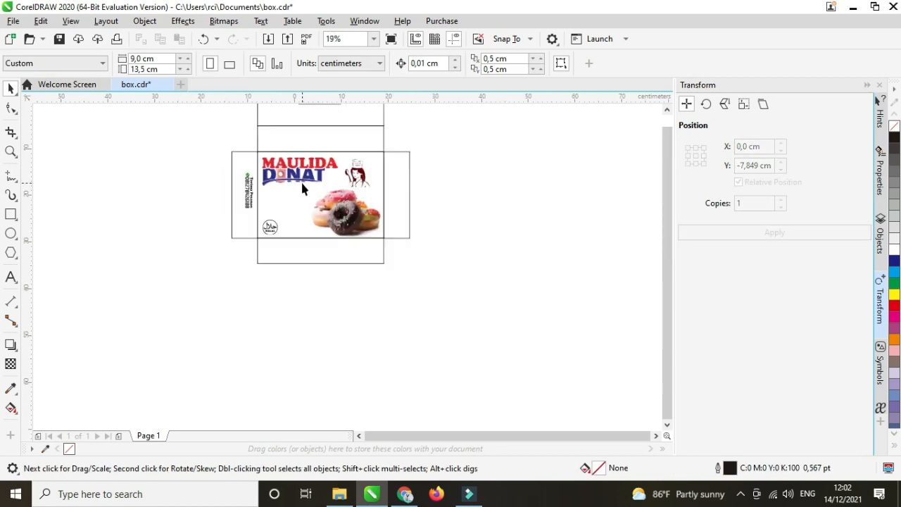
pyautogui.scroll(-1, 331, 210)
# Fill the whole box dieline with pale yellow #F8F071 (C5 M0 Y67 K0).
pyautogui.click(345, 153)
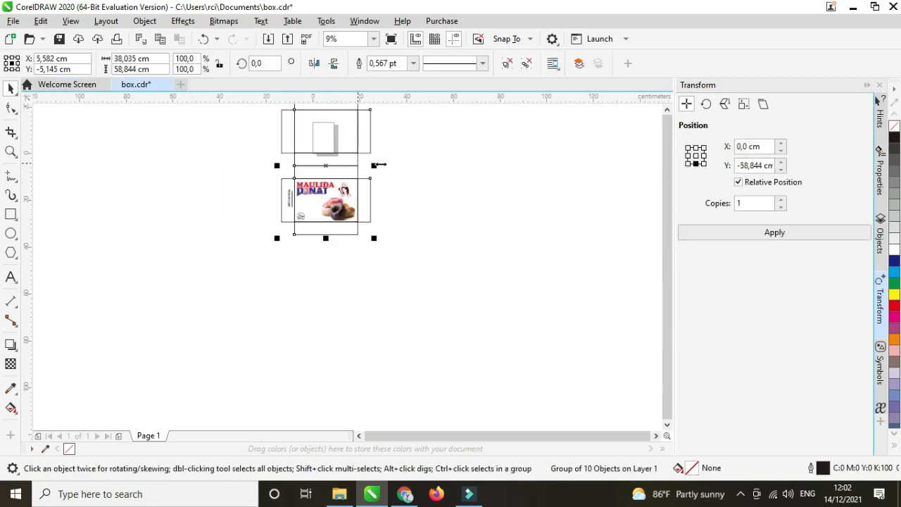
pyautogui.click(895, 295)
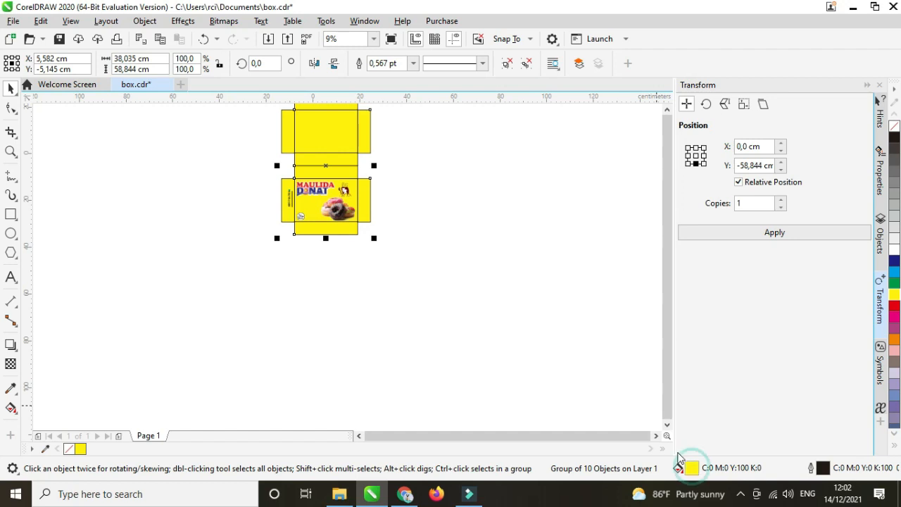
pyautogui.doubleClick(692, 469)
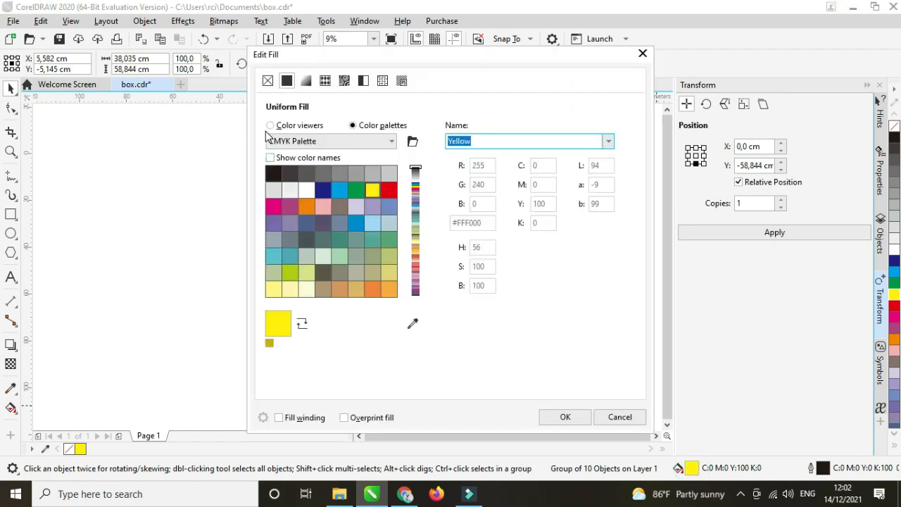
pyautogui.click(270, 125)
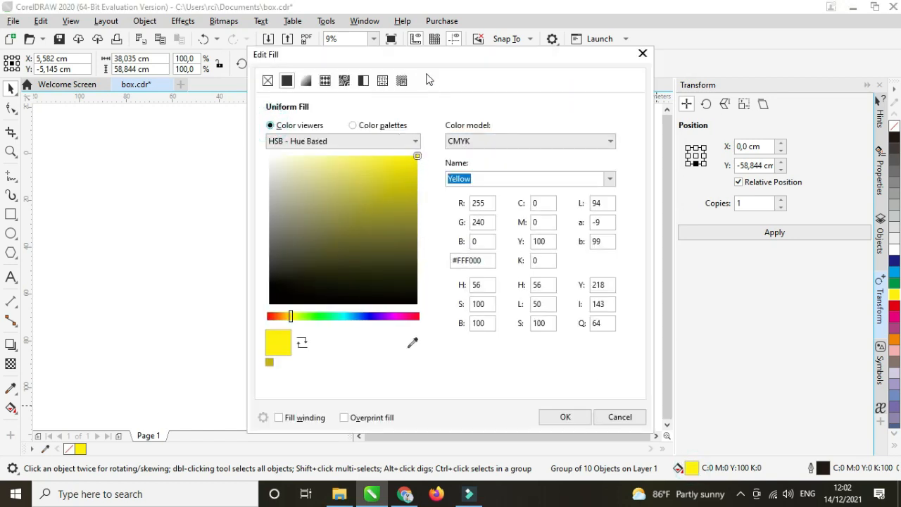
pyautogui.moveTo(430, 60); pyautogui.dragTo(608, 82)
pyautogui.moveTo(602, 179); pyautogui.dragTo(537, 180)
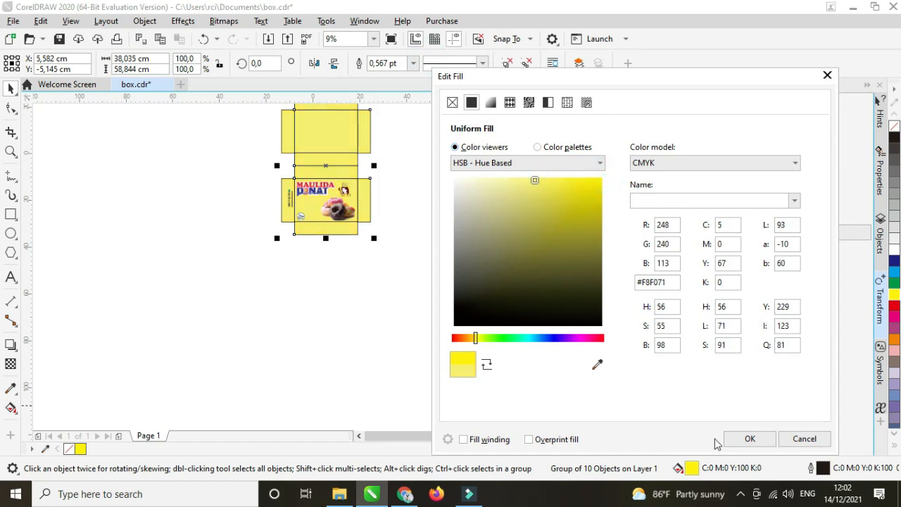
pyautogui.click(750, 438)
pyautogui.scroll(2, 322, 138)
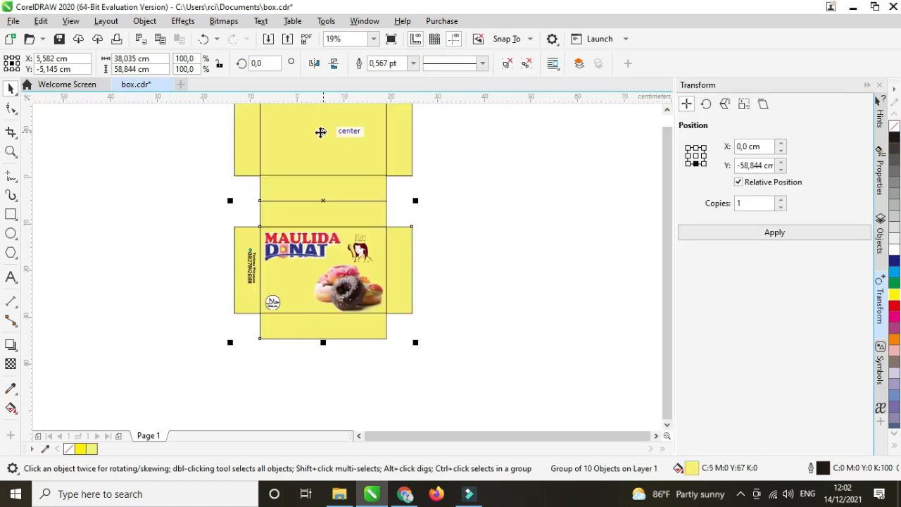
# Ungroup the box dieline, then undo the ungrouping.
pyautogui.scroll(2, 230, 176)
pyautogui.scroll(-2, 167, 208)
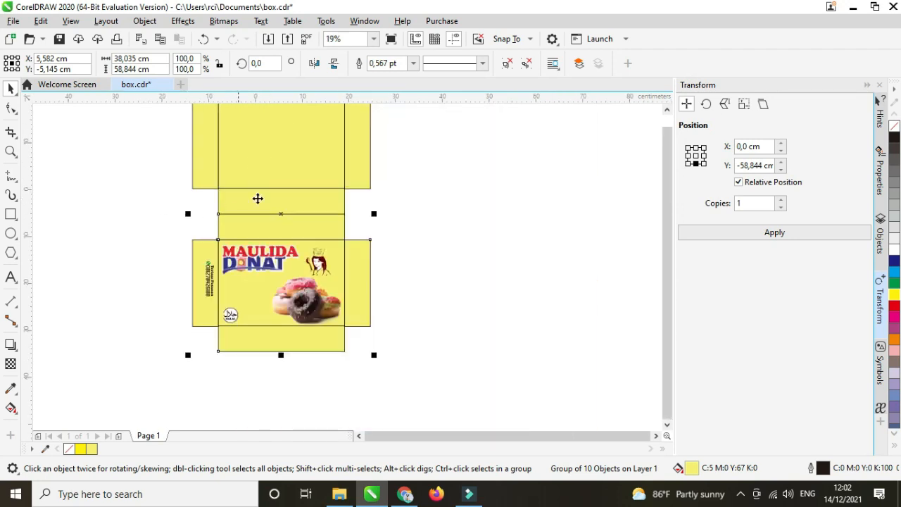
pyautogui.click(368, 159)
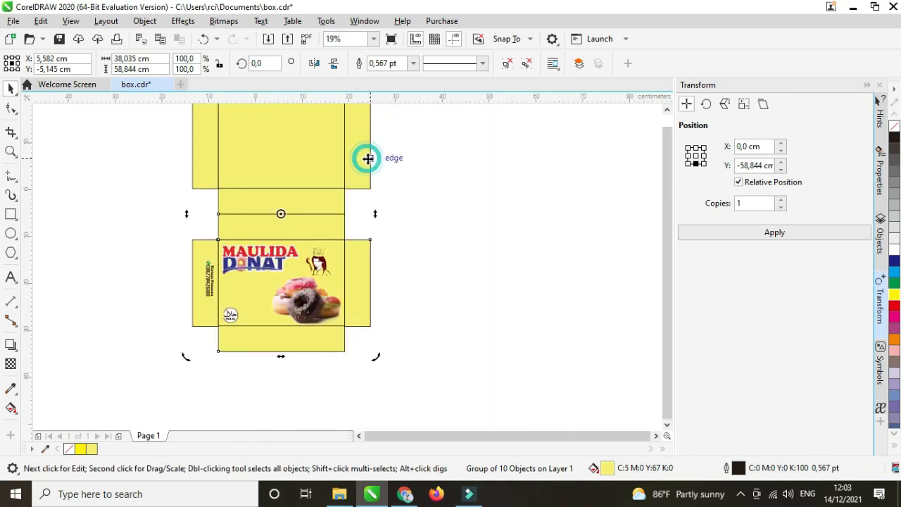
pyautogui.click(506, 63)
pyautogui.click(479, 176)
pyautogui.scroll(-2, 345, 211)
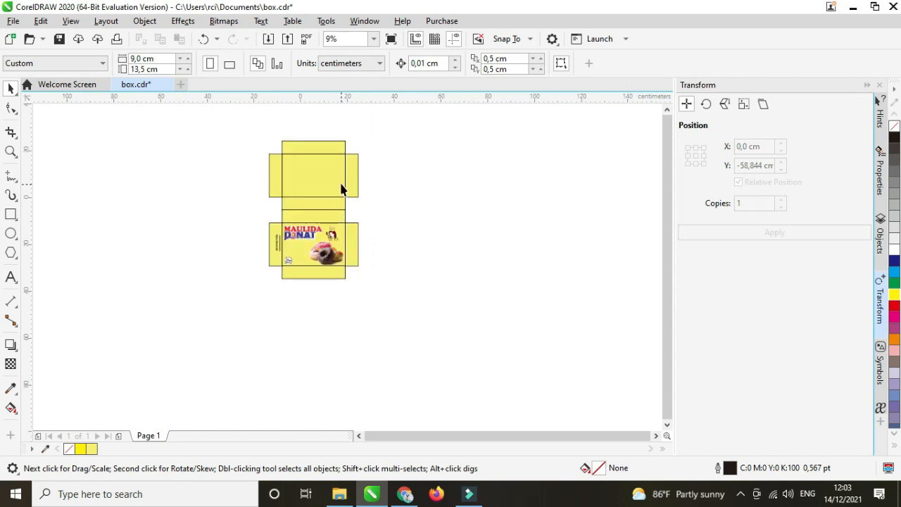
pyautogui.scroll(2, 340, 188)
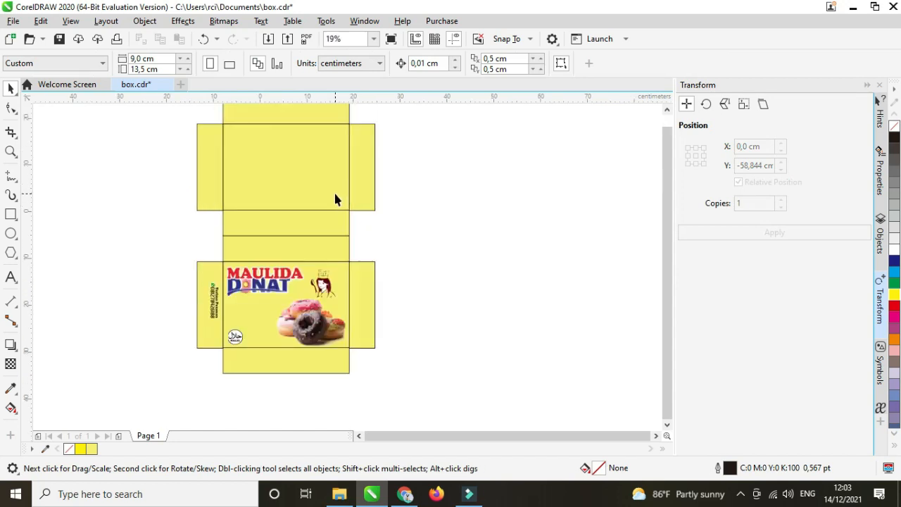
pyautogui.hotkey('ctrl', 'z')
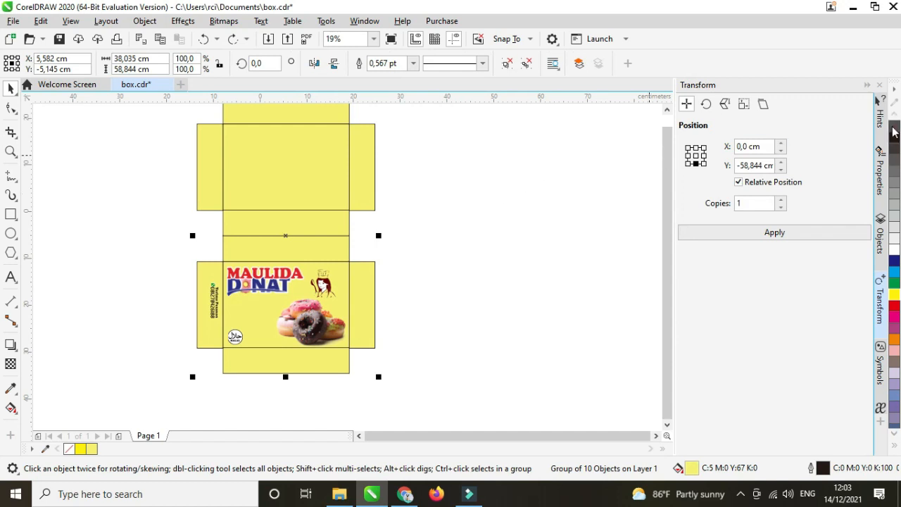
# Remove the outlines from the box group and ungroup its pieces.
pyautogui.rightClick(893, 128)
pyautogui.click(469, 203)
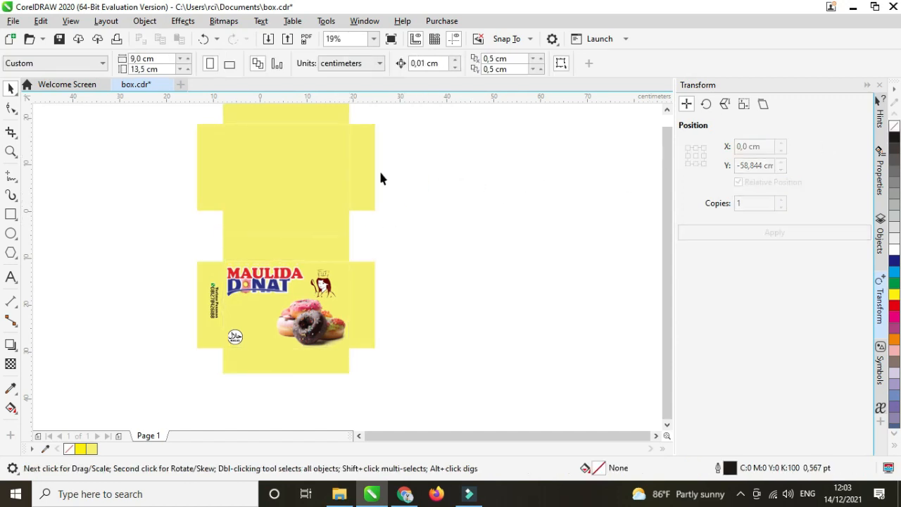
pyautogui.click(321, 155)
pyautogui.click(507, 65)
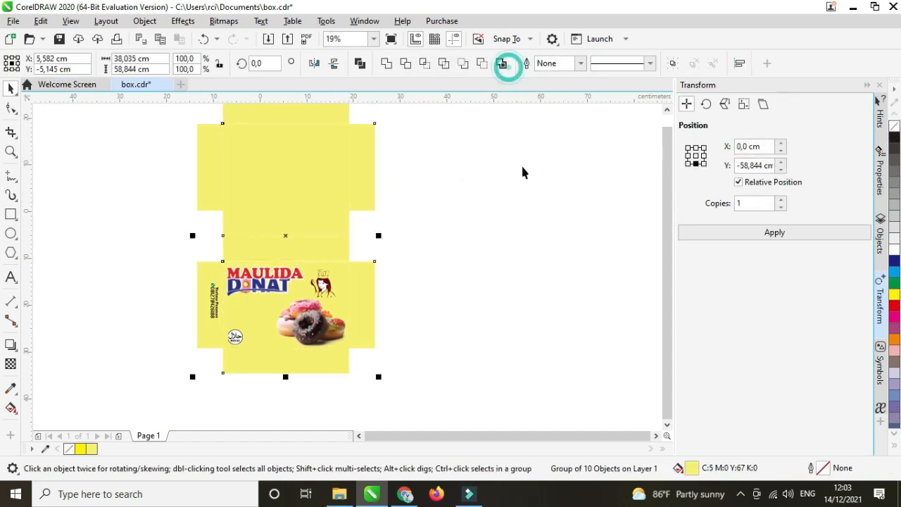
pyautogui.click(523, 179)
# Fill the upper panel rectangle with white and shrink it slightly around its centre.
pyautogui.click(302, 153)
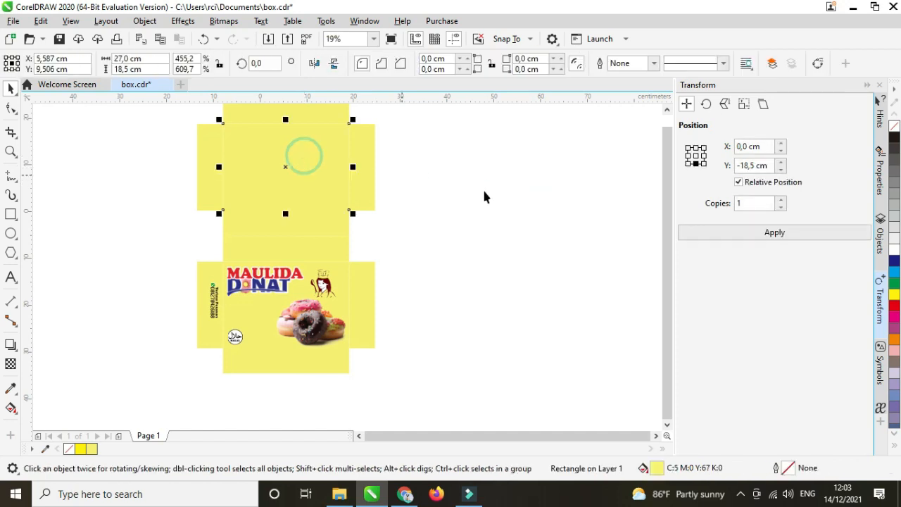
pyautogui.click(894, 250)
pyautogui.click(533, 229)
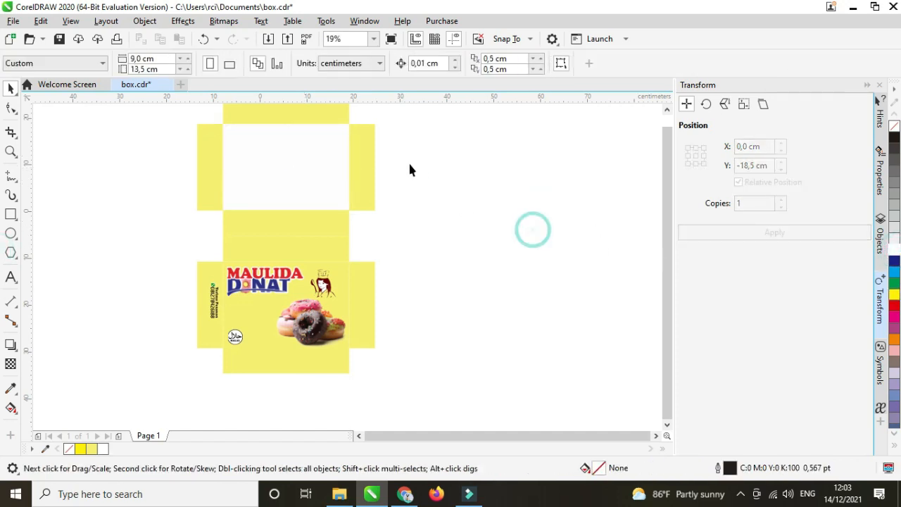
pyautogui.click(332, 150)
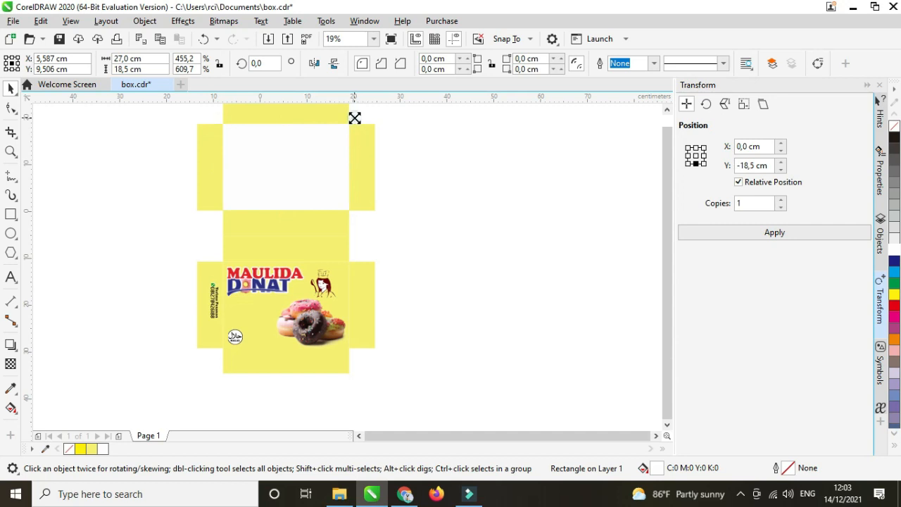
pyautogui.moveTo(354, 118); pyautogui.dragTo(353, 120)
# Enlarge the halal badge slightly and shrink the stacked donut photo a little.
pyautogui.click(398, 207)
pyautogui.scroll(-2, 338, 248)
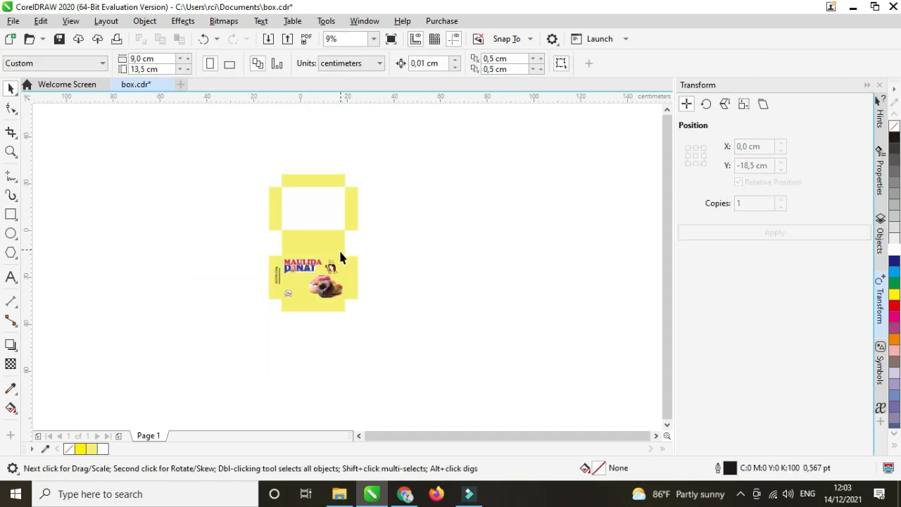
pyautogui.scroll(4, 256, 285)
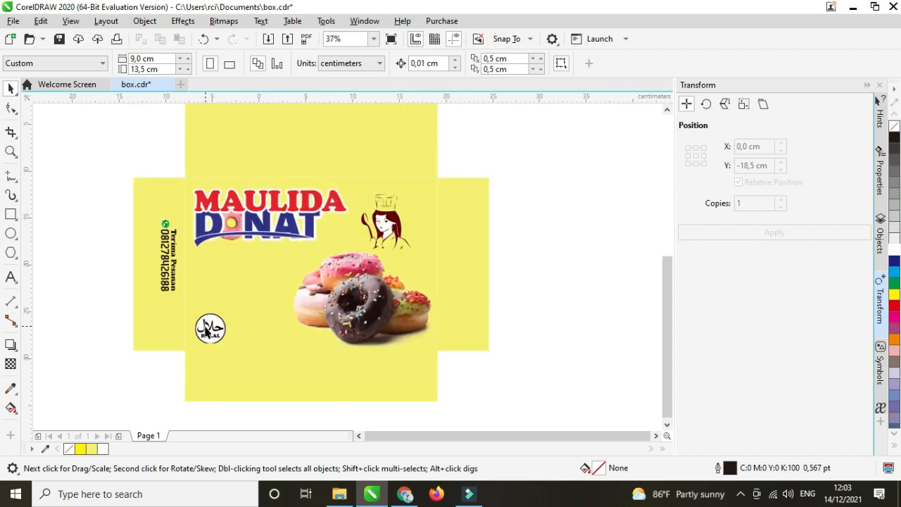
pyautogui.click(210, 328)
pyautogui.scroll(1, 209, 330)
pyautogui.moveTo(211, 324); pyautogui.dragTo(206, 318)
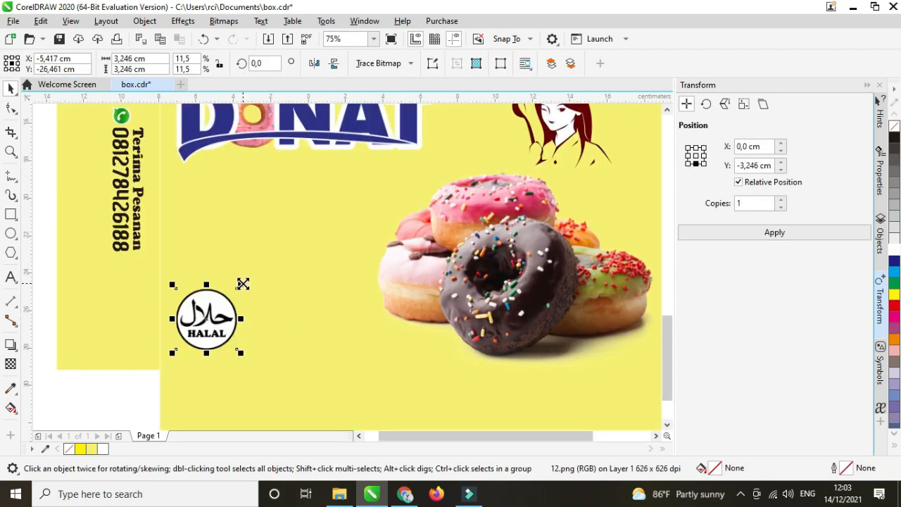
pyautogui.moveTo(243, 284); pyautogui.dragTo(252, 275)
pyautogui.moveTo(225, 313); pyautogui.dragTo(231, 314)
pyautogui.scroll(-1, 175, 267)
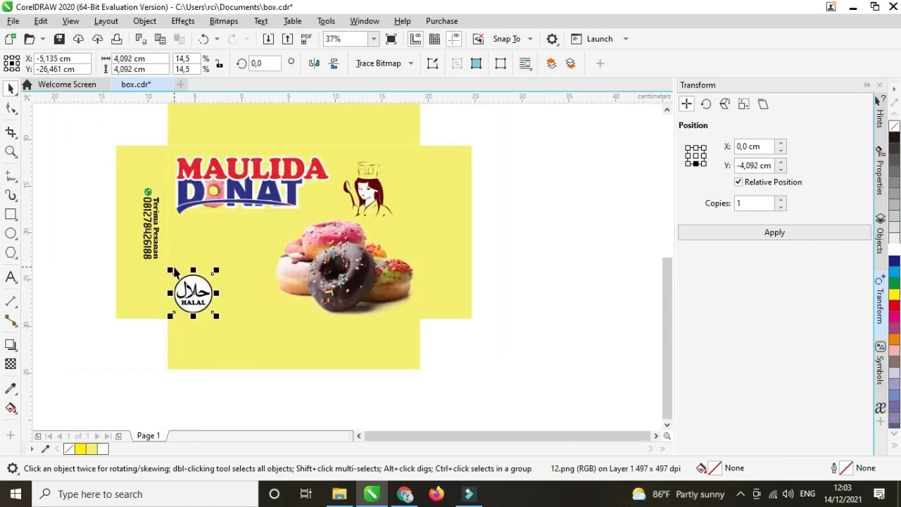
pyautogui.click(358, 266)
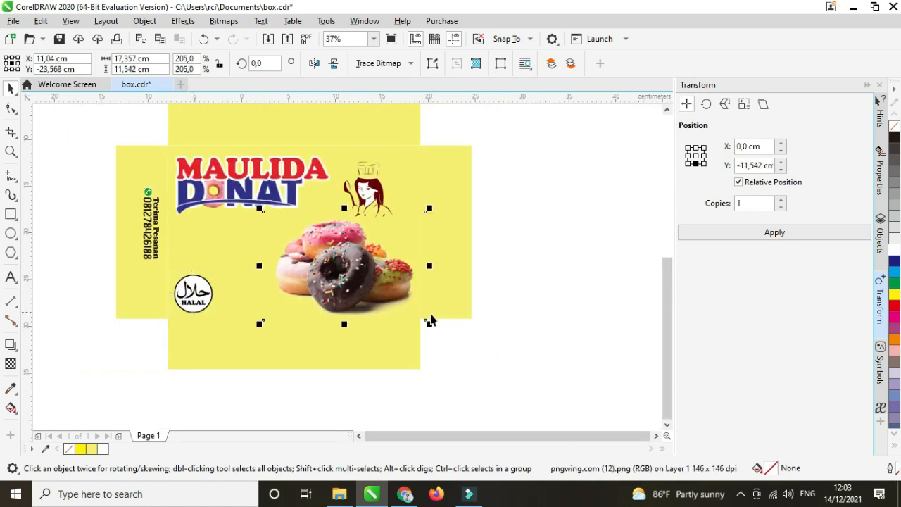
pyautogui.moveTo(430, 324); pyautogui.dragTo(427, 321)
# Shift the MAULIDA DONAT logo right and down and enlarge it to about 18,882 × 7,285 cm.
pyautogui.click(290, 185)
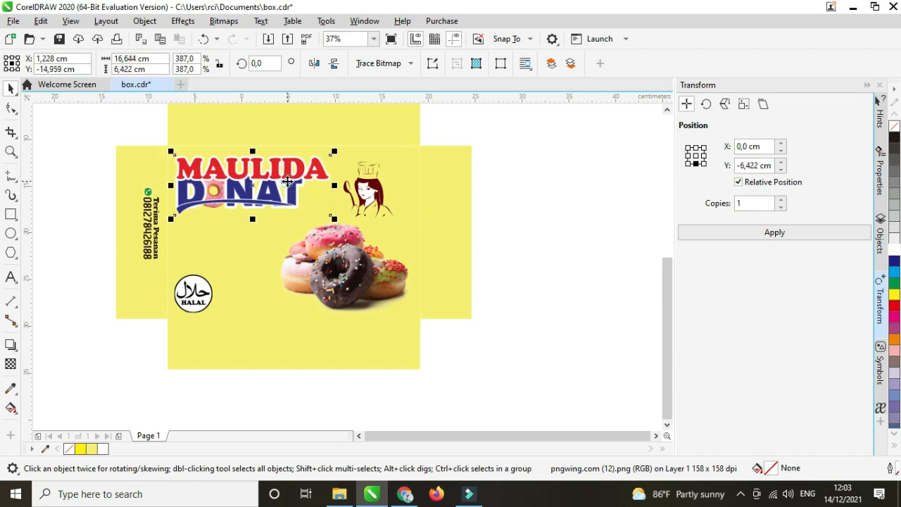
pyautogui.scroll(1, 230, 164)
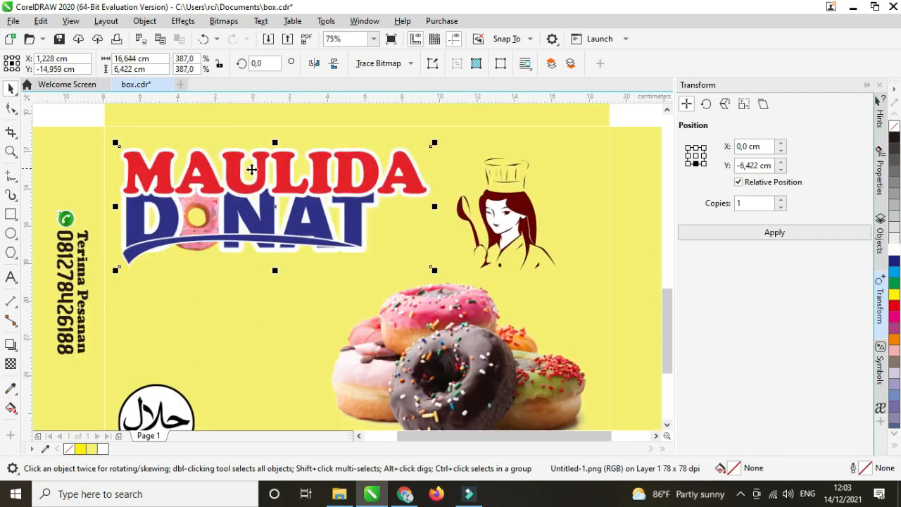
pyautogui.moveTo(272, 173); pyautogui.dragTo(325, 183)
pyautogui.moveTo(443, 147); pyautogui.dragTo(467, 138)
pyautogui.scroll(-1, 333, 170)
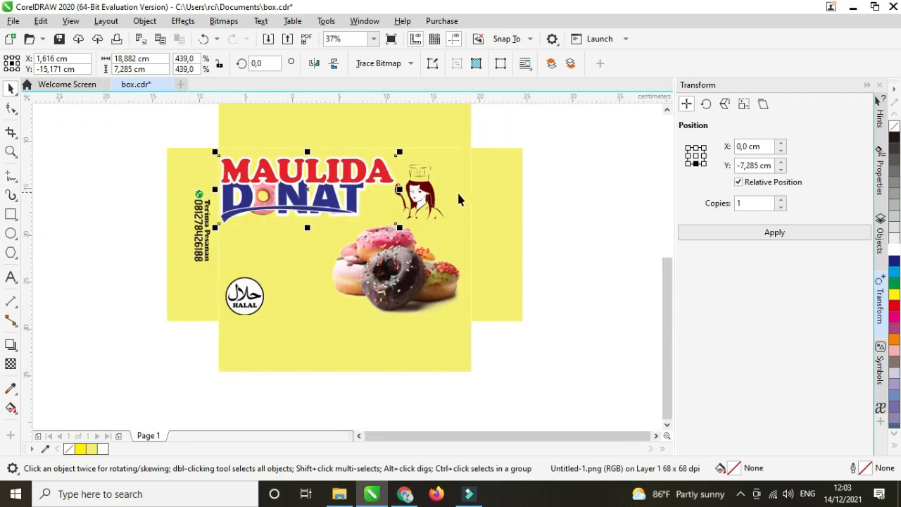
pyautogui.click(575, 200)
pyautogui.click(420, 204)
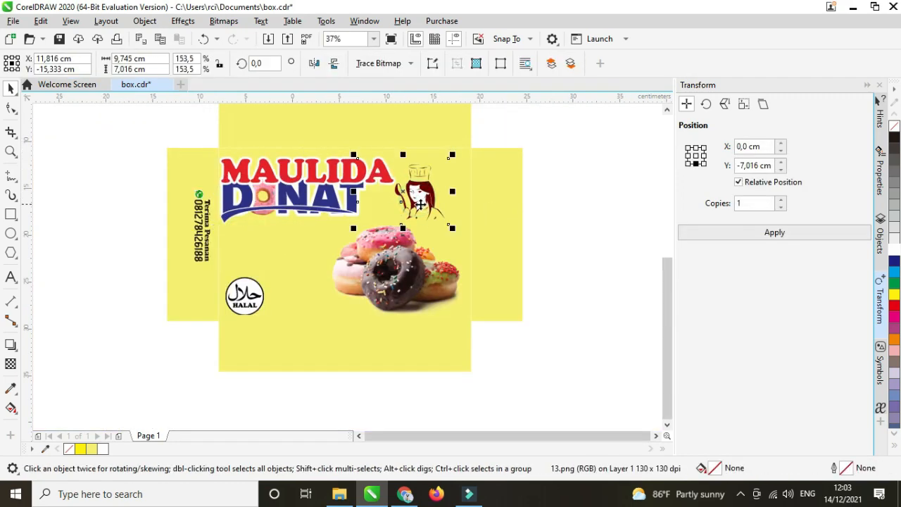
# Enlarge the donut photo, centre it on the panel, and bring the logo in front of it.
pyautogui.click(385, 260)
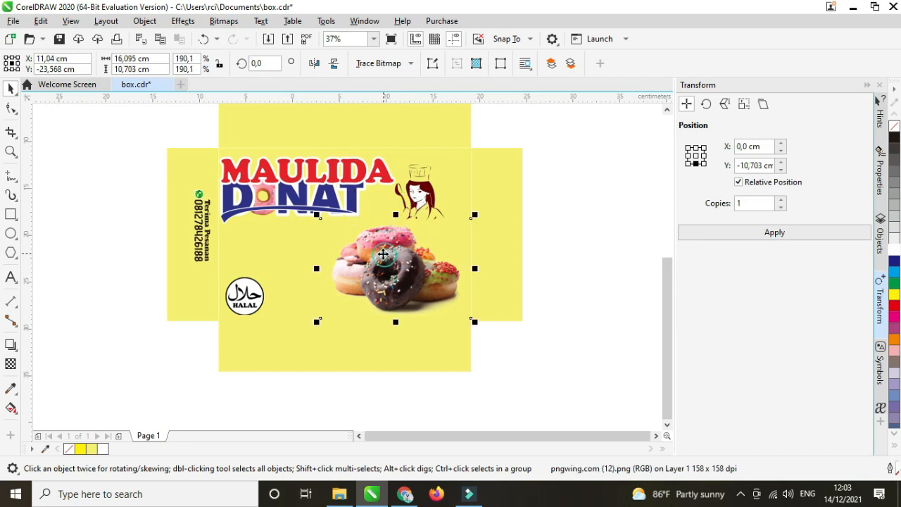
pyautogui.moveTo(316, 202); pyautogui.dragTo(278, 188)
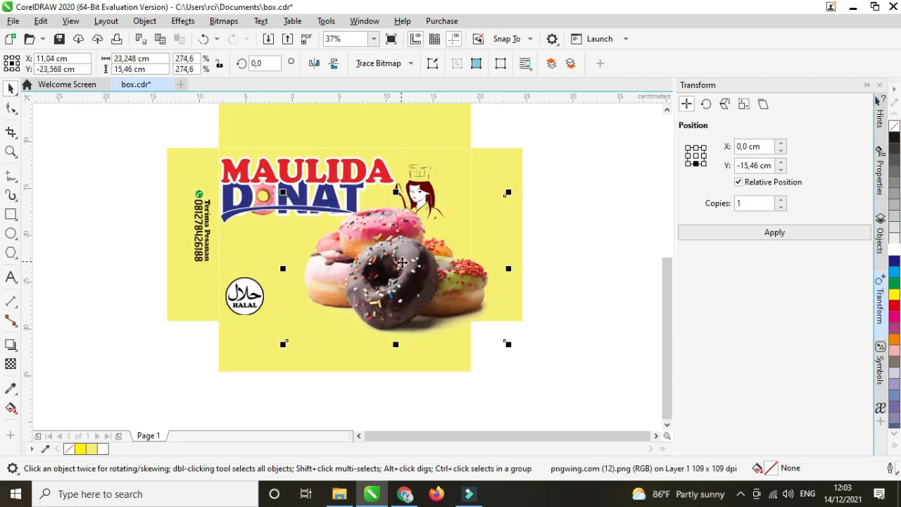
pyautogui.moveTo(414, 272); pyautogui.dragTo(391, 257)
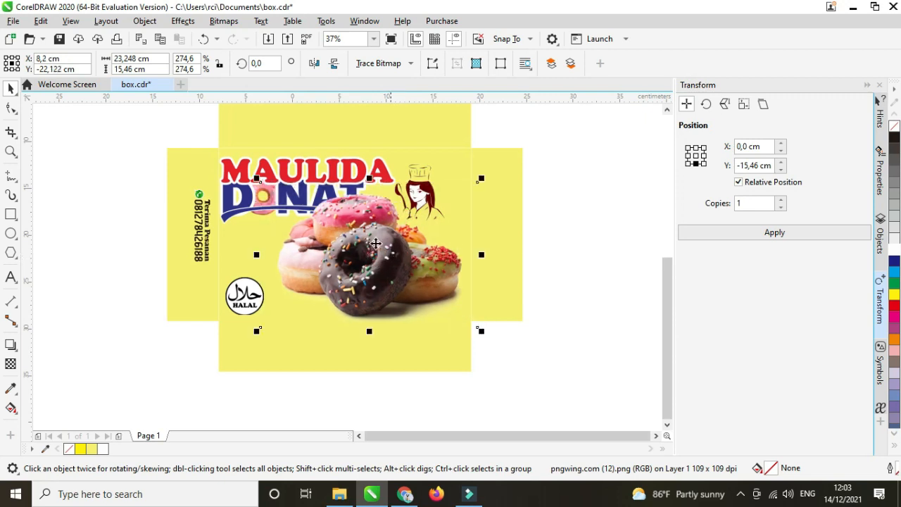
pyautogui.click(239, 172)
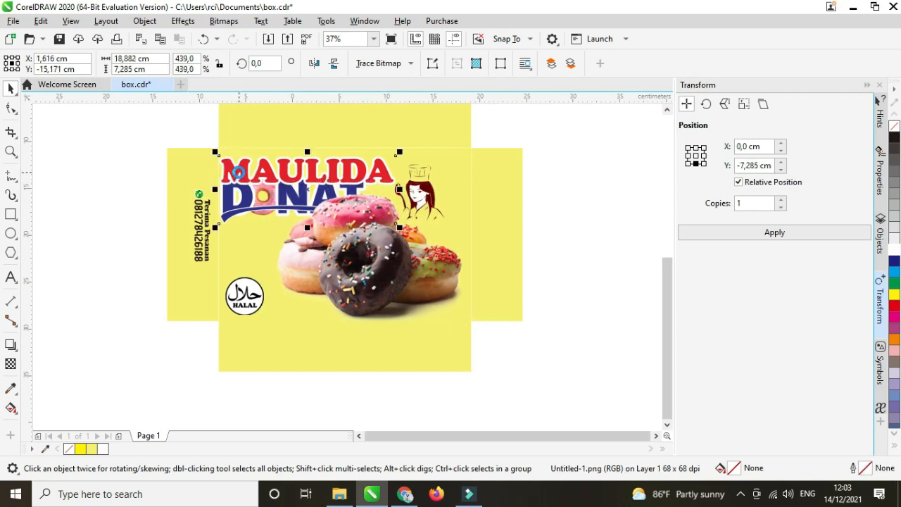
pyautogui.hotkey('shift', 'pageup')
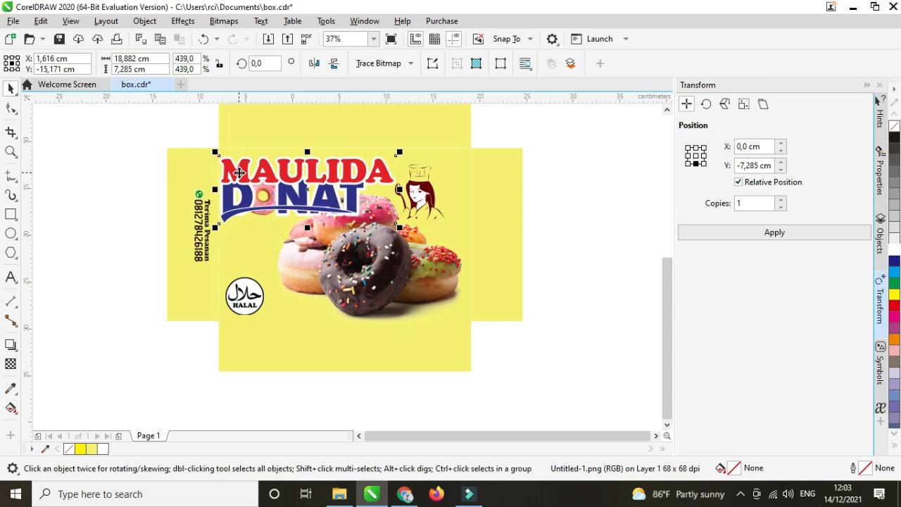
pyautogui.click(585, 253)
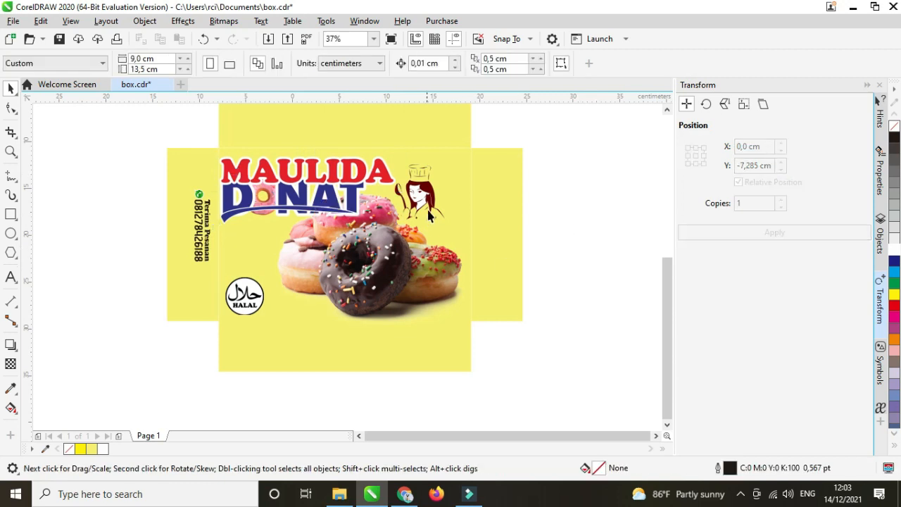
# Enlarge and reposition the chef illustration to about 13,978 × 10,064 cm beside the logo.
pyautogui.click(429, 212)
pyautogui.click(425, 183)
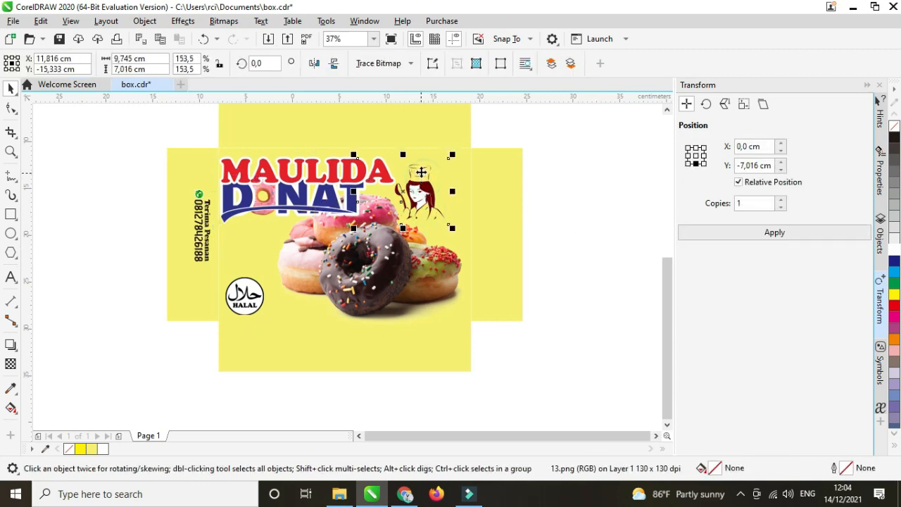
pyautogui.moveTo(454, 155); pyautogui.dragTo(464, 147)
pyautogui.keyDown('shift'); pyautogui.click(464, 143); pyautogui.keyUp('shift')
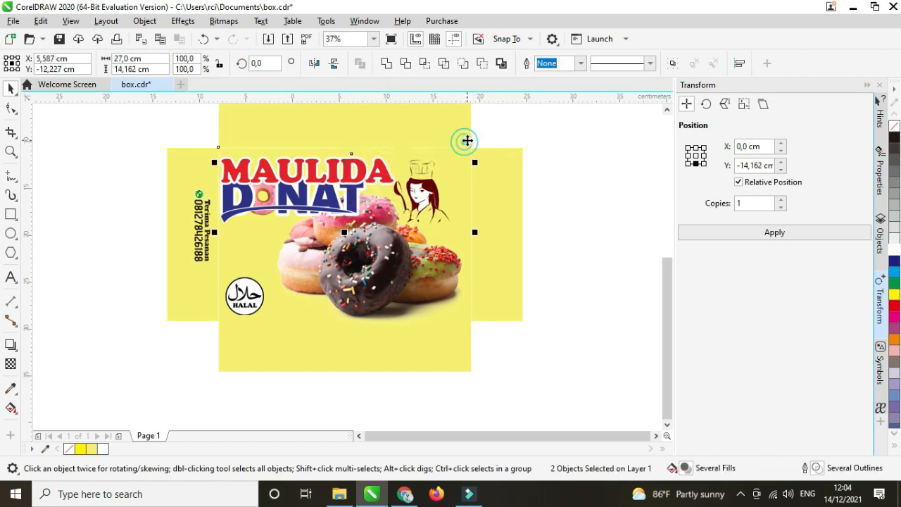
pyautogui.click(542, 171)
pyautogui.click(417, 174)
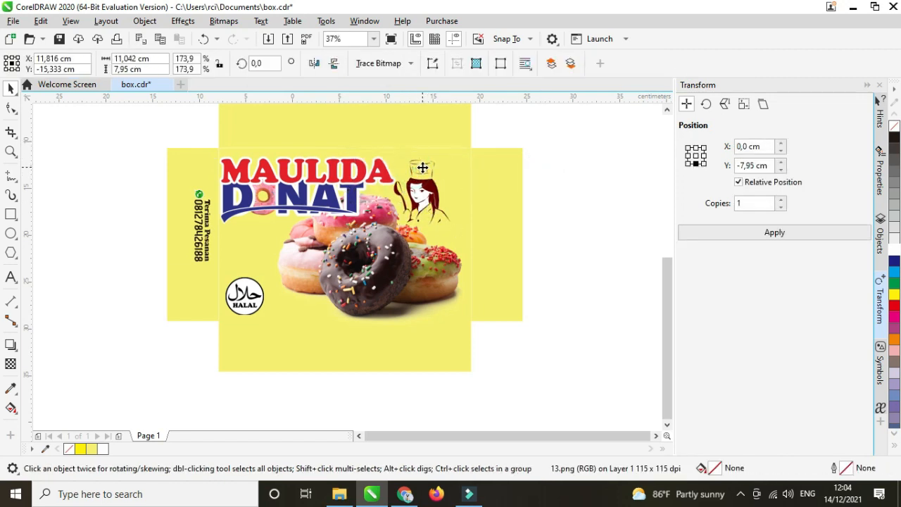
pyautogui.moveTo(421, 169); pyautogui.dragTo(425, 162)
pyautogui.moveTo(461, 225); pyautogui.dragTo(474, 236)
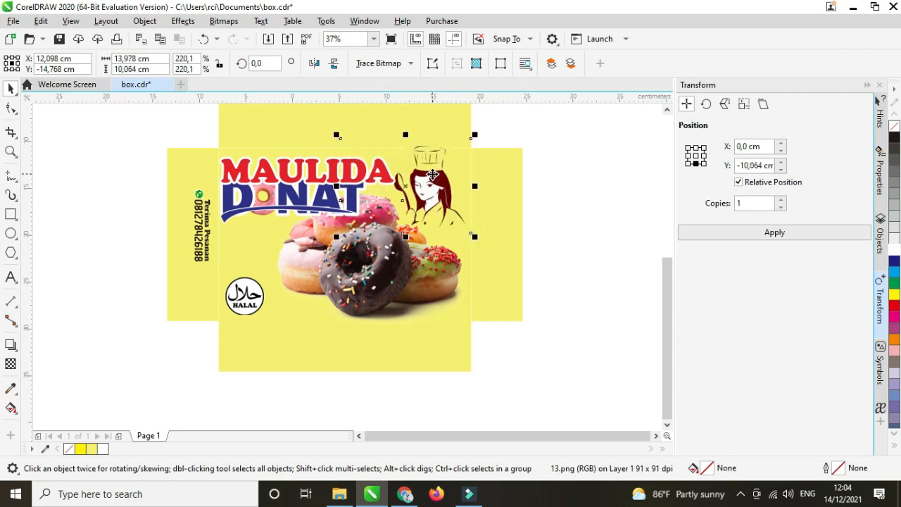
pyautogui.moveTo(432, 175); pyautogui.dragTo(430, 182)
pyautogui.scroll(-2, 399, 176)
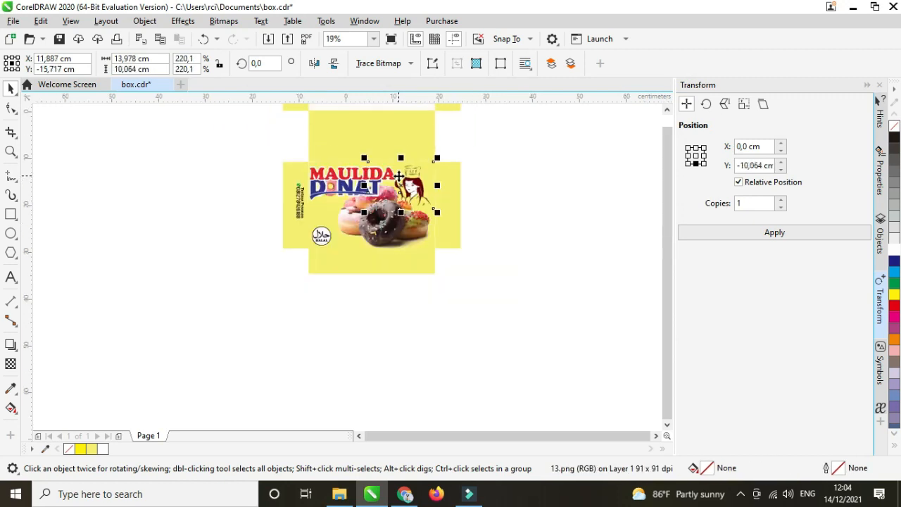
pyautogui.click(521, 197)
# Shrink the donut photo in two passes and reposition it on the front panel.
pyautogui.moveTo(666, 196); pyautogui.dragTo(656, 162)
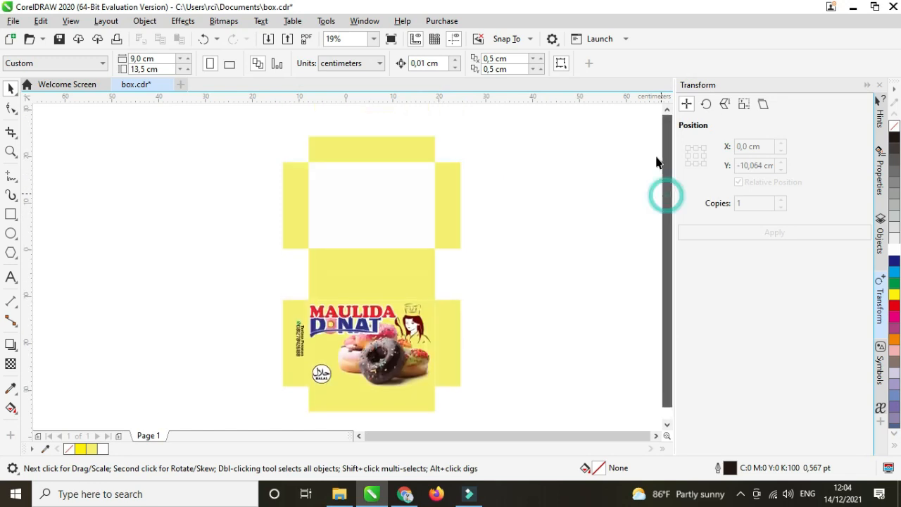
pyautogui.scroll(-2, 288, 169)
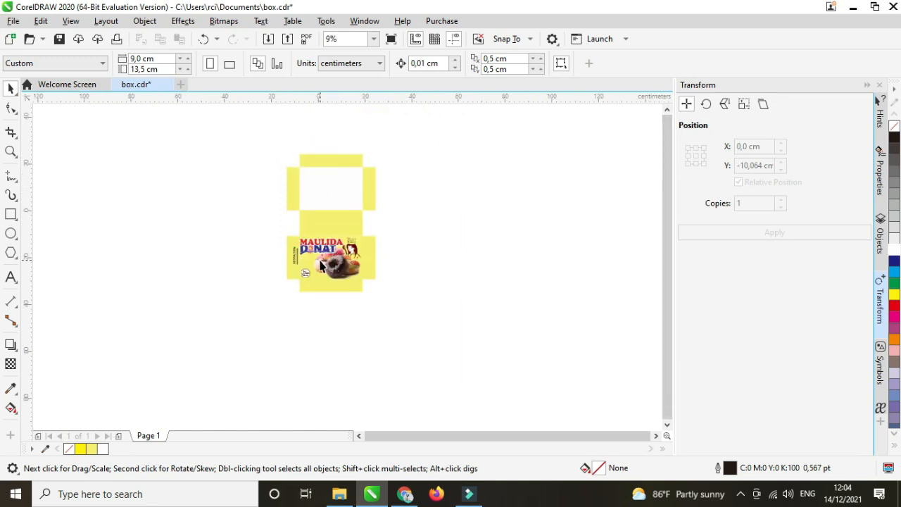
pyautogui.scroll(2, 320, 264)
pyautogui.scroll(2, 290, 281)
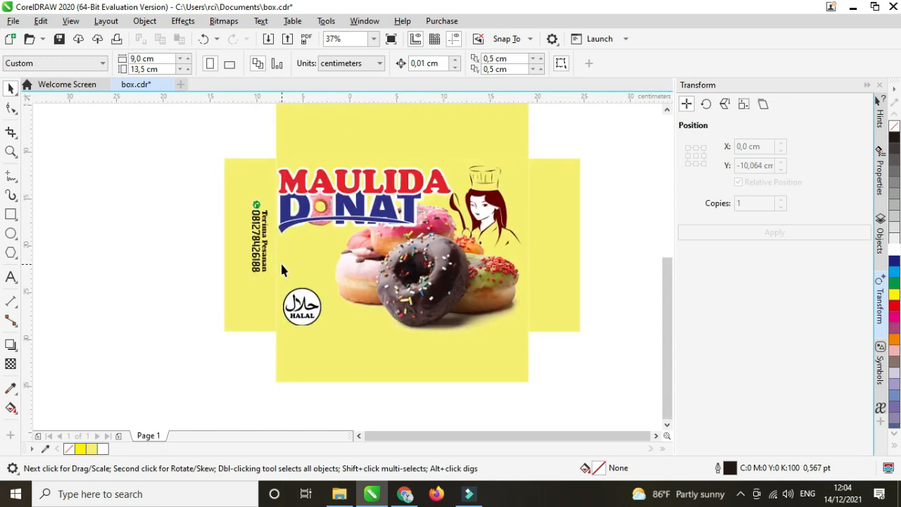
pyautogui.click(312, 308)
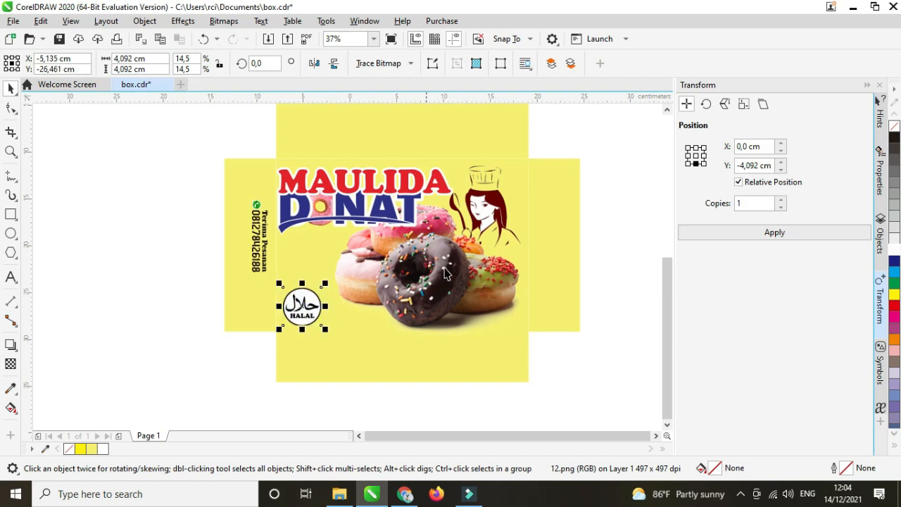
pyautogui.click(444, 275)
pyautogui.click(535, 345)
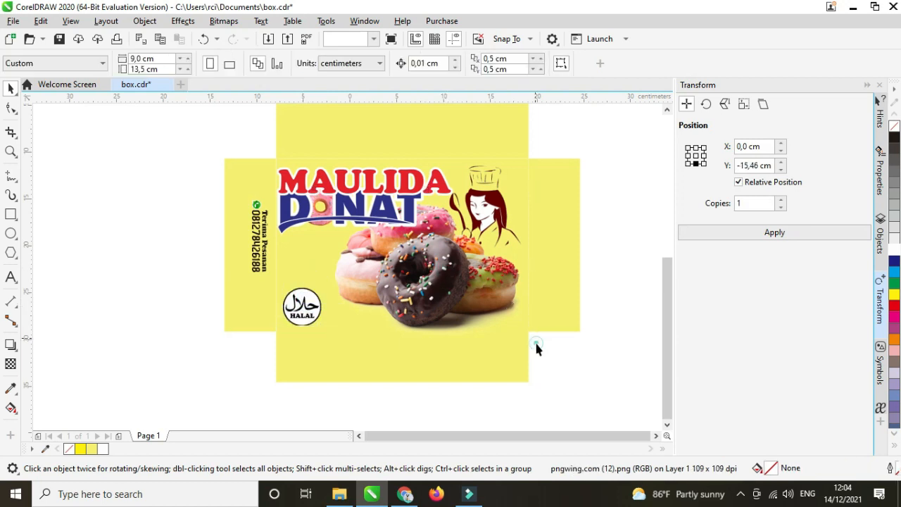
pyautogui.click(454, 297)
pyautogui.moveTo(535, 340); pyautogui.dragTo(519, 328)
pyautogui.moveTo(442, 268); pyautogui.dragTo(450, 270)
pyautogui.moveTo(527, 329); pyautogui.dragTo(511, 319)
pyautogui.moveTo(440, 269); pyautogui.dragTo(447, 282)
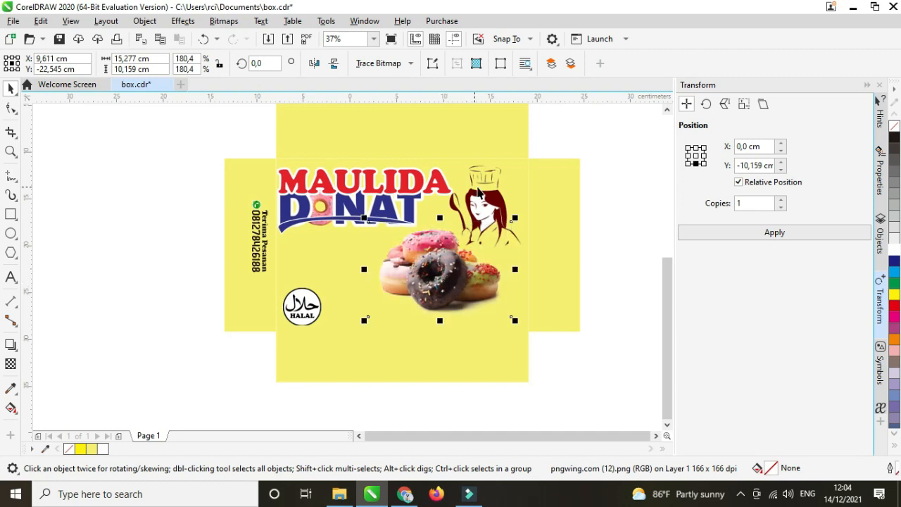
# Move the chef beside the halal badge and shift the donut photo to the right.
pyautogui.moveTo(479, 192); pyautogui.dragTo(367, 237)
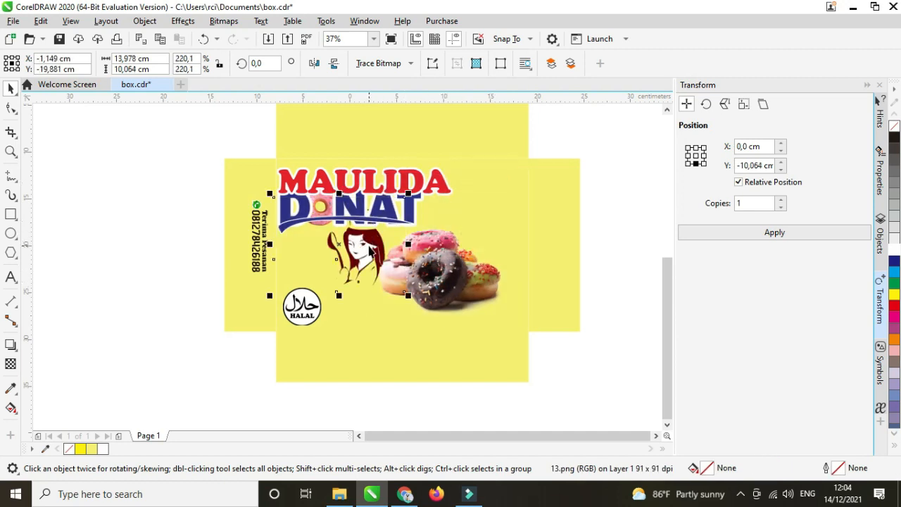
pyautogui.click(369, 248)
pyautogui.moveTo(425, 254); pyautogui.dragTo(445, 257)
pyautogui.click(623, 239)
pyautogui.click(342, 255)
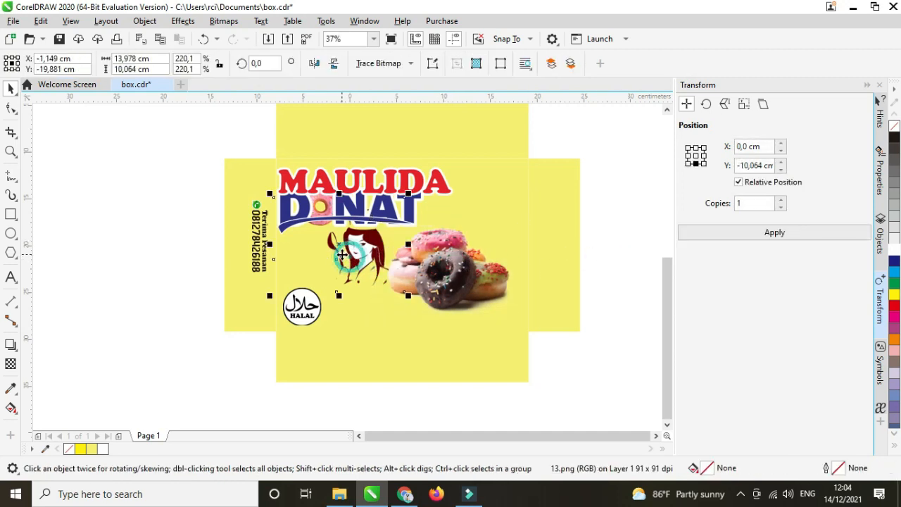
pyautogui.moveTo(342, 255); pyautogui.dragTo(328, 261)
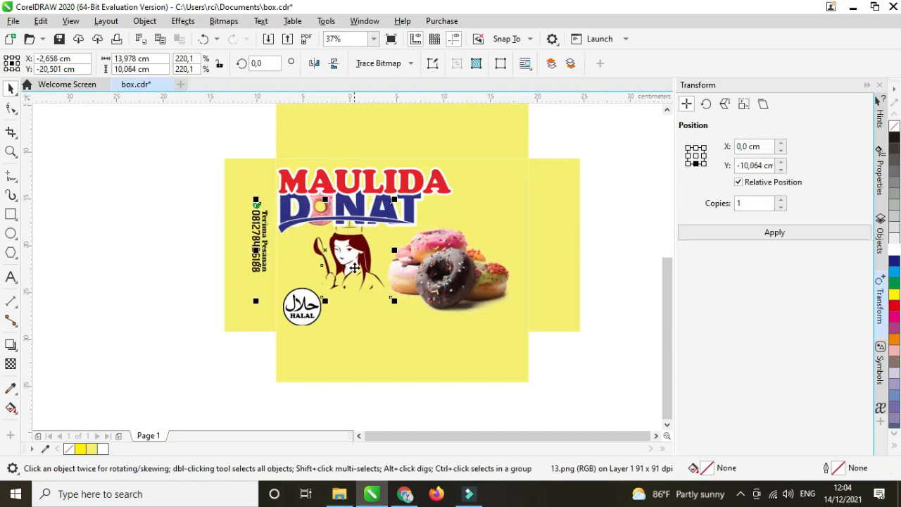
# Shrink the MAULIDA DONAT logo to about 14,086 × 5,435 cm and move it left.
pyautogui.click(379, 181)
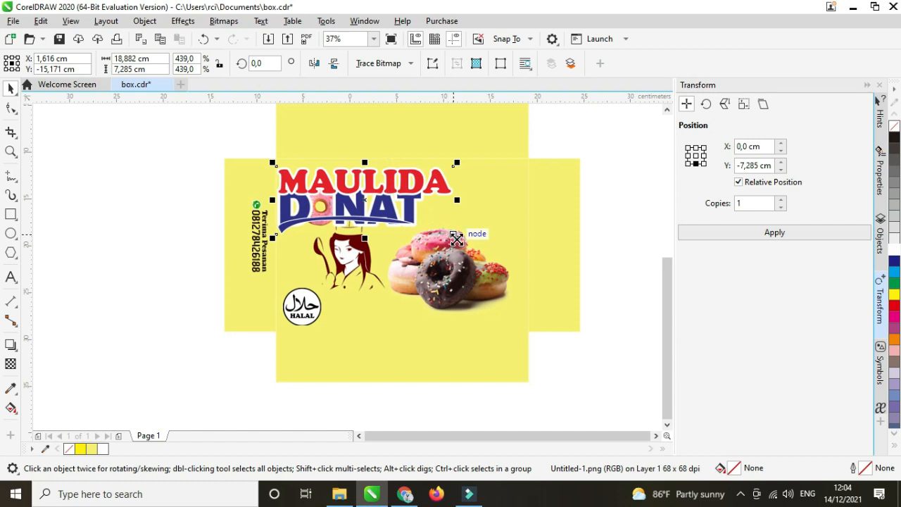
pyautogui.moveTo(457, 239); pyautogui.dragTo(434, 229)
pyautogui.moveTo(377, 200)
pyautogui.mouseDown()
pyautogui.moveTo(366, 200)
pyautogui.moveTo(367, 192)
pyautogui.mouseUp()
pyautogui.click(351, 263)
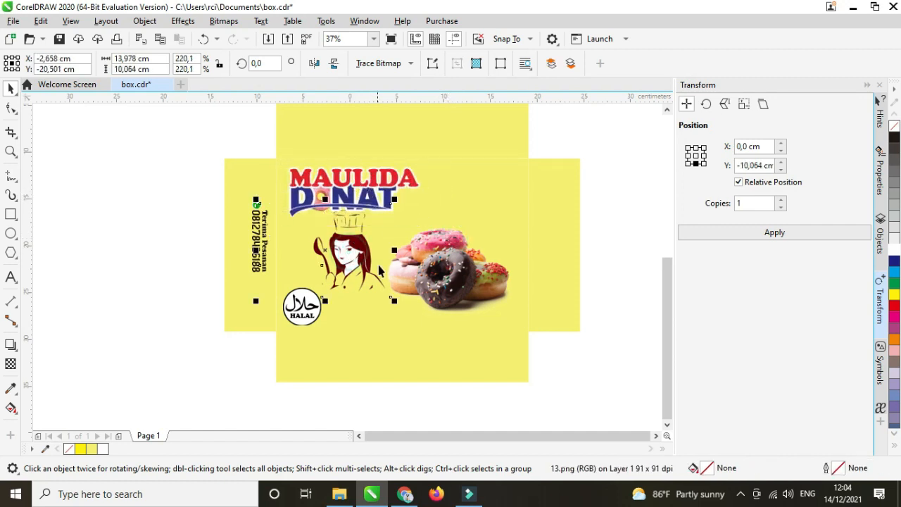
pyautogui.click(443, 275)
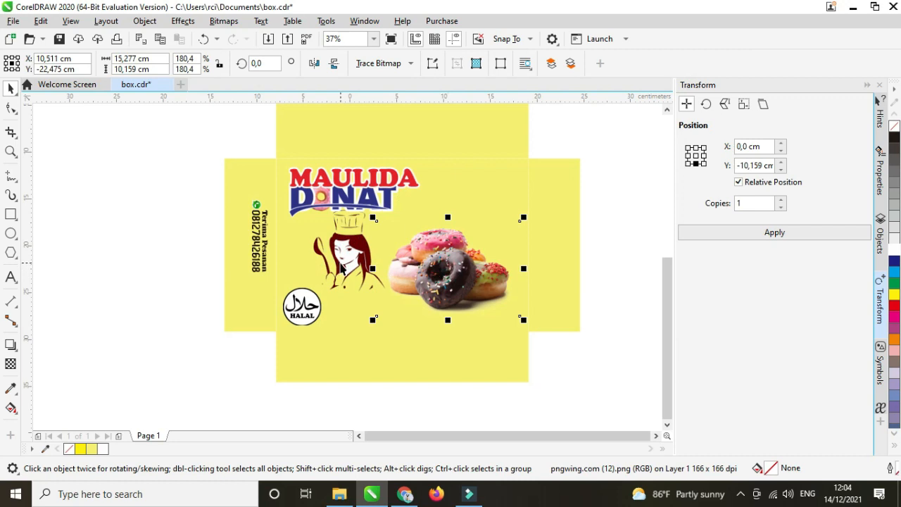
# Move one donut photo upward and tilt it about 14 degrees.
pyautogui.click(341, 268)
pyautogui.click(438, 266)
pyautogui.moveTo(437, 266); pyautogui.dragTo(487, 247)
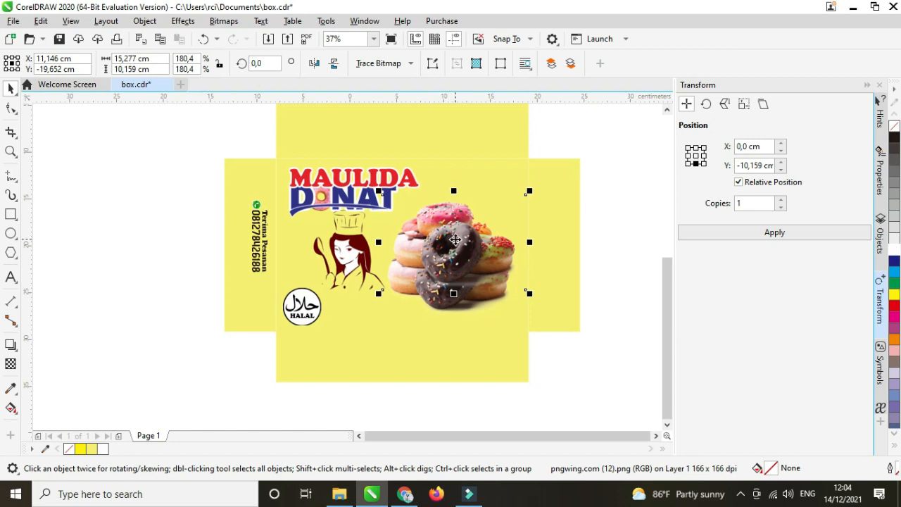
pyautogui.moveTo(451, 243); pyautogui.dragTo(458, 241)
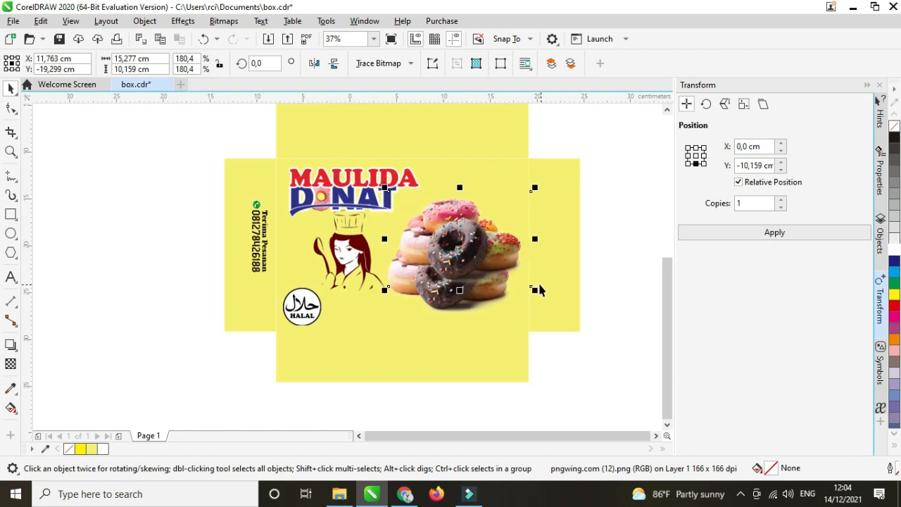
pyautogui.click(467, 253)
pyautogui.moveTo(539, 291); pyautogui.dragTo(546, 269)
pyautogui.click(642, 270)
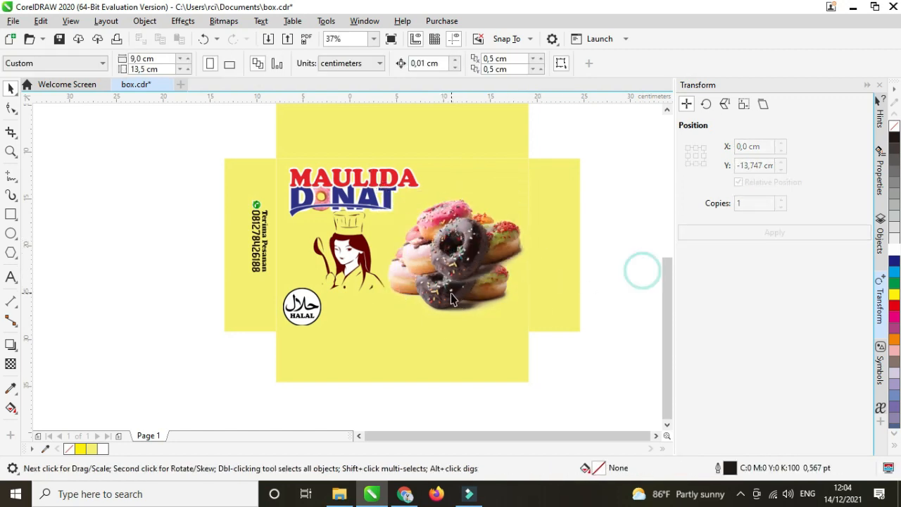
# Bring the unrotated donut photo to the front and arrange both donut photos into a stack.
pyautogui.click(454, 293)
pyautogui.hotkey('shift', 'pageup')
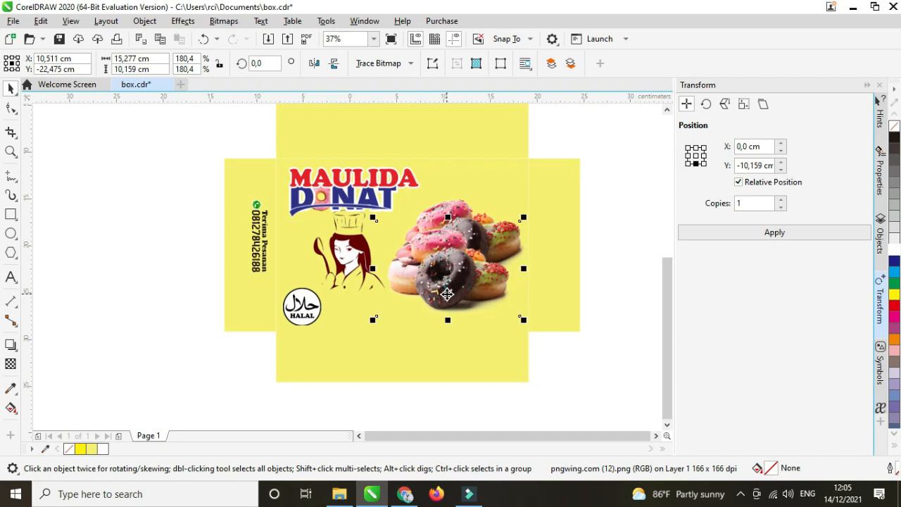
pyautogui.click(455, 207)
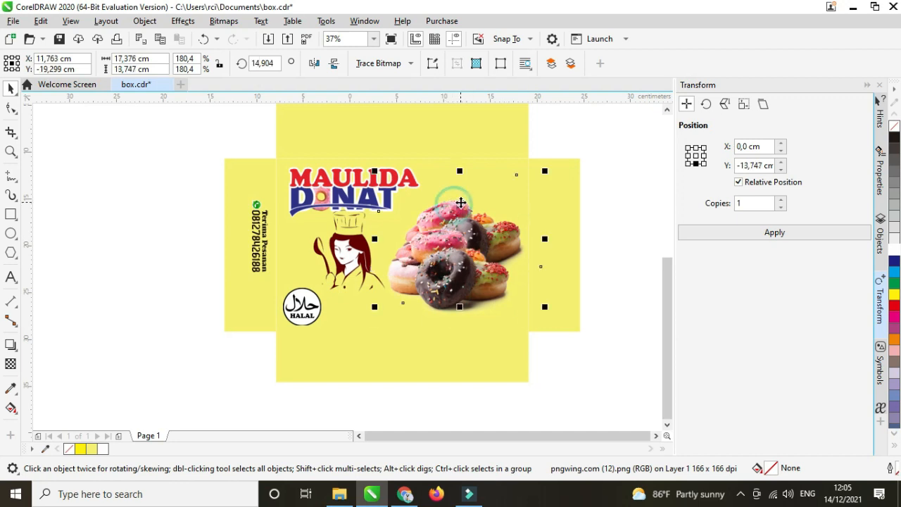
pyautogui.moveTo(461, 203); pyautogui.dragTo(461, 209)
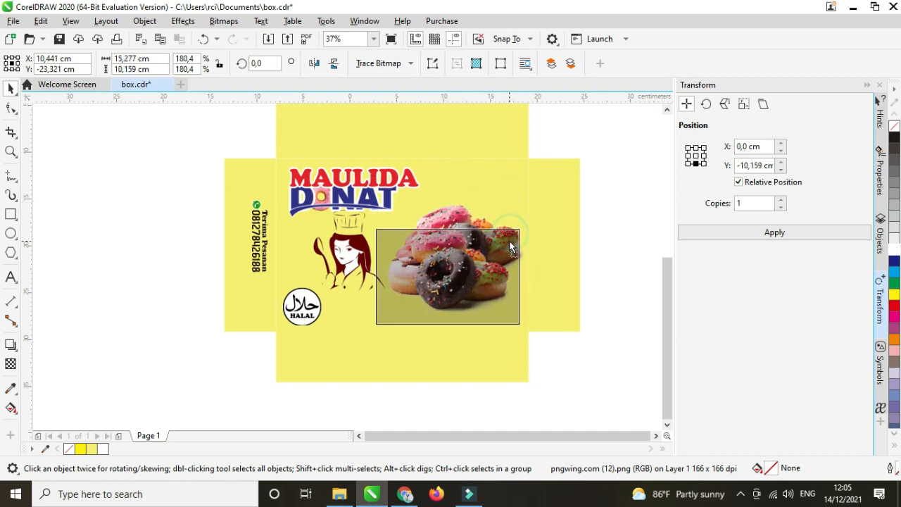
pyautogui.click(473, 256)
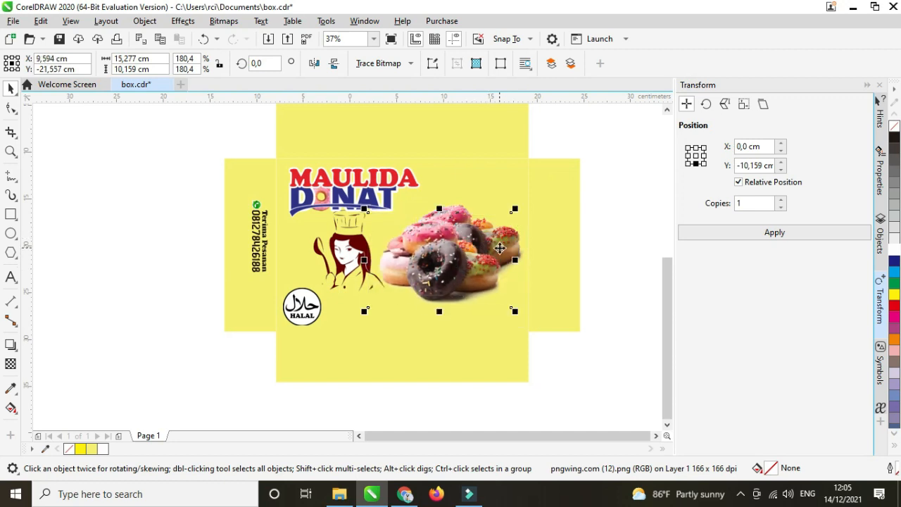
pyautogui.click(612, 218)
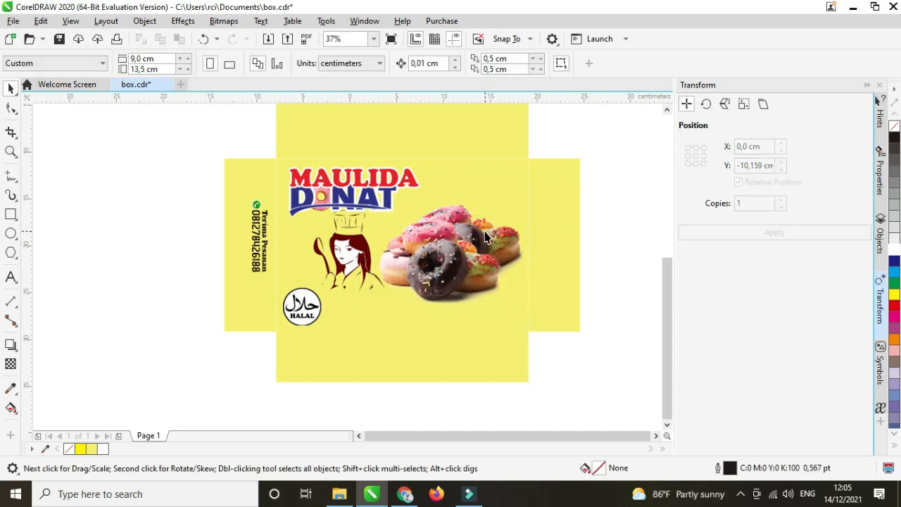
pyautogui.click(469, 244)
pyautogui.moveTo(465, 243); pyautogui.dragTo(481, 247)
pyautogui.click(433, 210)
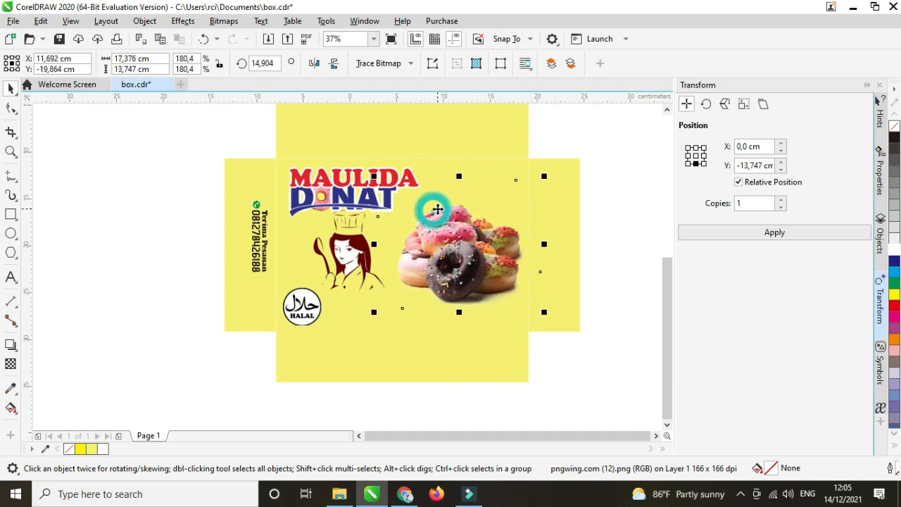
pyautogui.moveTo(438, 207); pyautogui.dragTo(453, 240)
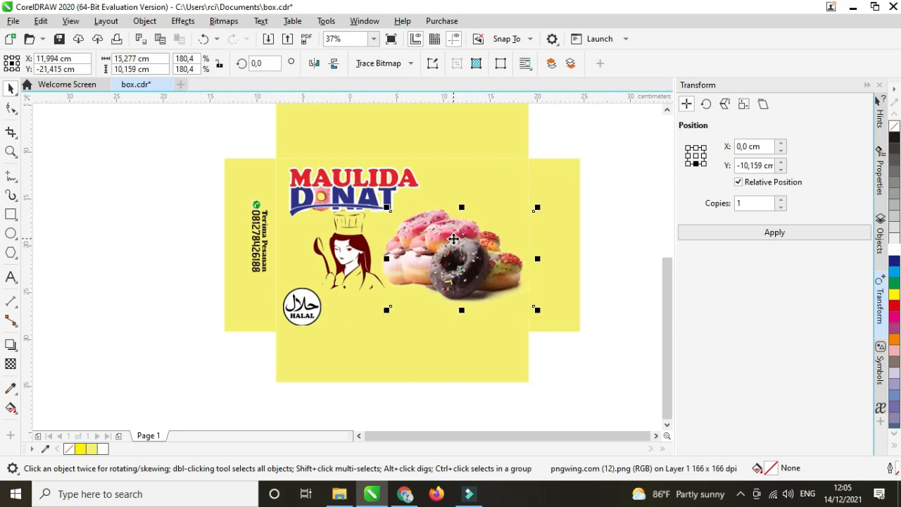
# Shrink the chef illustration slightly to about 12,538 × 9,027 cm.
pyautogui.click(610, 201)
pyautogui.click(352, 255)
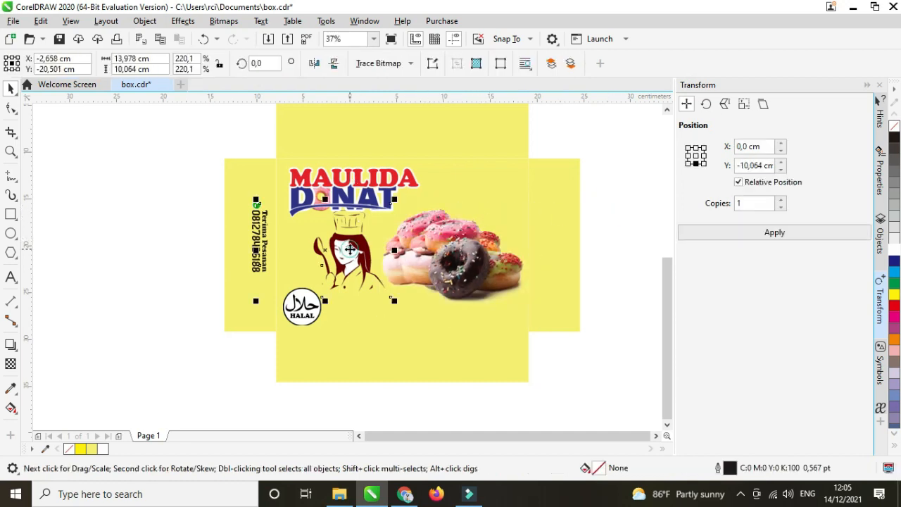
pyautogui.moveTo(393, 301); pyautogui.dragTo(380, 291)
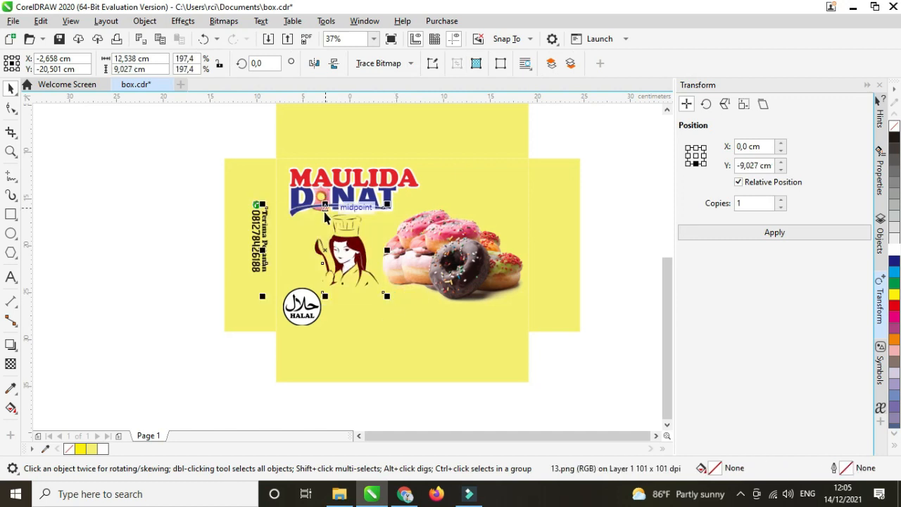
pyautogui.scroll(-2, 325, 212)
pyautogui.click(231, 197)
pyautogui.scroll(-1, 305, 191)
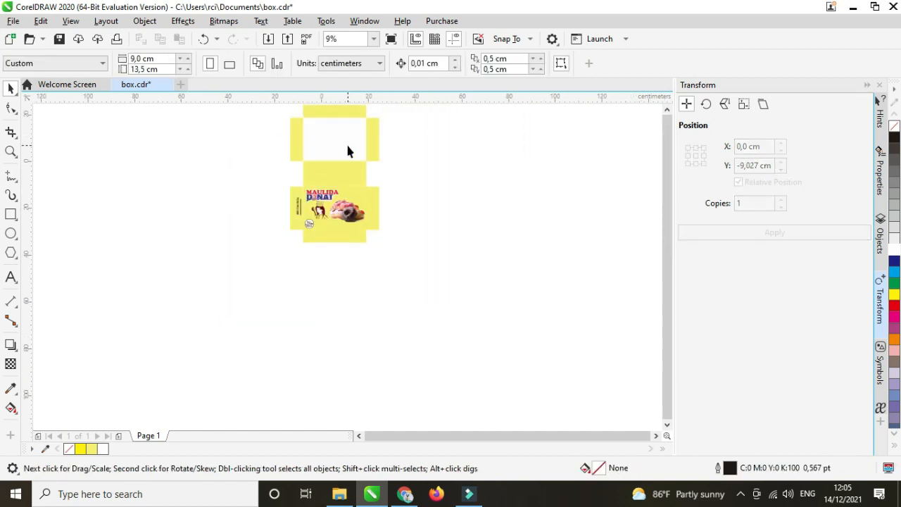
pyautogui.moveTo(667, 252); pyautogui.dragTo(665, 229)
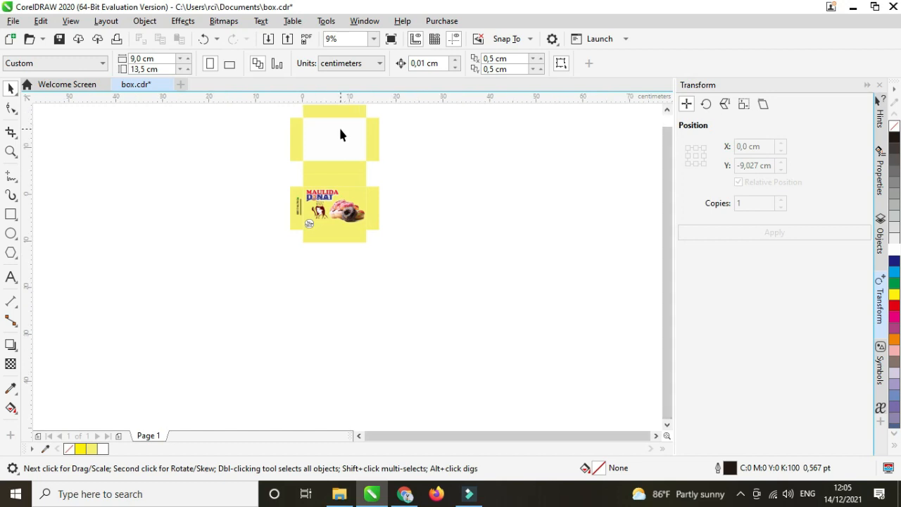
pyautogui.scroll(1, 338, 125)
pyautogui.scroll(-1, 252, 207)
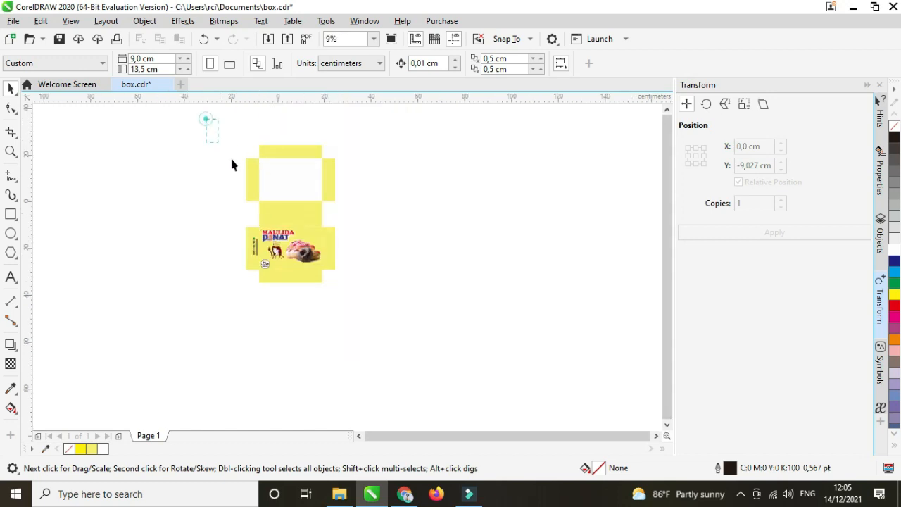
pyautogui.moveTo(232, 164); pyautogui.dragTo(365, 314)
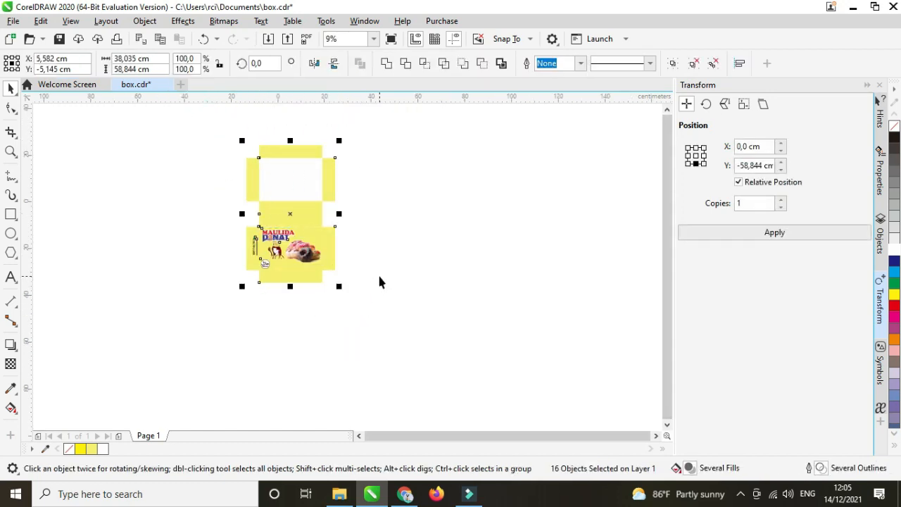
pyautogui.click(438, 262)
pyautogui.press('F4')
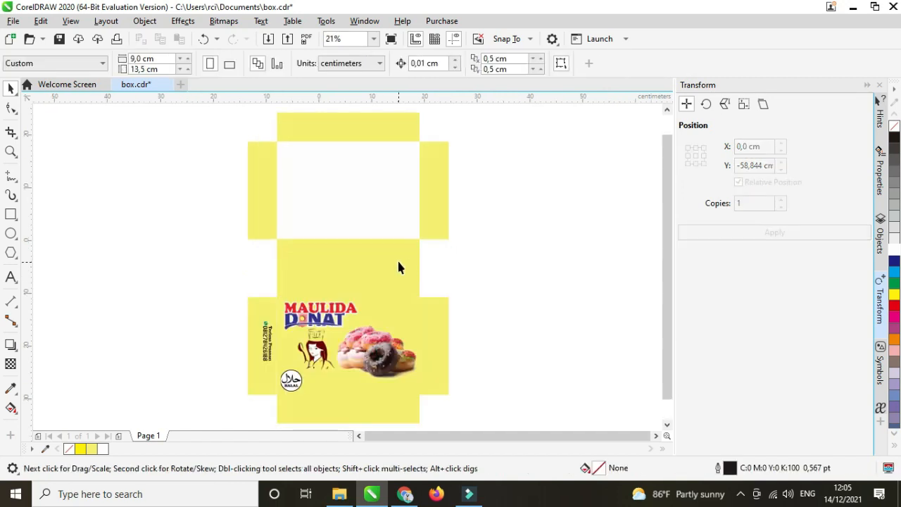
pyautogui.scroll(-1, 277, 224)
pyautogui.scroll(1, 275, 229)
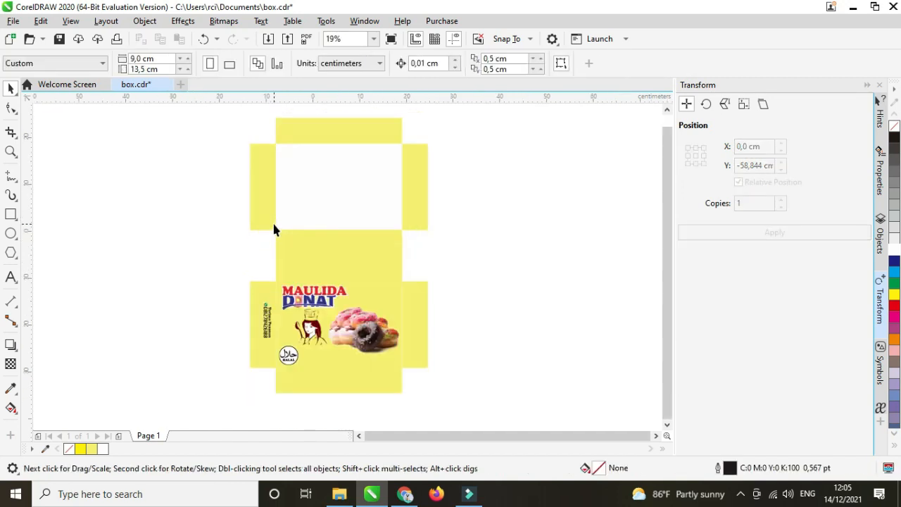
# Draw a vertical 2-Point Line and shorten it to about 17 cm along the side flap's left edge.
pyautogui.click(17, 183)
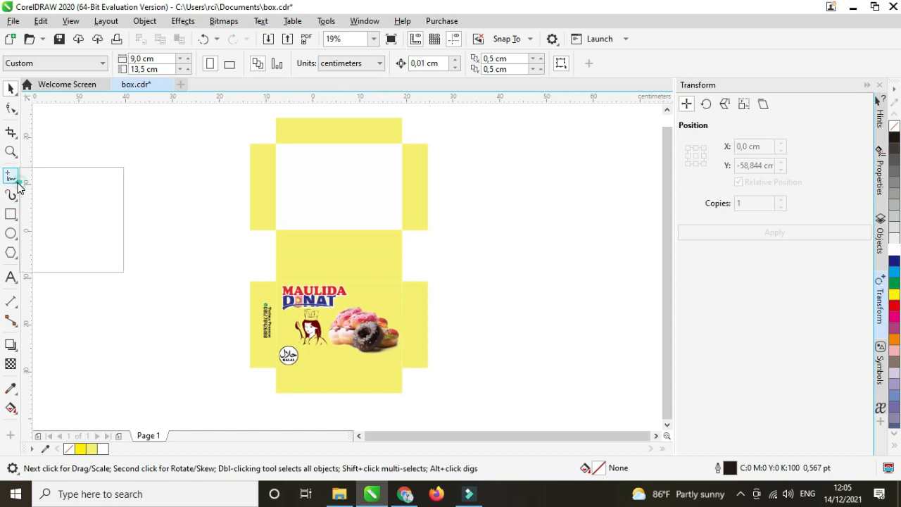
pyautogui.click(62, 191)
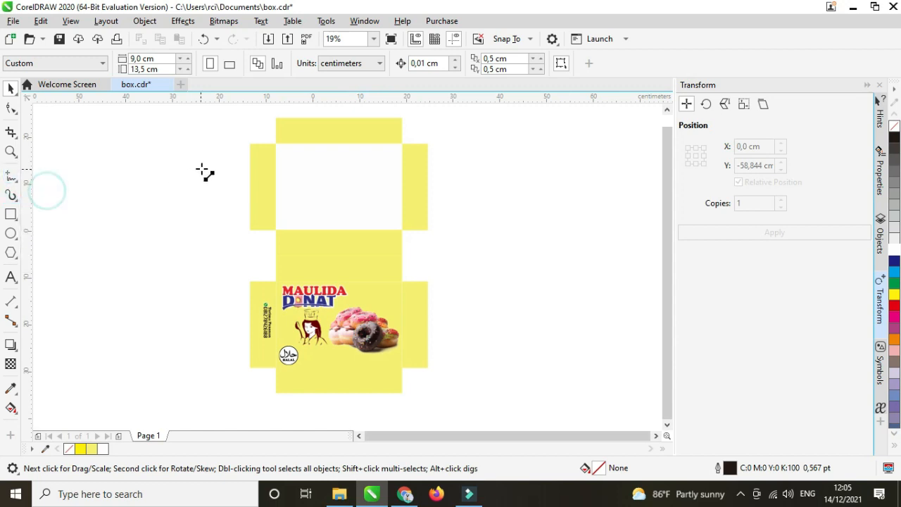
pyautogui.moveTo(221, 133)
pyautogui.mouseDown()
pyautogui.moveTo(218, 247)
pyautogui.moveTo(232, 390)
pyautogui.mouseUp()
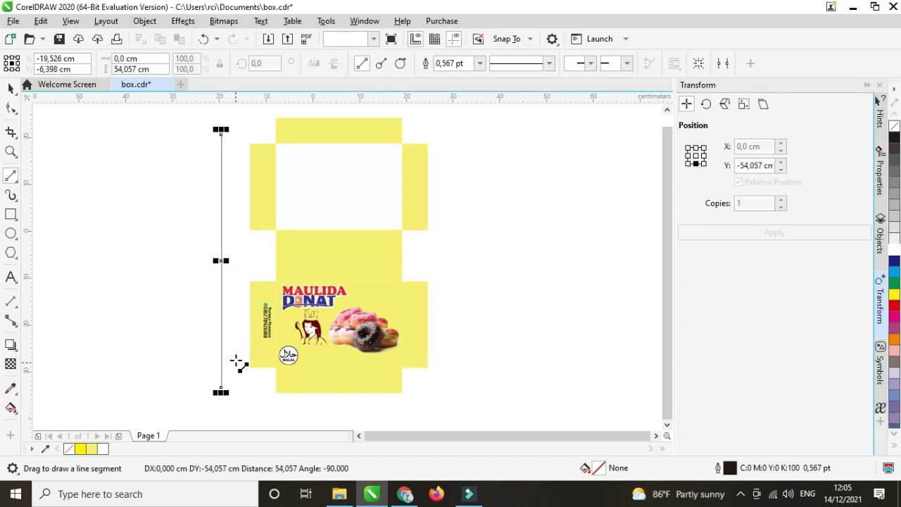
pyautogui.click(10, 89)
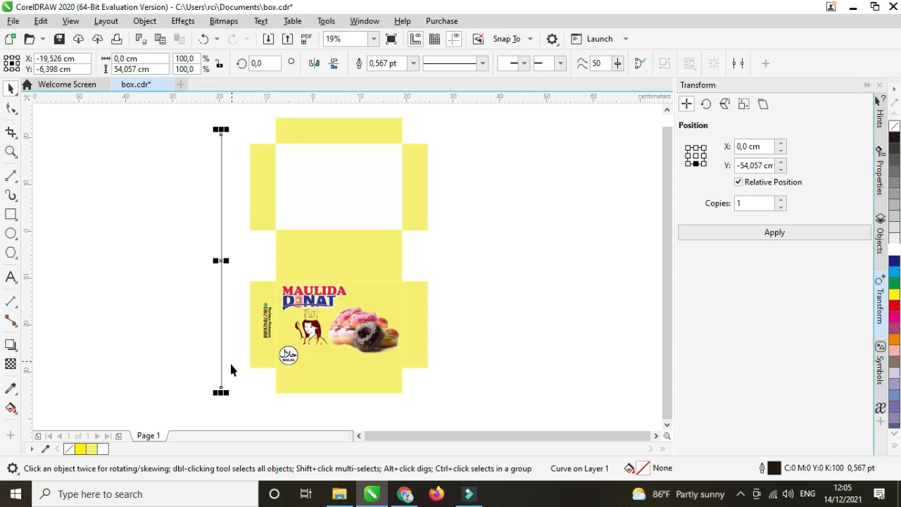
pyautogui.moveTo(221, 392); pyautogui.dragTo(251, 225)
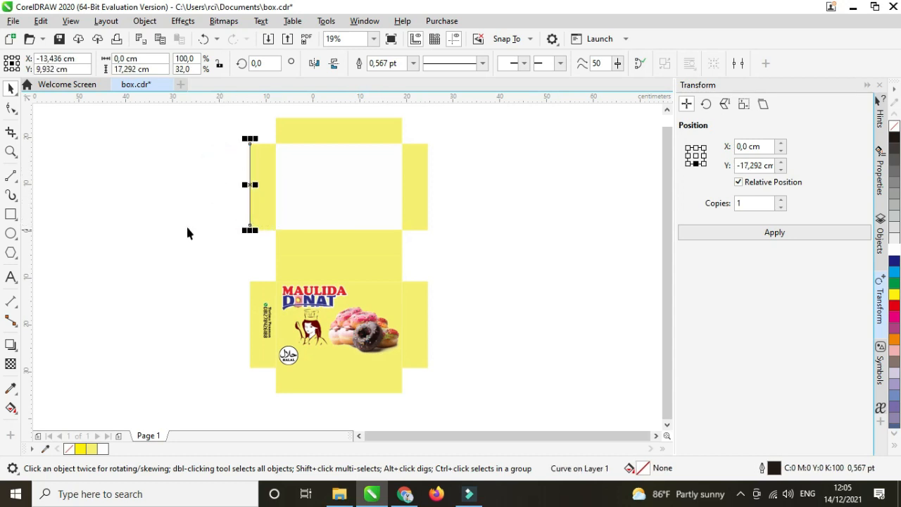
pyautogui.click(247, 194)
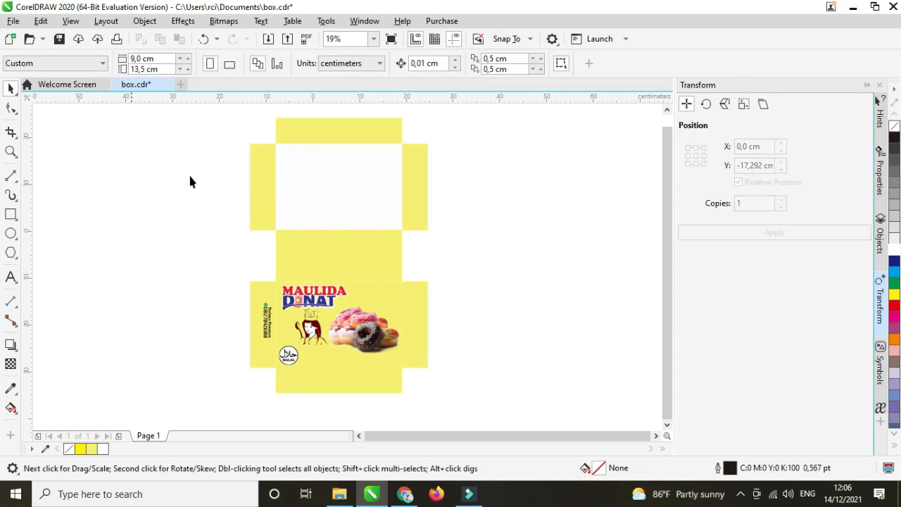
pyautogui.scroll(-2, 333, 215)
pyautogui.scroll(2, 362, 237)
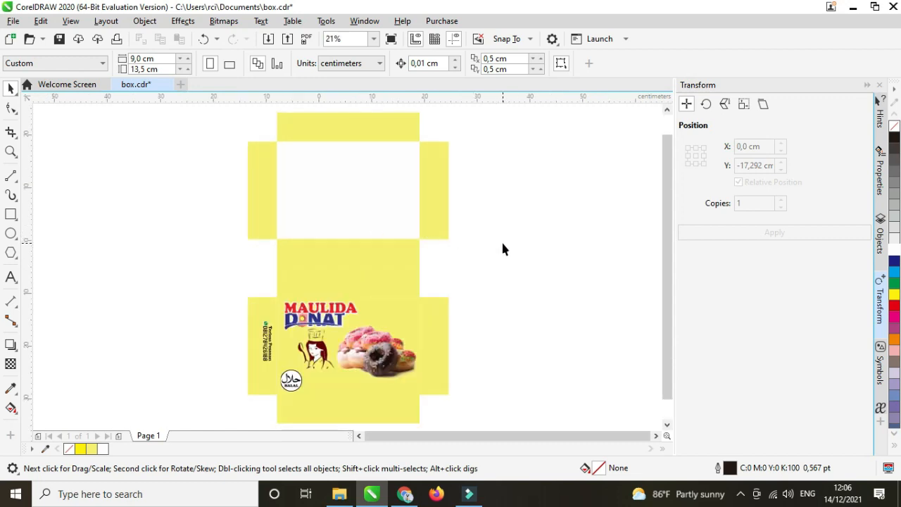
pyautogui.click(740, 494)
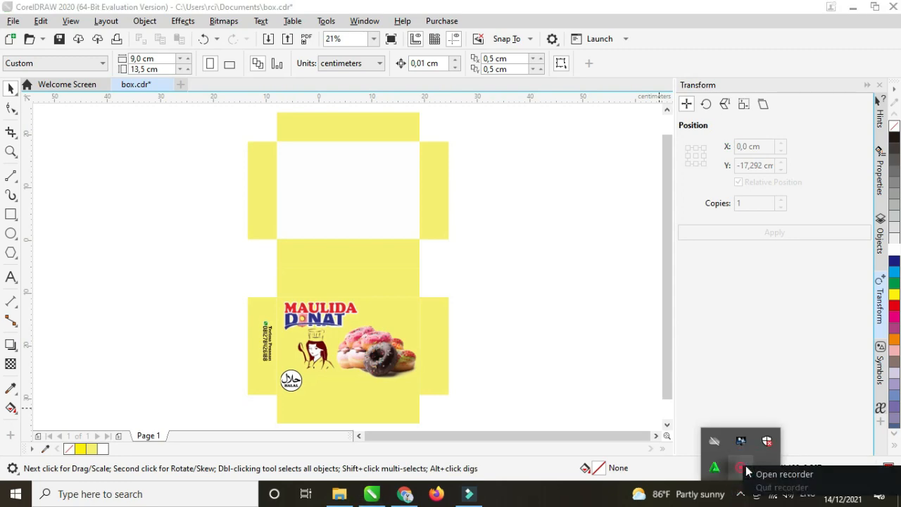